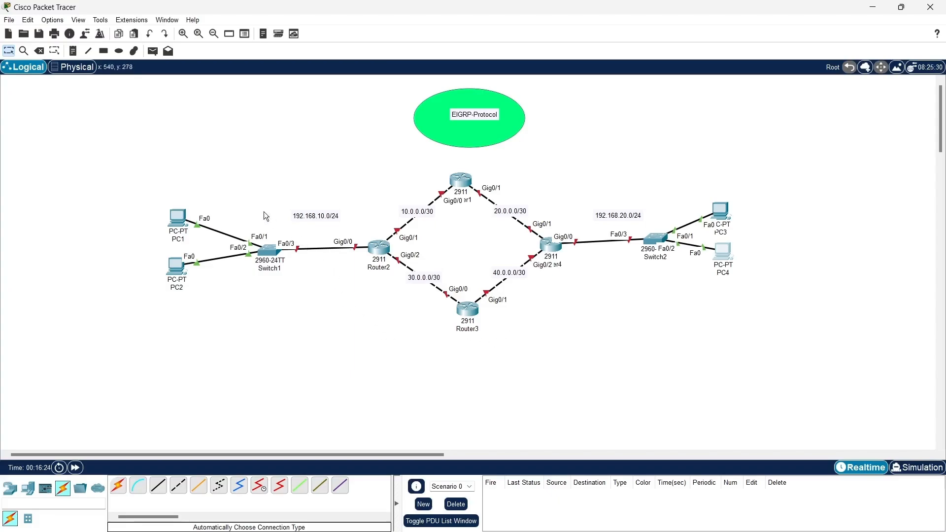
Open Router2's command line and decline the initial configuration dialog.
mouse_move(179, 223)
left_click(385, 251)
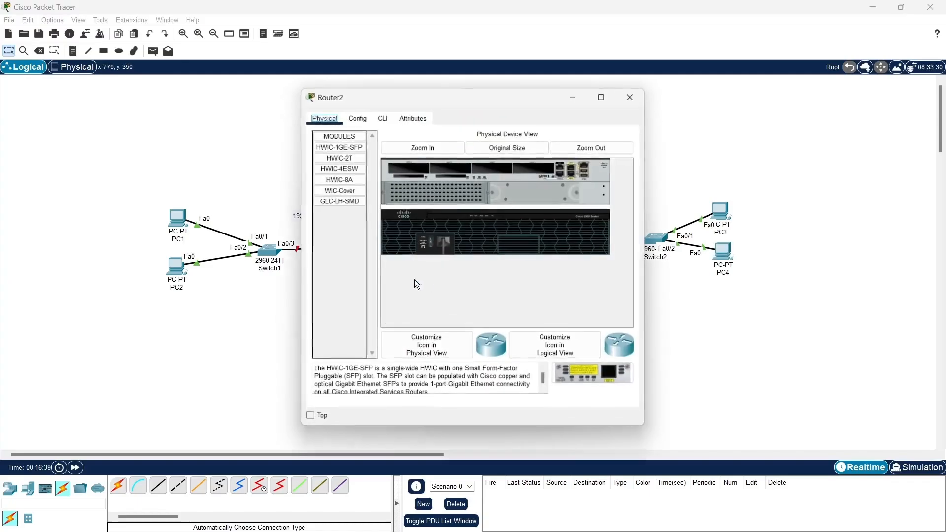
left_click_drag(502, 100, 747, 84)
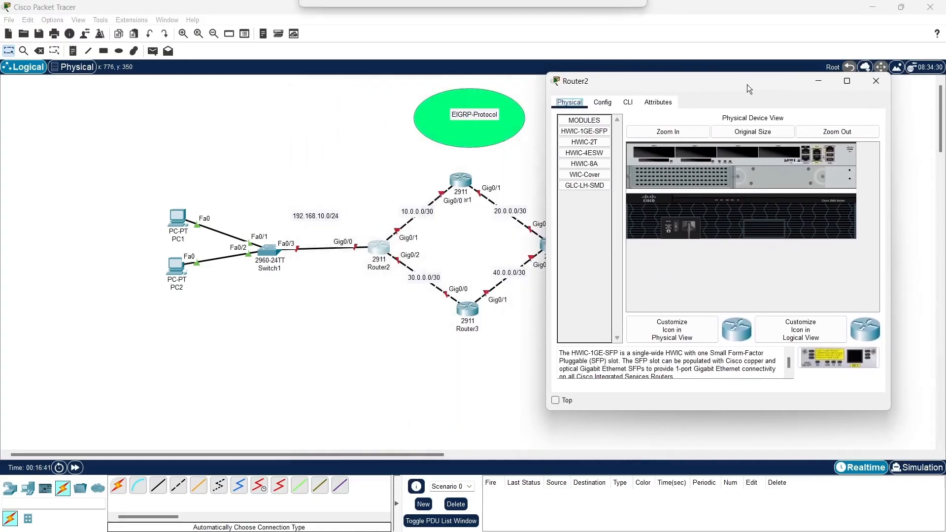
left_click(628, 104)
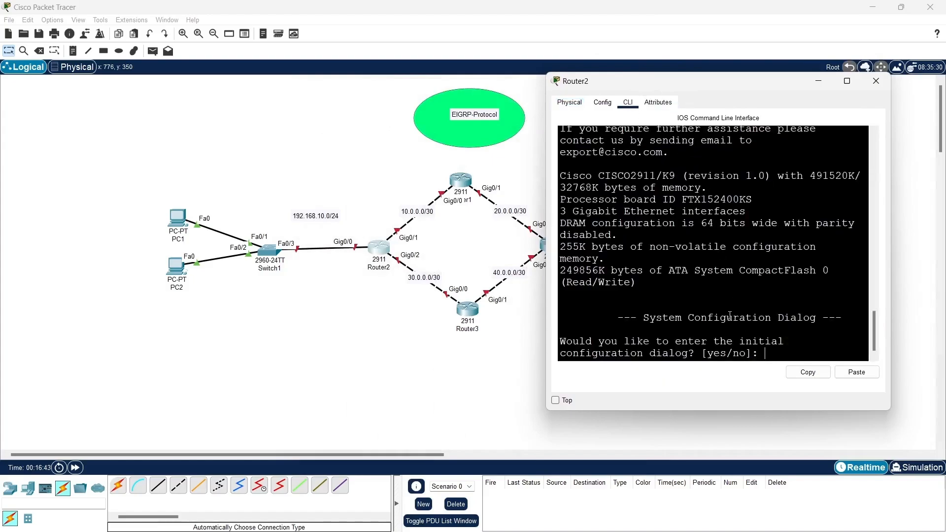
type("no")
key("Return")
key("Return")
key("Return")
key("Return")
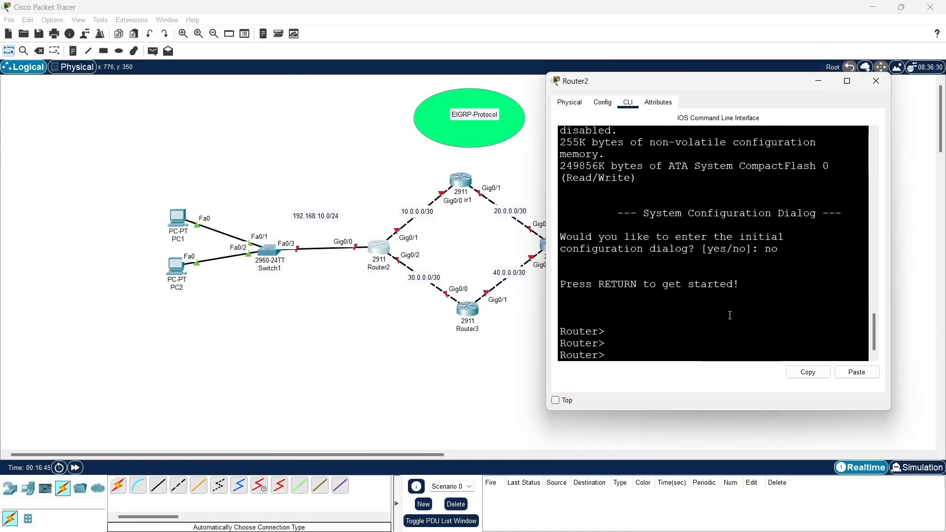
Enter privileged mode on Router2 and start global configuration with conf t.
type("en")
key("Return")
key("Return")
key("Return")
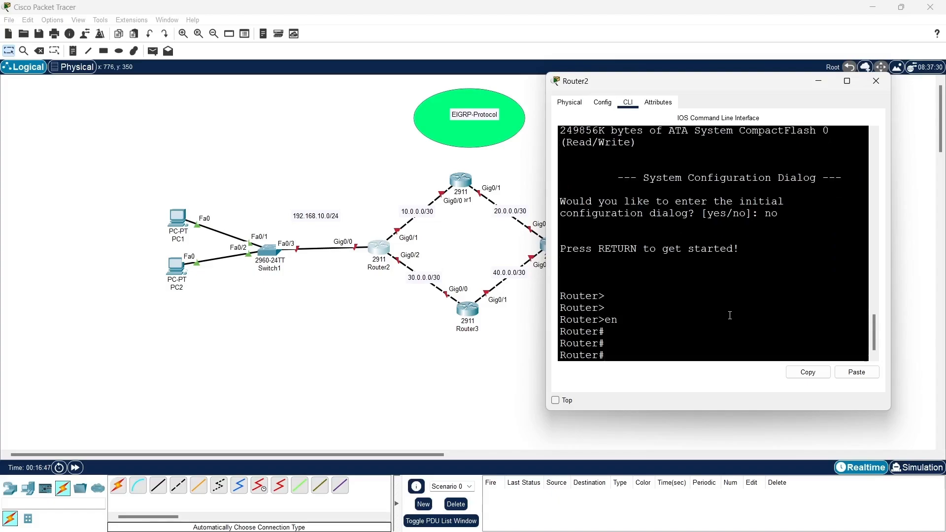
type("conf t")
key("Return")
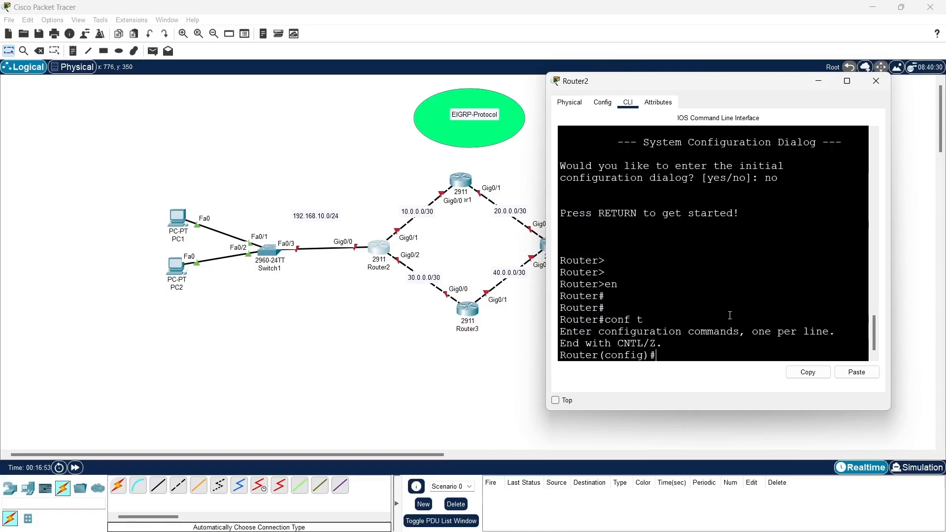
Assign IP address 192.168.10.1 with mask 255.255.255.0 to Router2's interface g0/0.
type("int g0/0")
key("Return")
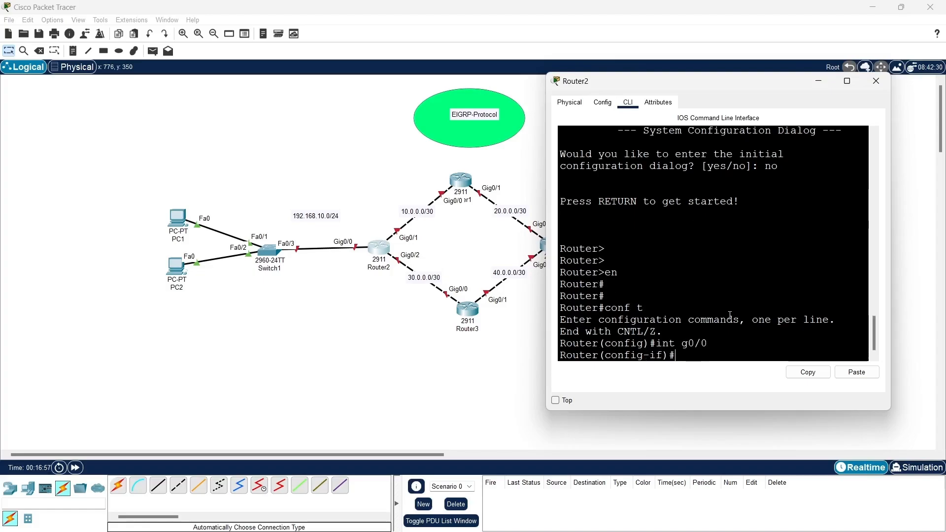
type("ip add 192.168")
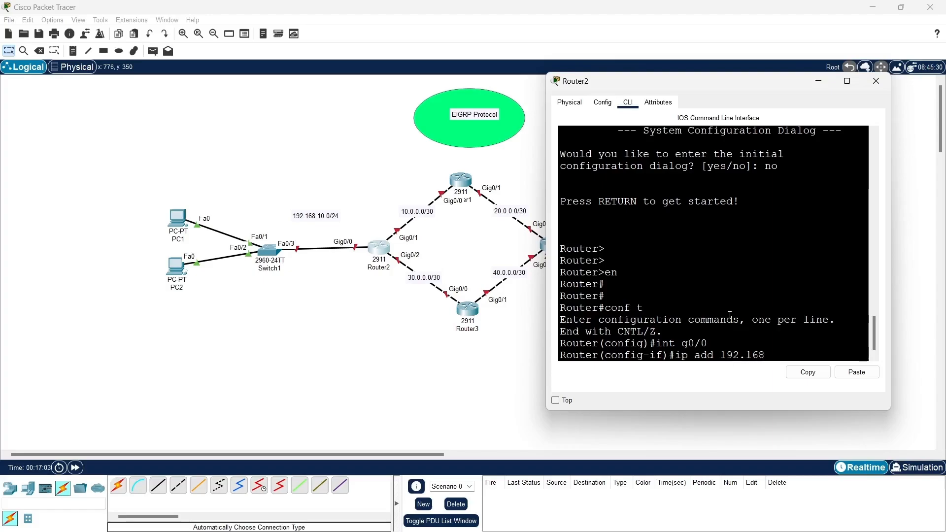
type(".10.1 255.255.255.0")
key("Return")
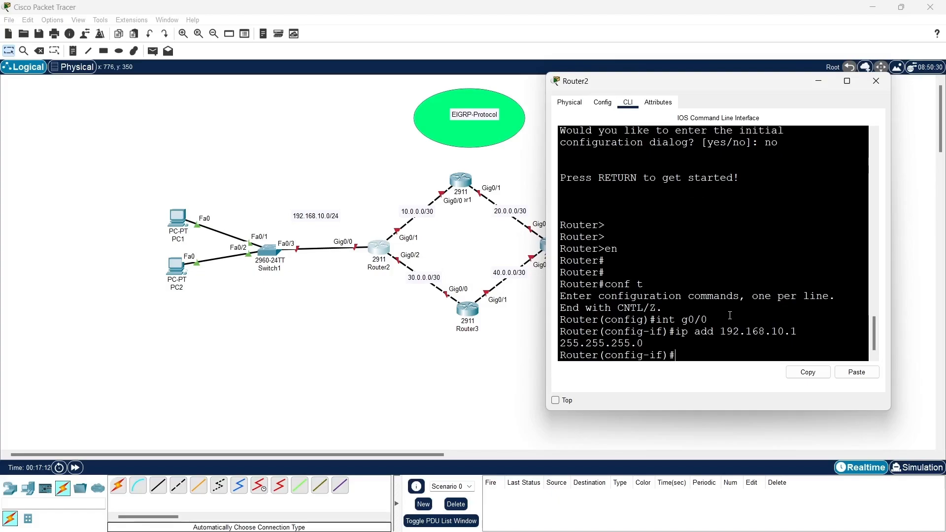
Enable interface g0/0 on Router2 with no shutdown and return to global configuration mode.
type("e")
key("BackSpace")
type("no sh")
key("Tab")
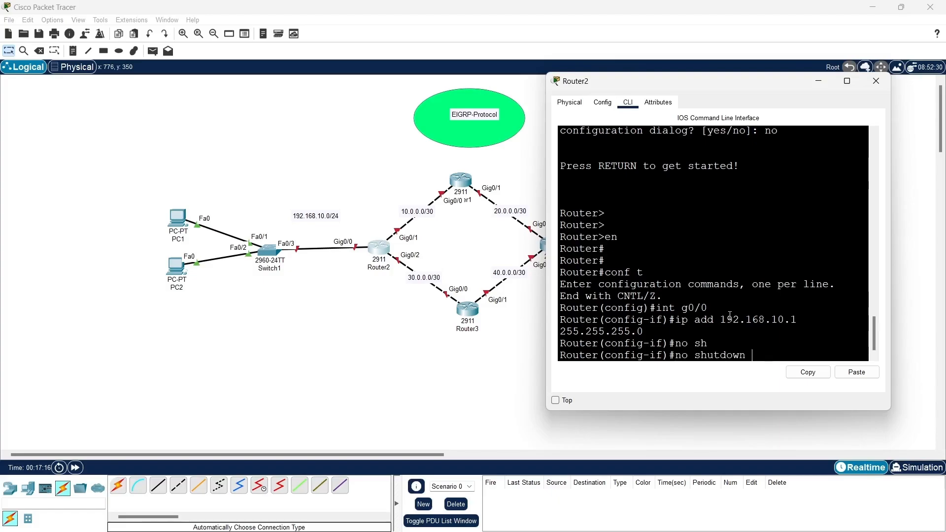
key("Return")
key("Return")
key("Return")
key("Return")
type("ex")
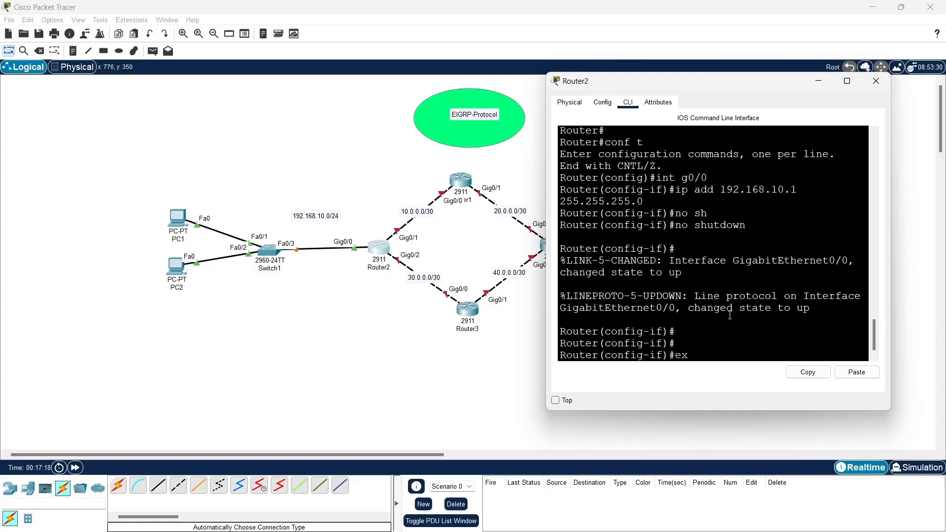
key("Return")
key("Return")
key("Return")
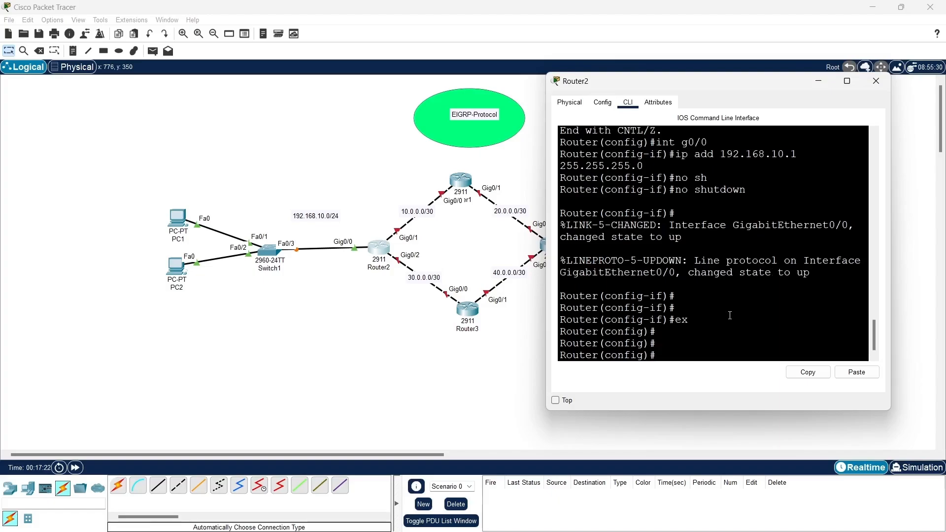
Assign IP address 10.0.0.1 with mask 255.255.255.252 to Router2's interface g0/1.
type("int g0/1")
key("Return")
type("i")
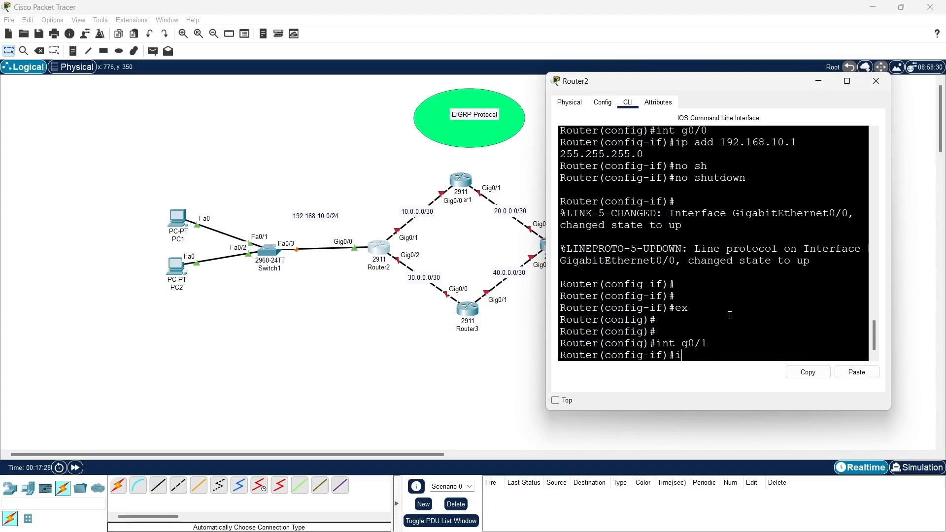
type("p add 10.0.0.1 255.255.25")
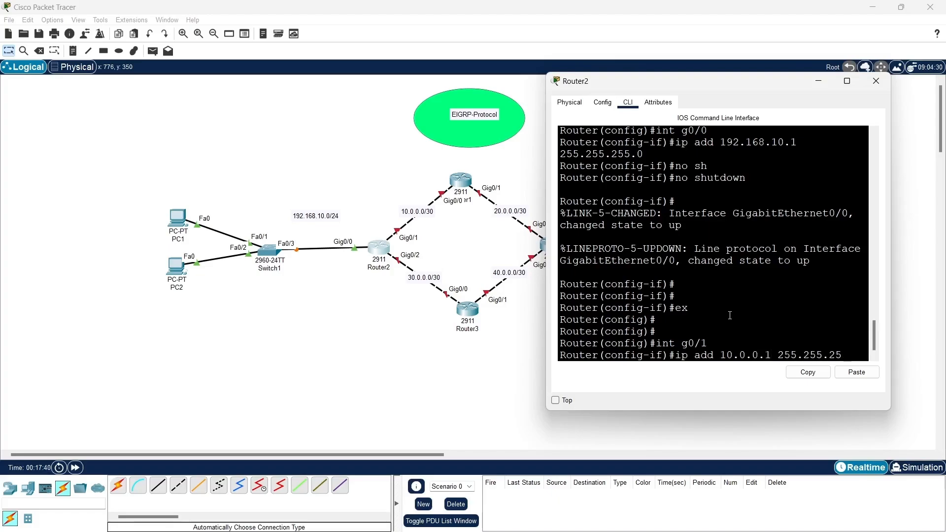
type("5.252")
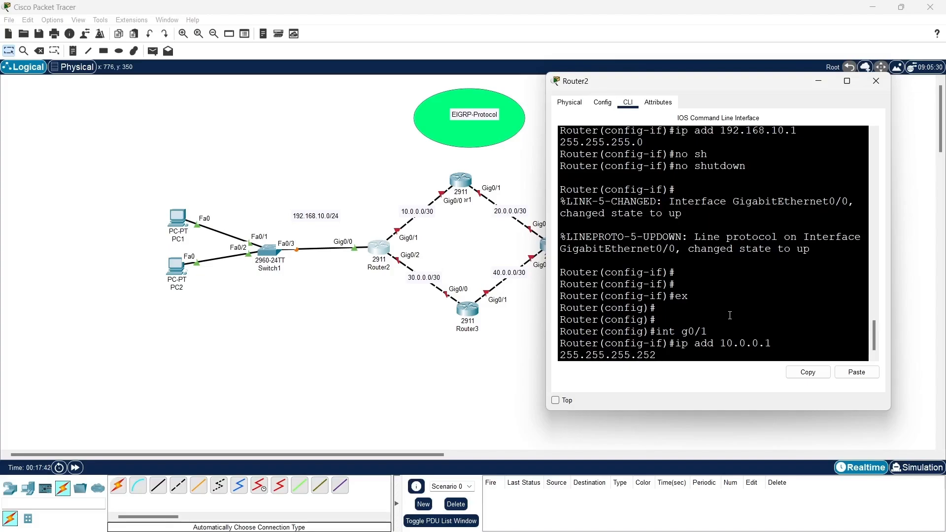
key("Return")
Enable interface g0/1 on Router2 with no shutdown and return to global configuration mode.
type("no sh")
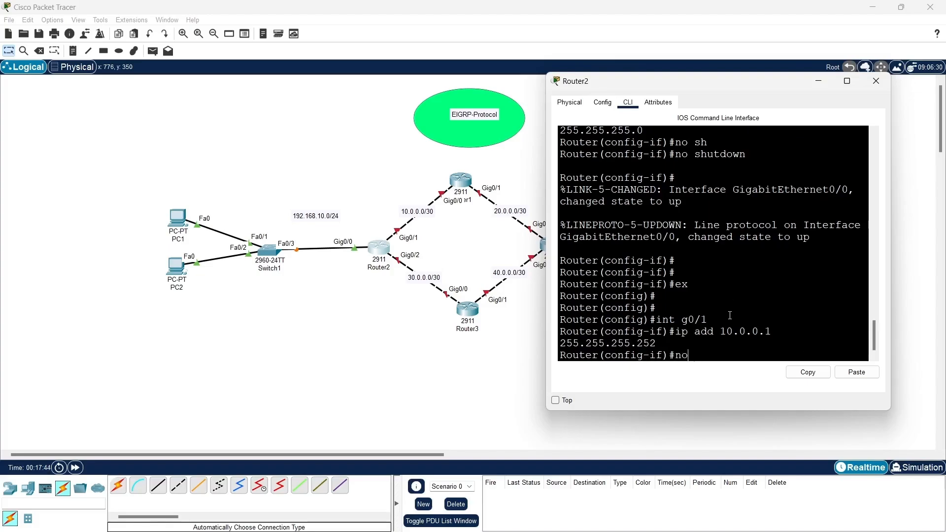
key("Tab")
key("Return")
key("Return")
key("Return")
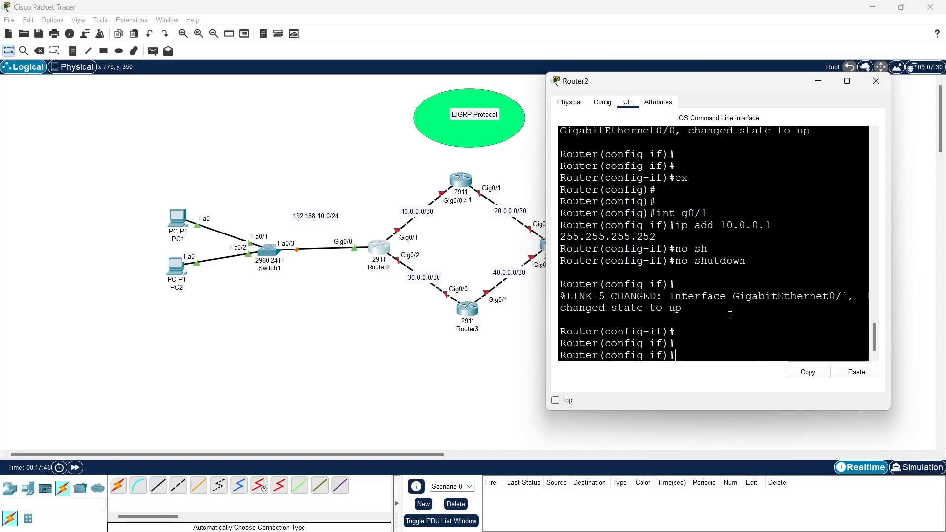
type("ex")
key("Return")
key("Return")
key("Return")
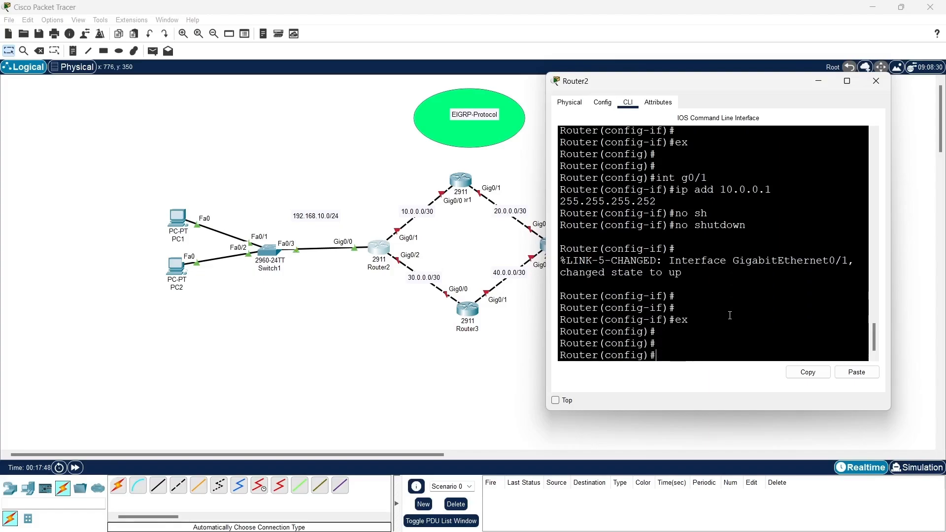
Assign IP address 30.0.0.1 with mask 255.255.255.252 to Router2's interface g0/2.
type("int g0/2")
key("Return")
type("ig-if)#i")
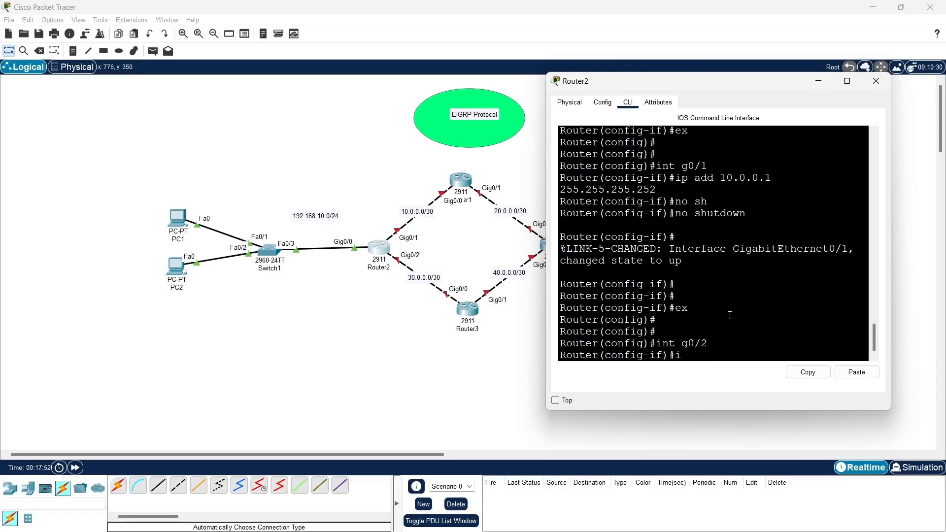
type("p add")
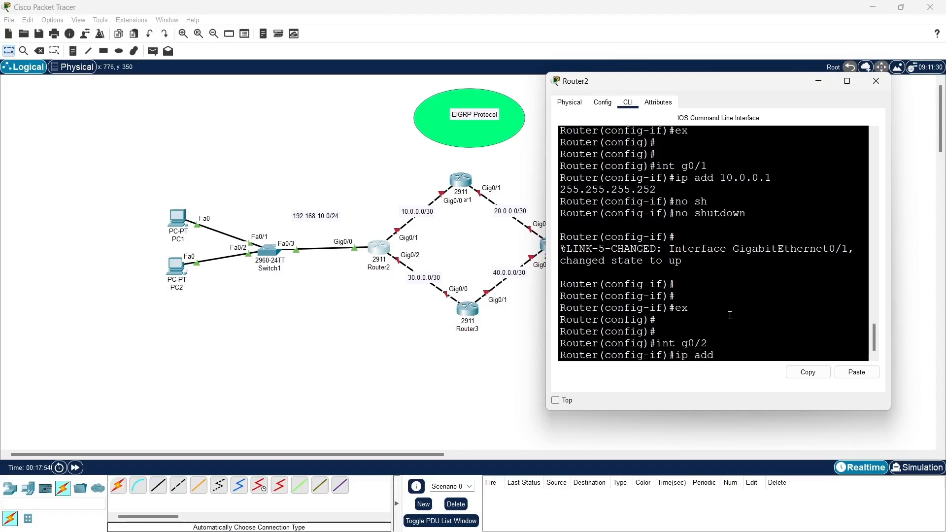
type(" 30.0.0.0")
key("BackSpace")
type("1 ")
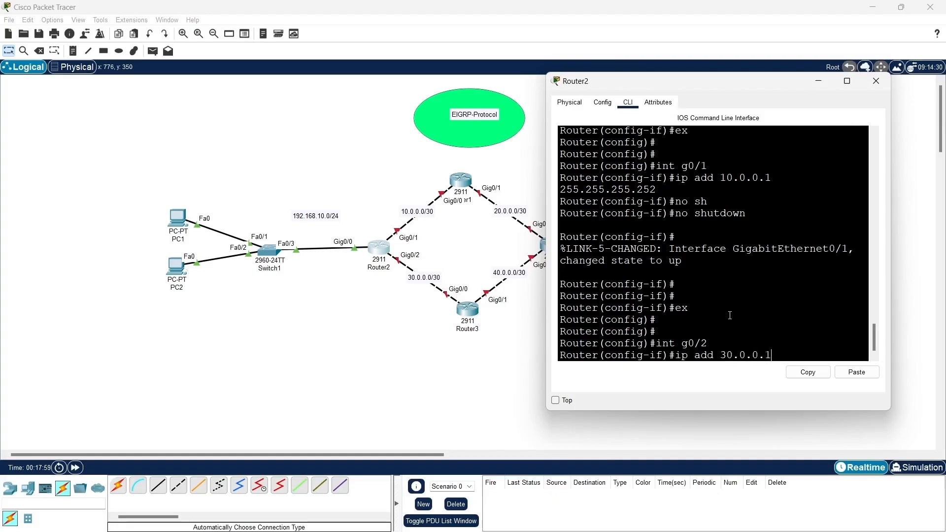
type("255.255.255.252")
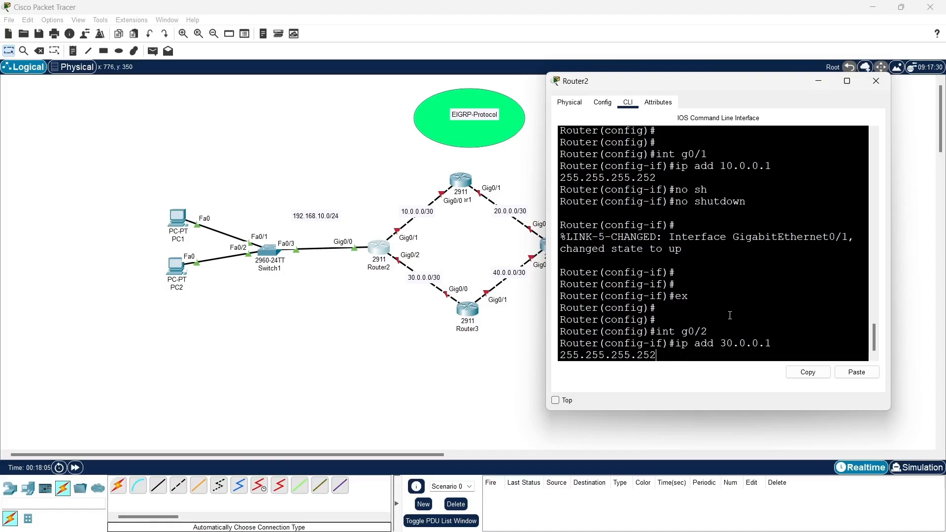
key("Return")
Enable interface g0/2 on Router2 with no shutdown and return to global configuration mode.
type("no sh")
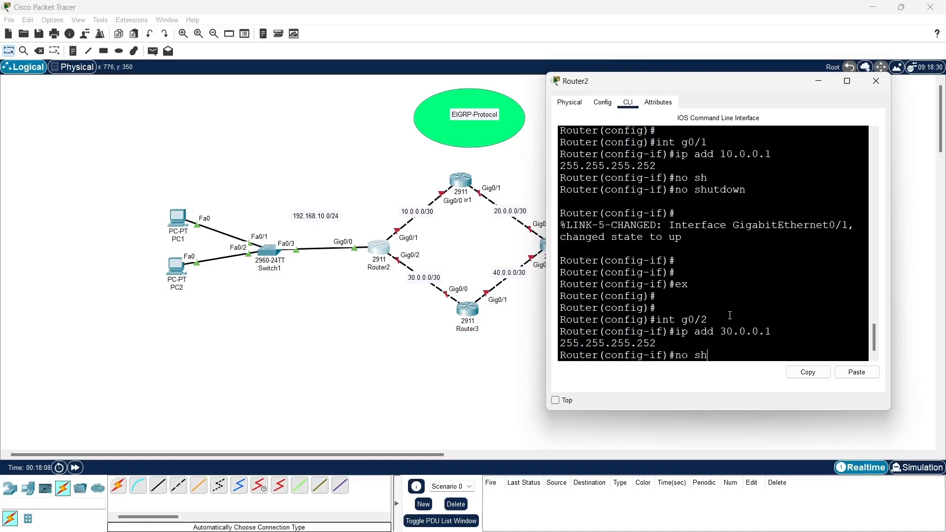
key("Tab")
key("Return")
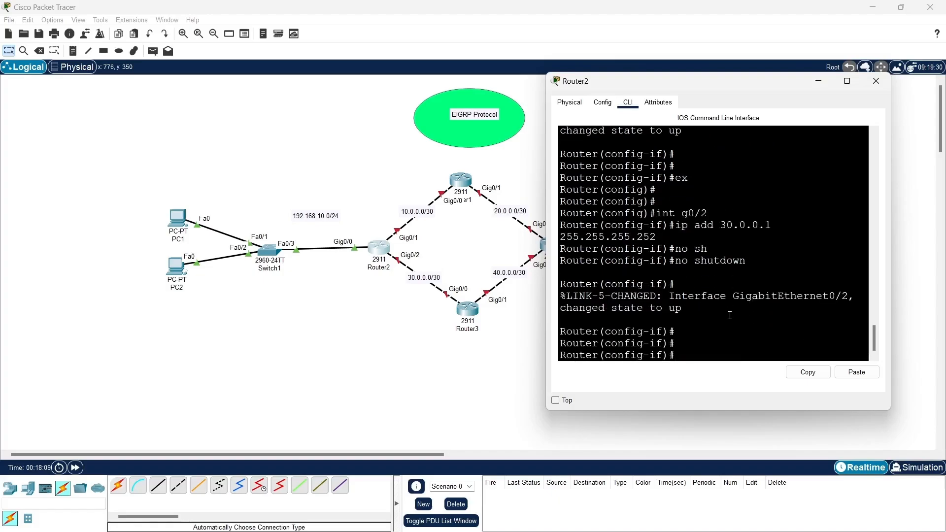
key("Return")
type("ex")
key("Return")
key("Return")
key("Return")
key("Return")
Save Router2's configuration from configuration mode with do wr.
type("do")
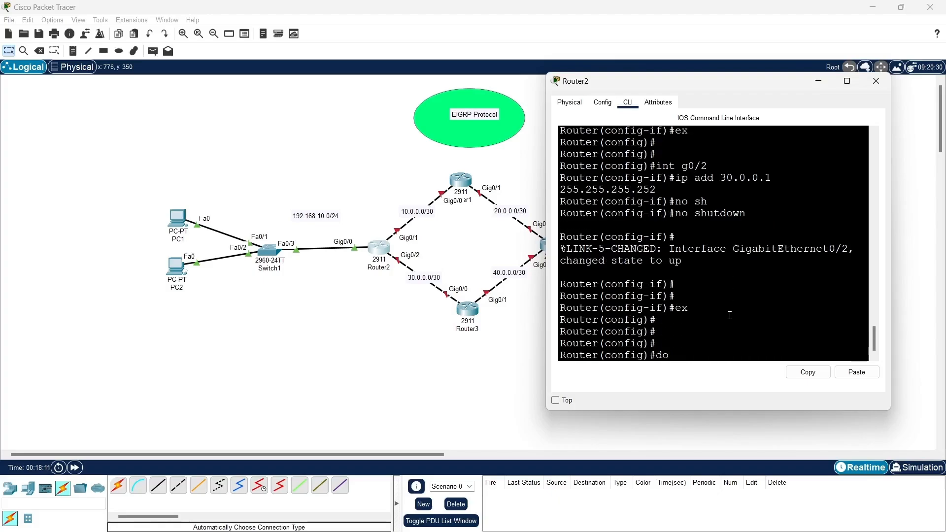
type(" wr")
key("Return")
key("Return")
key("Return")
key("Return")
Review Router2's interface addresses and status with do sh ip int bri, then minimize its window.
type("d")
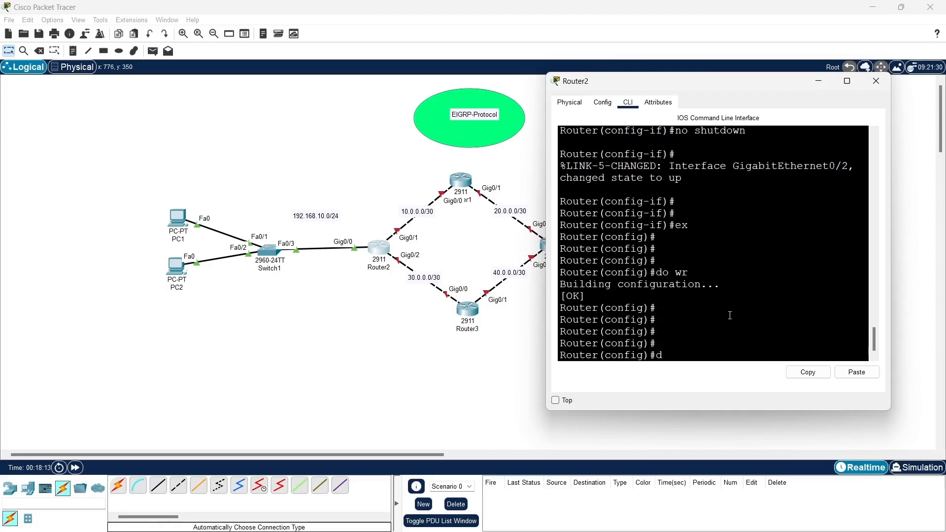
type("o sh ip int bri")
key("Return")
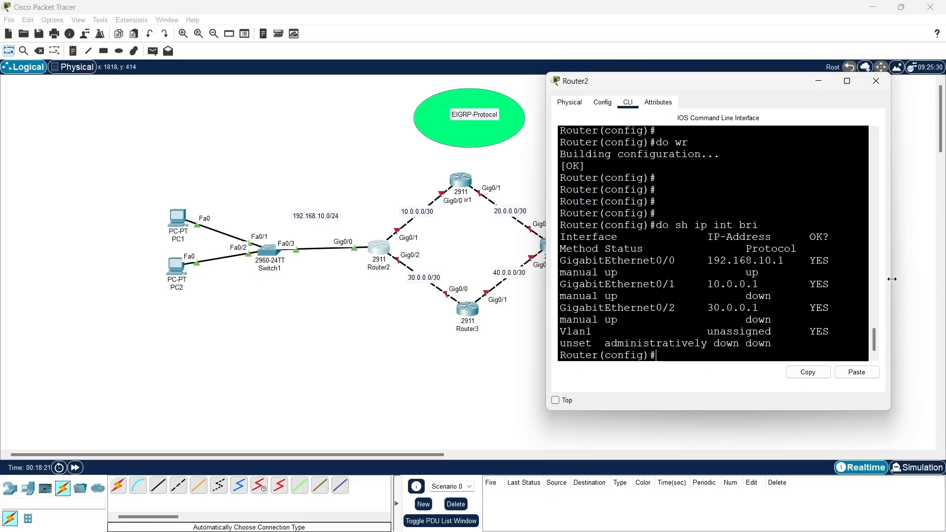
left_click_drag(891, 278, 945, 278)
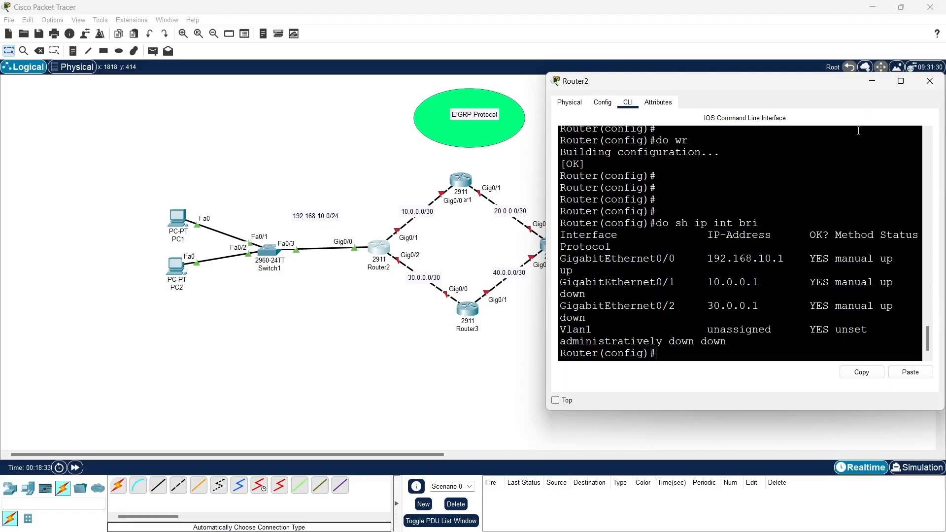
left_click(873, 82)
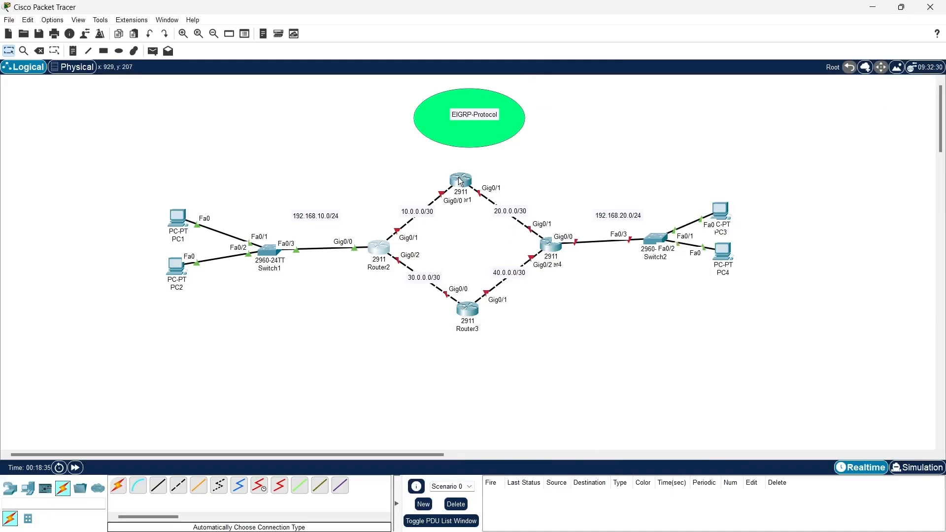
Open Router1's command line and decline the initial configuration dialog.
left_click_drag(518, 97, 767, 84)
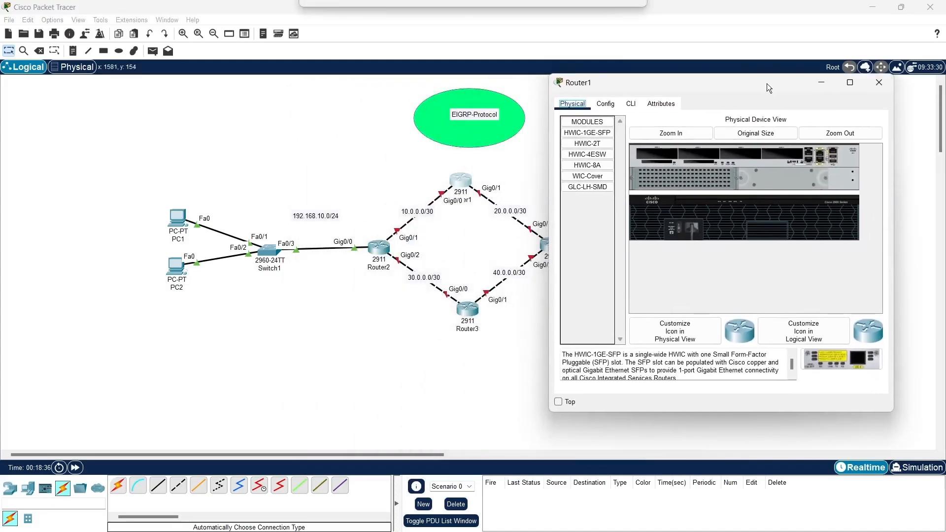
left_click(629, 104)
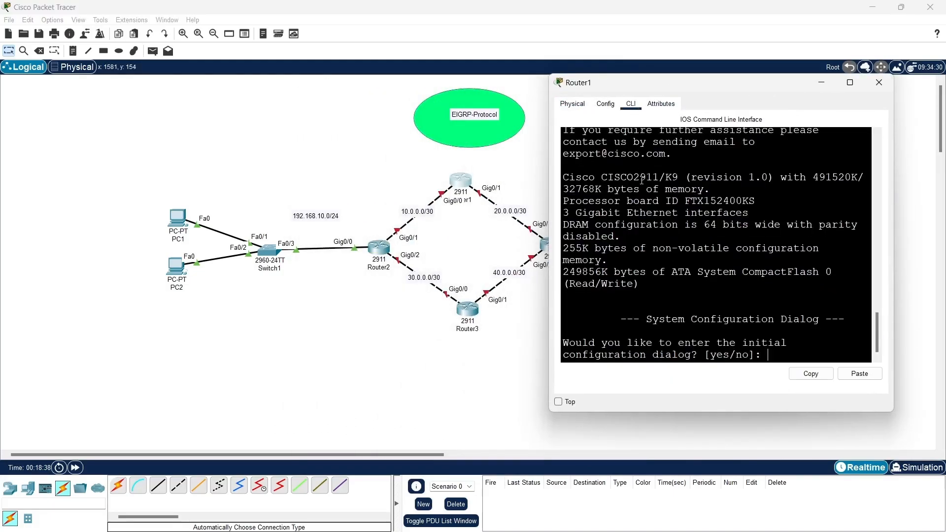
type("no")
key("Return")
key("Return")
key("Return")
key("Return")
Enter privileged mode on Router1 and start global configuration with conf t.
type("er>e")
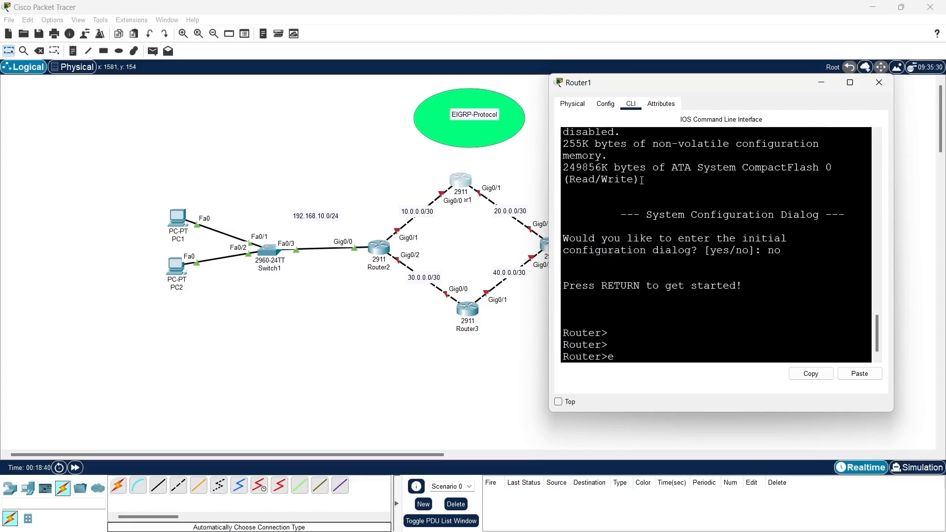
type("n")
key("Return")
key("Return")
key("Return")
type("conf")
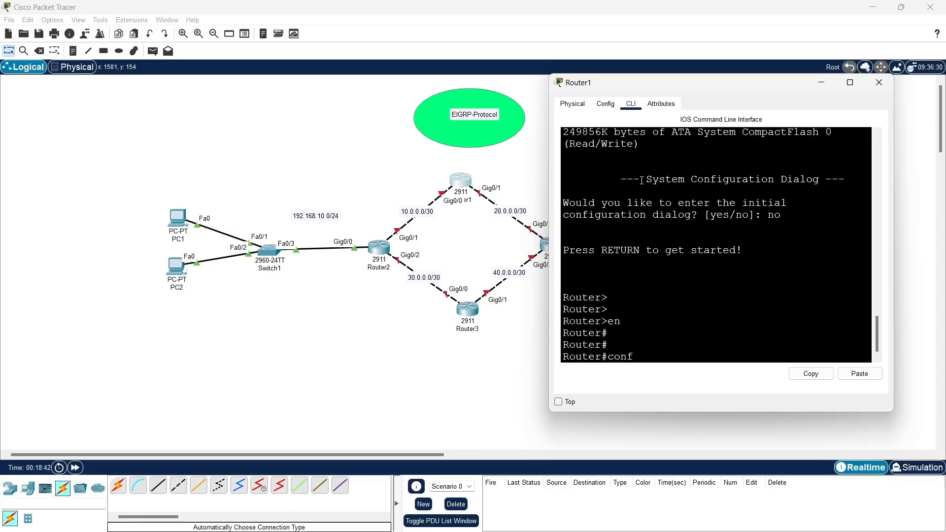
type(" t")
key("Return")
key("Return")
key("Return")
key("Return")
Set Router1's hostname to R1.
type("h")
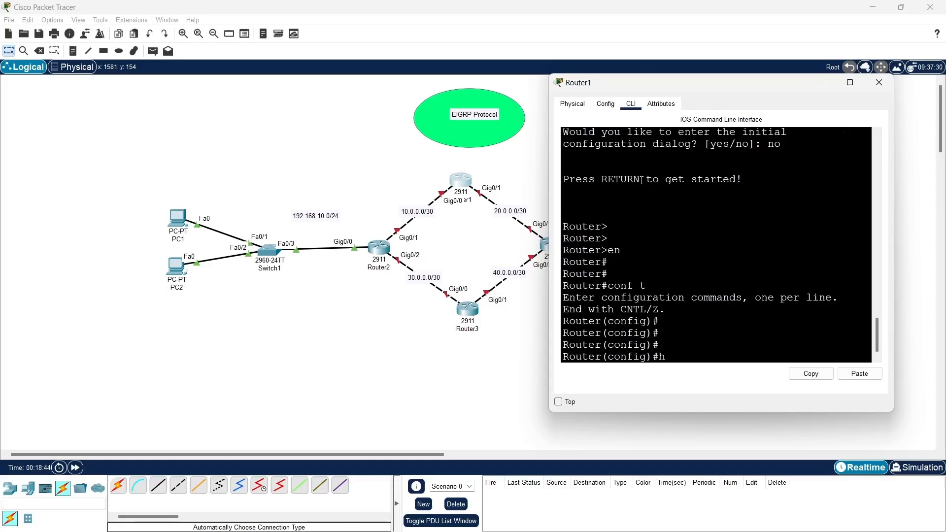
type("o")
key("Tab")
type("R1")
key("Return")
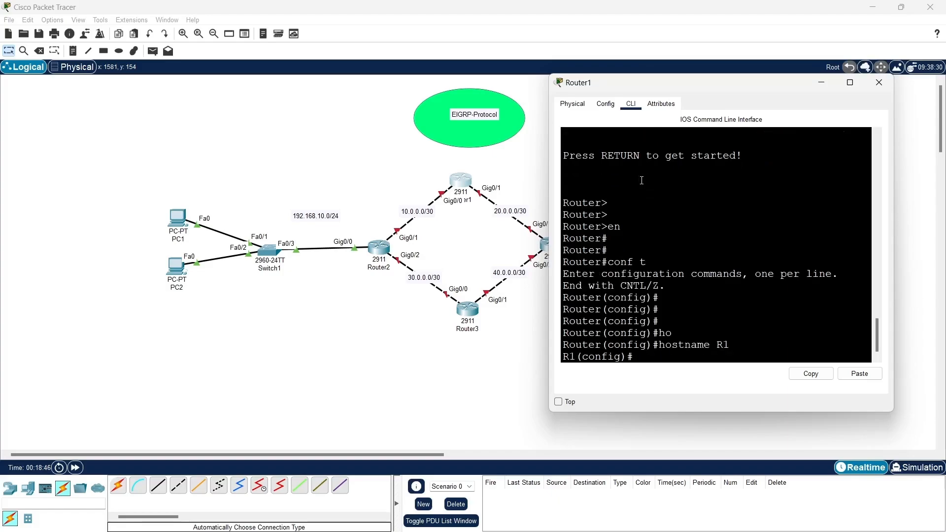
Disable DNS lookup on R1 with no ip domain-lookup.
type("no ip domain")
type("-l")
type("o")
key("Tab")
key("Return")
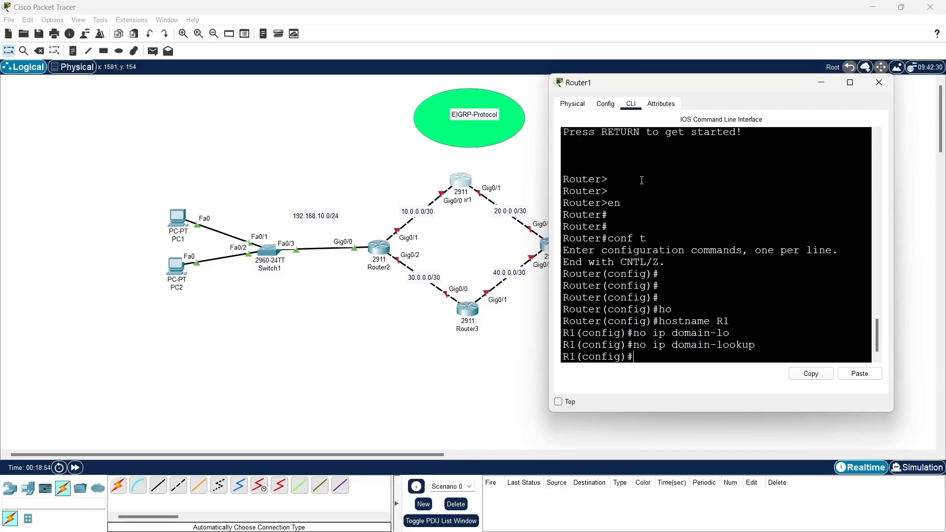
Assign IP address 10.0.0.2 with mask 255.255.255.252 to R1's g0/0 interface.
type("int g0/0")
key("Return")
type("ip")
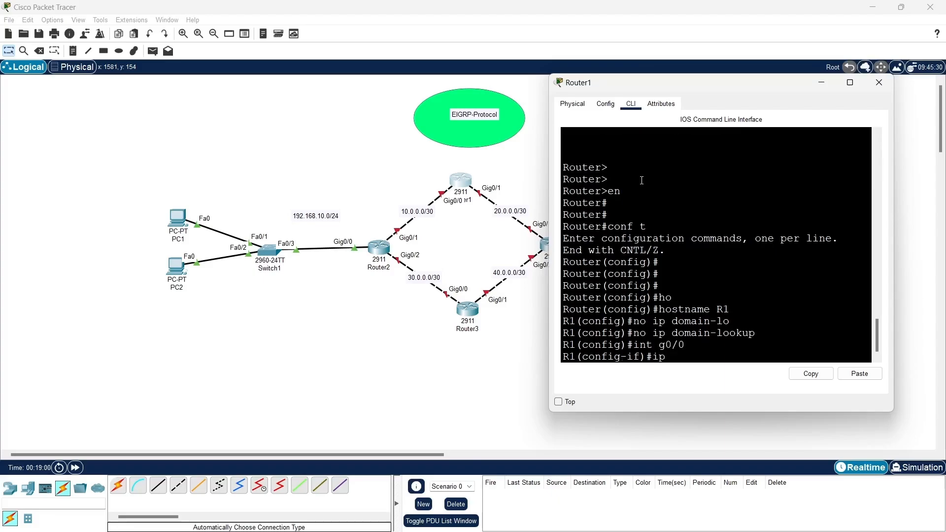
type(" add 10.0.0")
type("255.255")
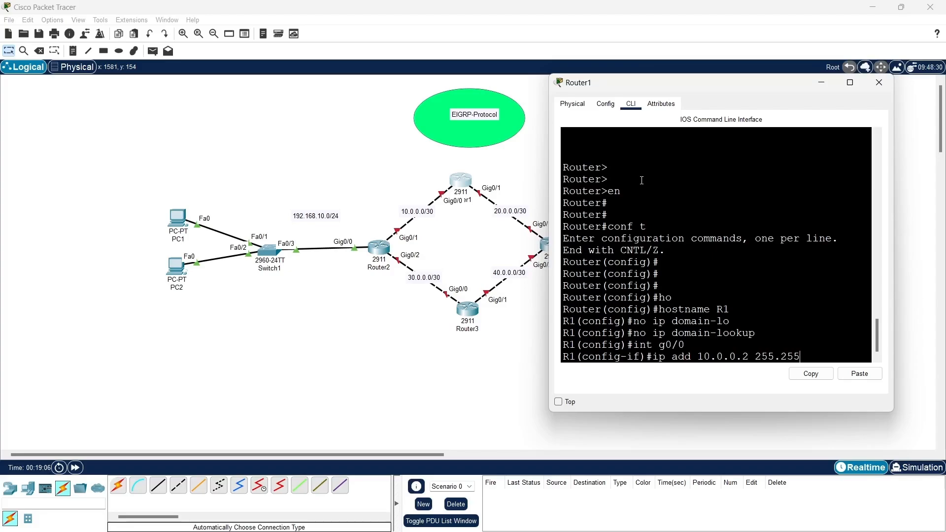
type(".255.252")
key("Return")
Enable R1's g0/0 interface with no shutdown and return to global configuration mode.
type("no ")
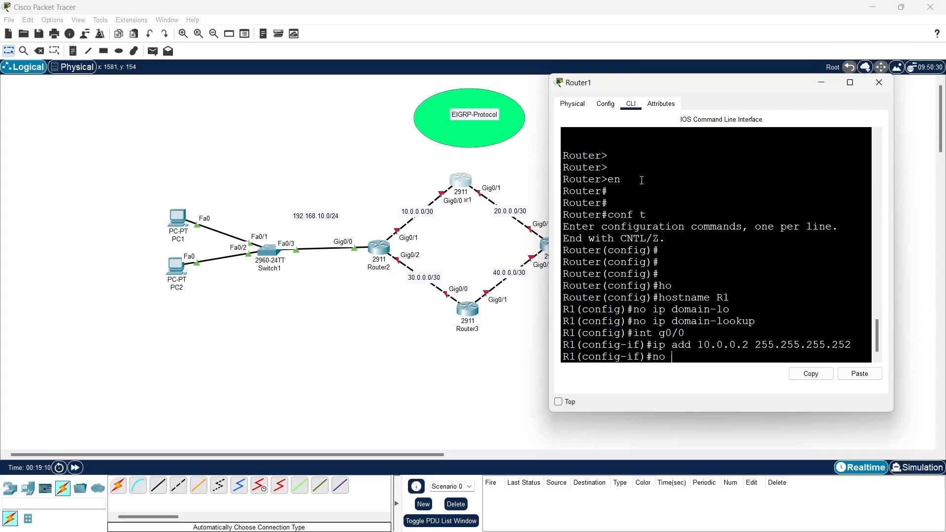
type("sh")
key("Tab")
key("Return")
key("Return")
key("Return")
key("Return")
key("Return")
key("Return")
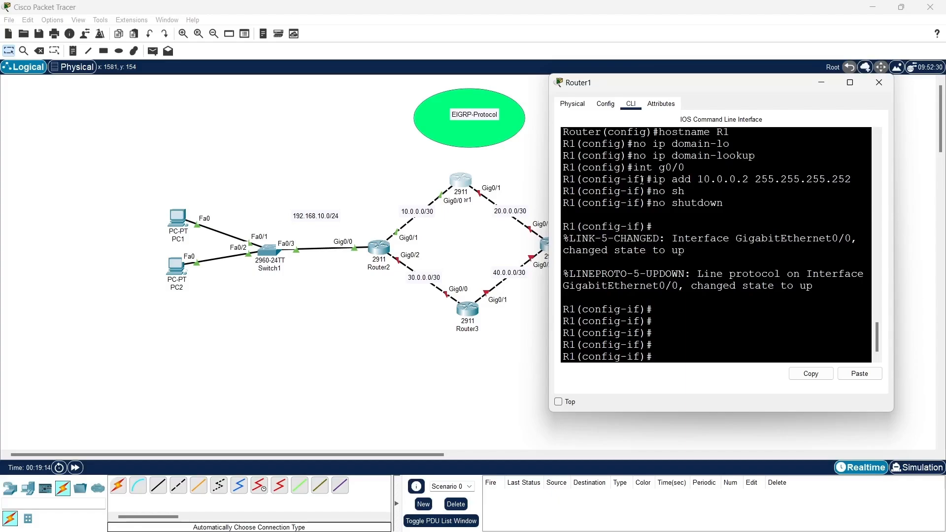
type("ex")
key("Return")
key("Return")
key("Return")
Assign IP address 20.0.0.2 with mask 255.255.255.252 to R1's g0/1 interface.
type("int")
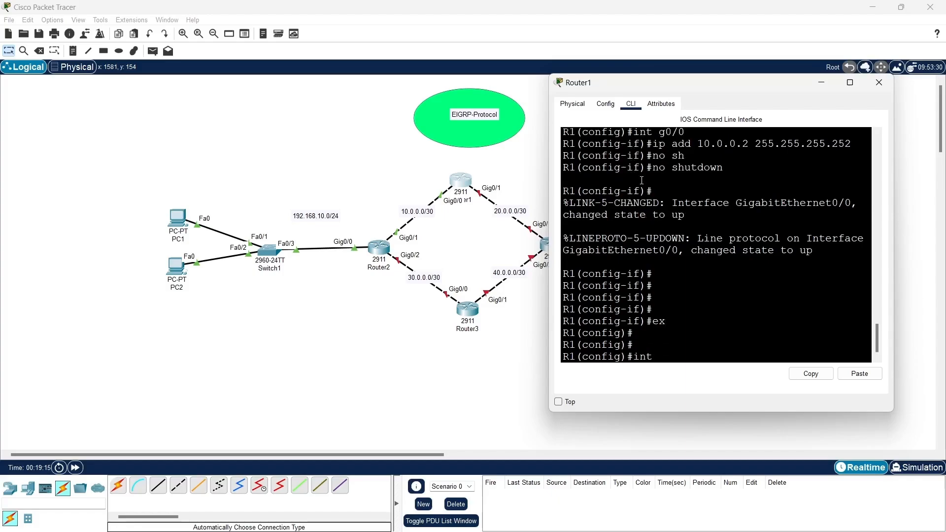
type(" g0/1")
key("Return")
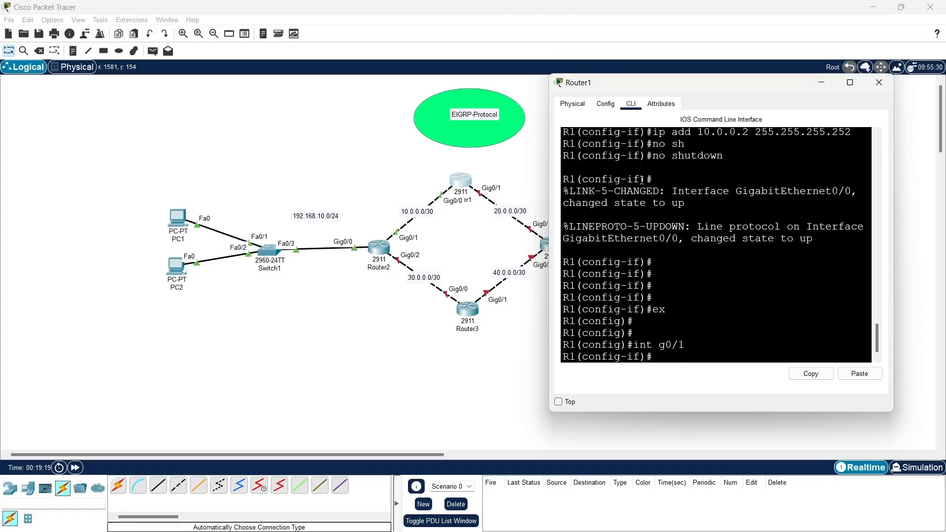
type("ip add 20.0.0.2 255.2")
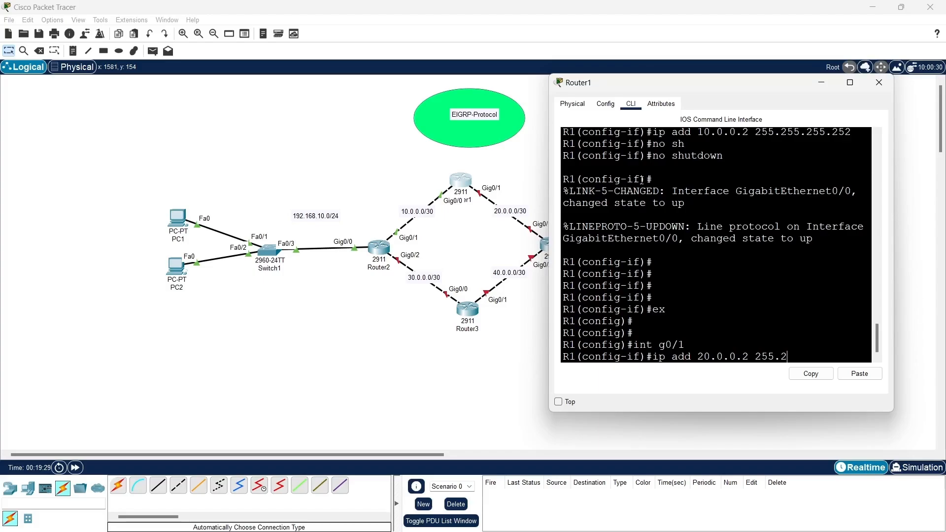
type("55.255.252")
key("Return")
Enable R1's g0/1 interface with no shutdown and exit to global configuration mode.
type("nfig-if)#n")
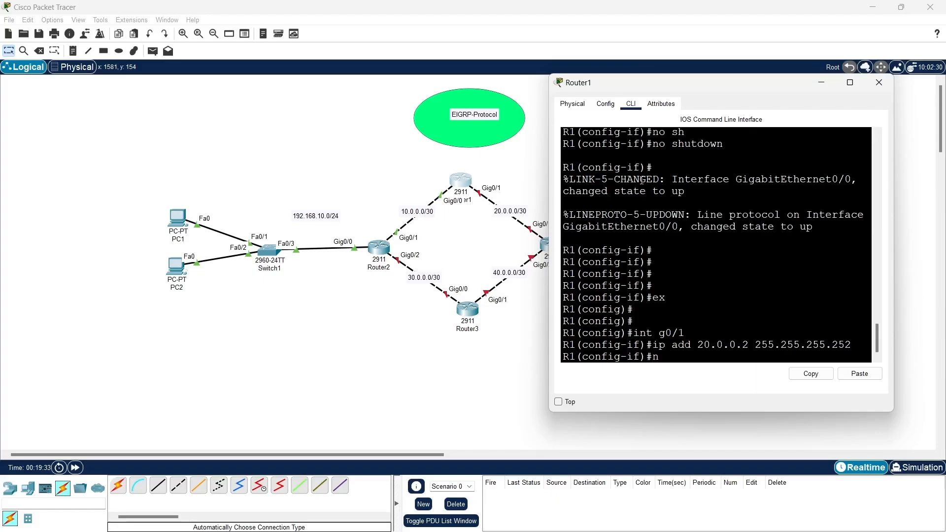
type("o sh")
key("Tab")
key("Return")
key("Return")
key("Return")
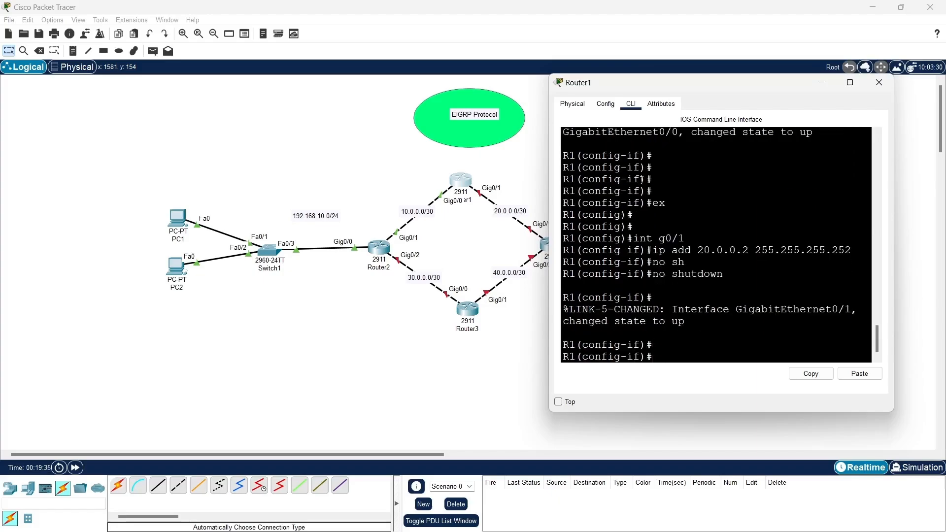
key("Return")
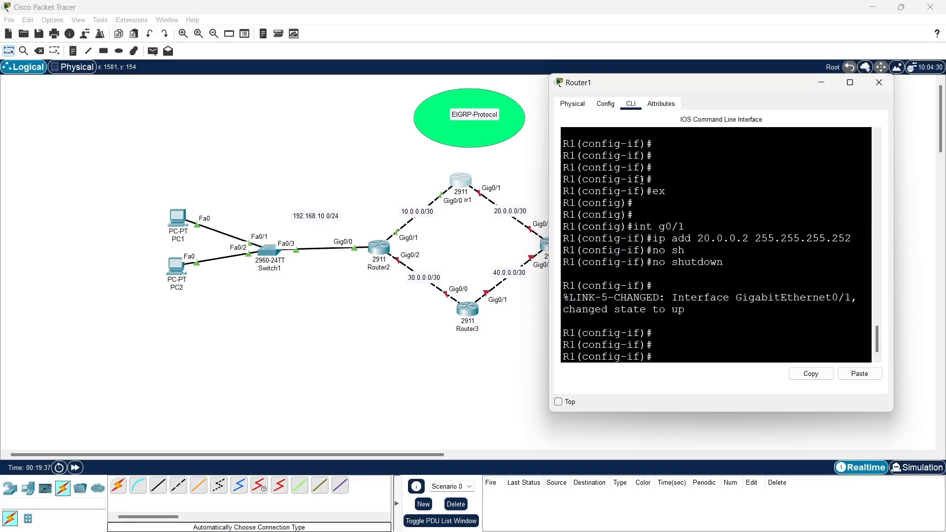
type("exit")
key("Return")
key("Return")
key("Return")
key("Return")
Save R1's configuration with do wr.
type("do w")
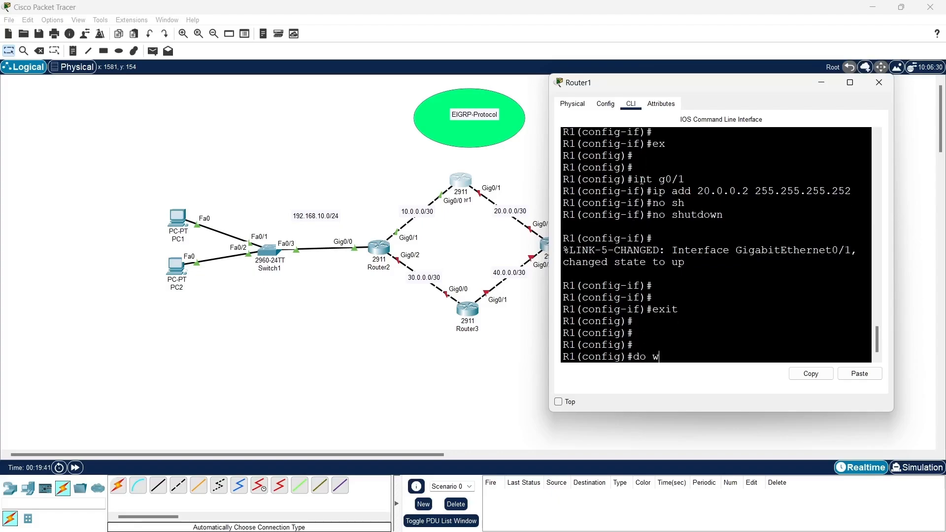
type("r")
key("Return")
key("Return")
key("Return")
key("Return")
Review R1's interface addresses and status with do sh ip int bri, then minimize the widened Router1 window.
type("do s")
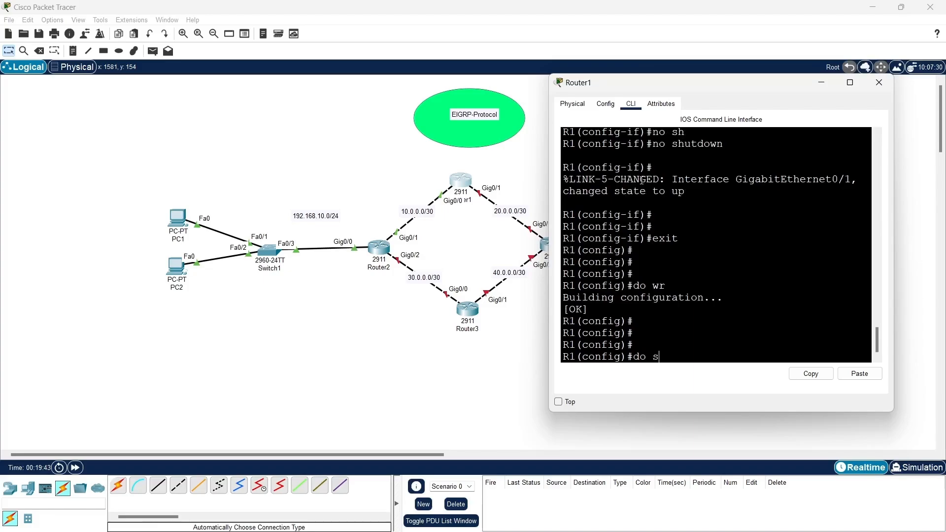
type("h ip int bri")
key("Return")
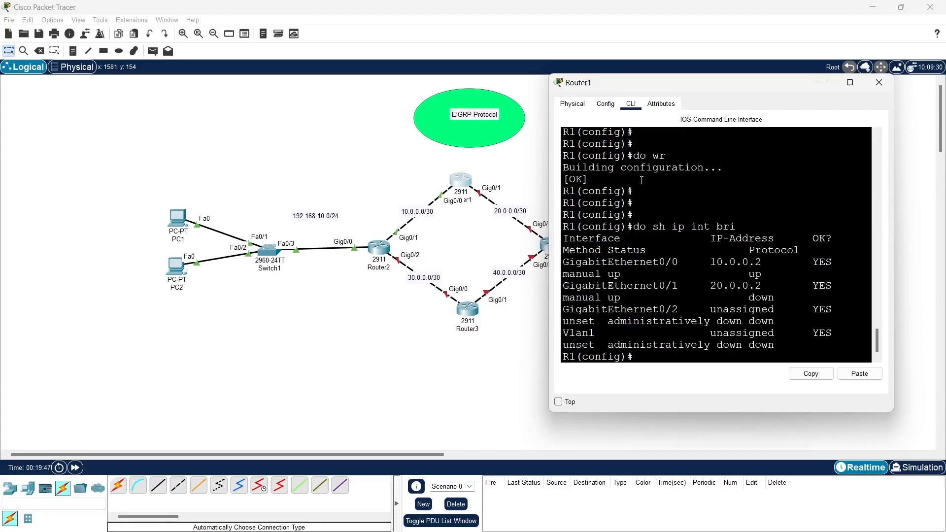
left_click_drag(895, 217, 942, 228)
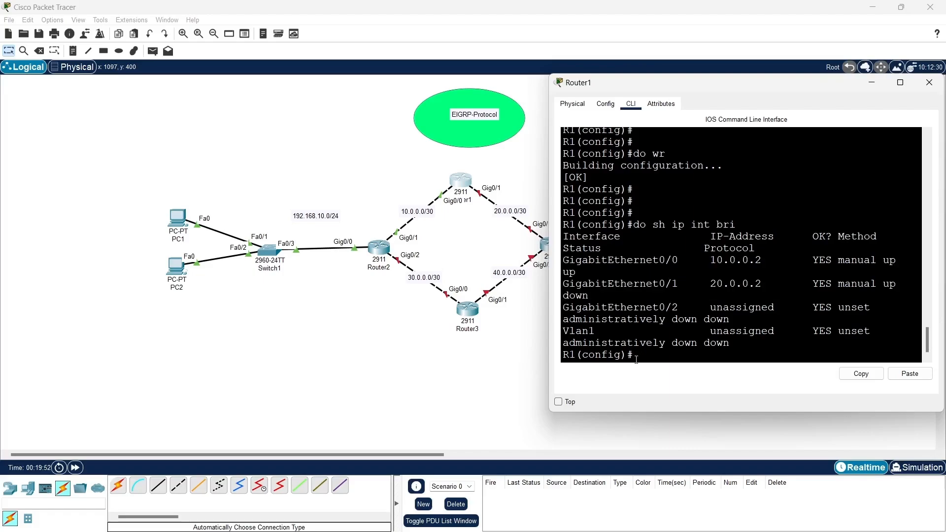
left_click(870, 84)
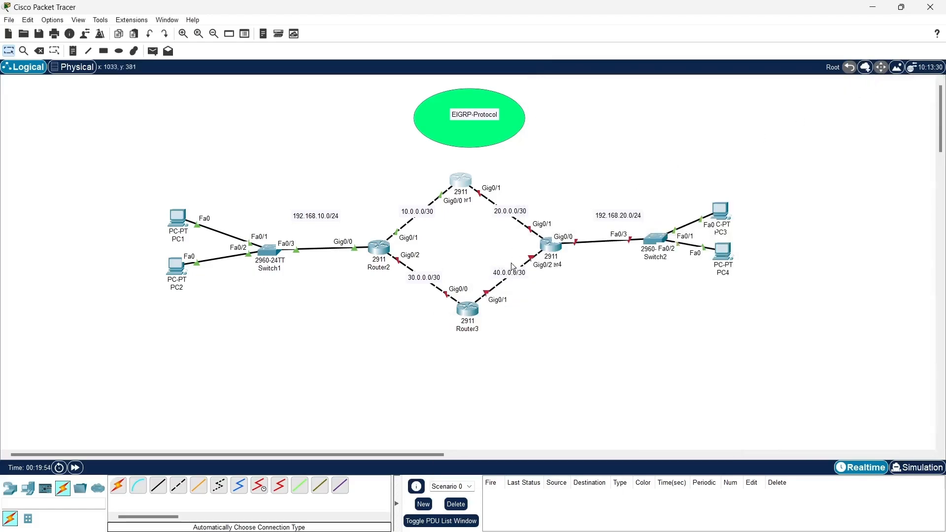
Open Router4's command line beside the topology and decline the initial configuration dialog.
left_click(551, 249)
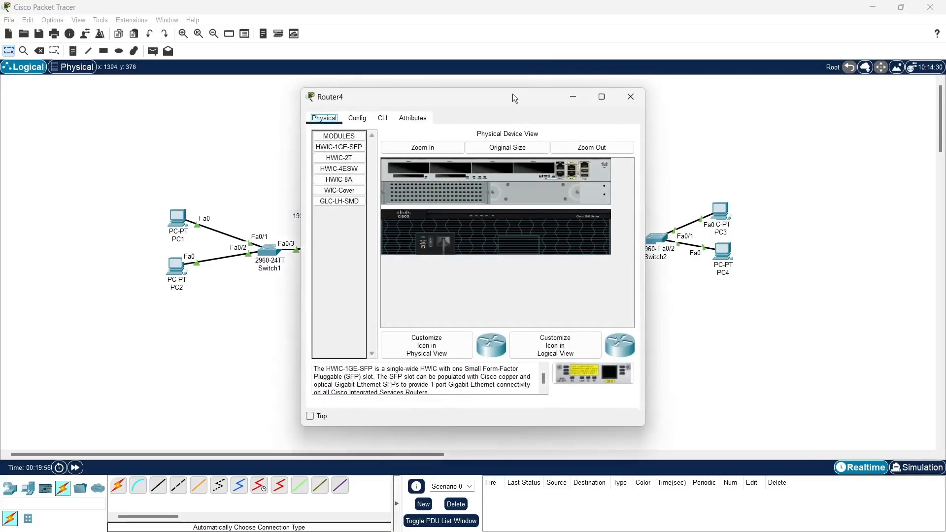
left_click_drag(512, 93, 816, 69)
left_click(693, 93)
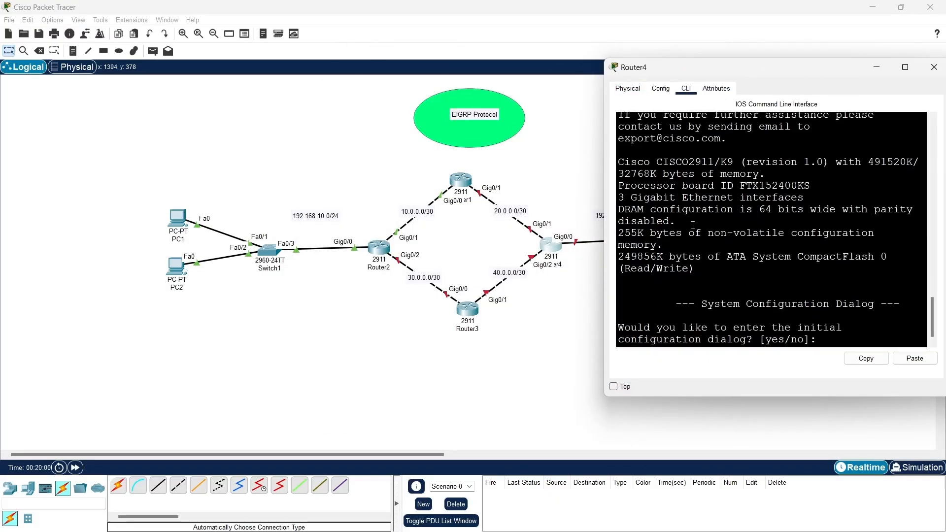
type("no")
key("Return")
key("Return")
key("Return")
Enter privileged mode on Router4 and start global configuration with conf t.
type("en")
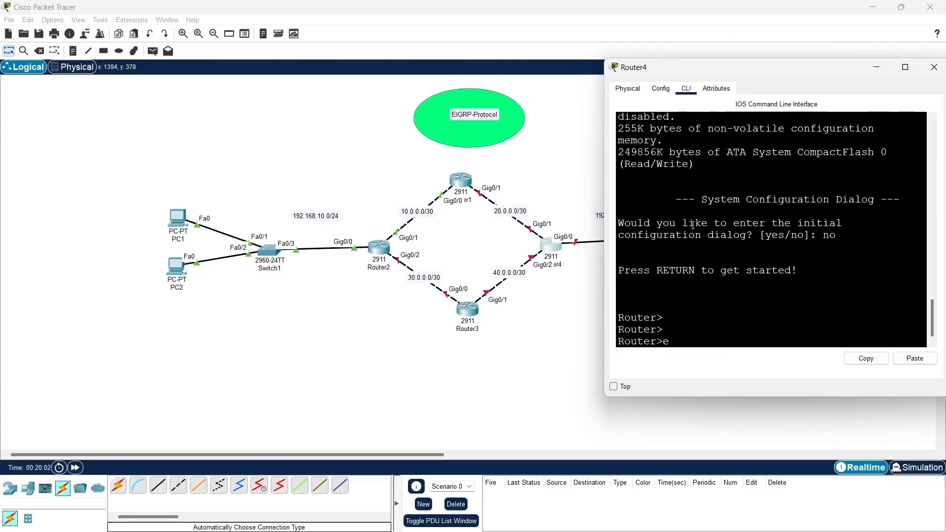
key("Return")
key("Return")
key("Return")
key("Return")
type("conf t")
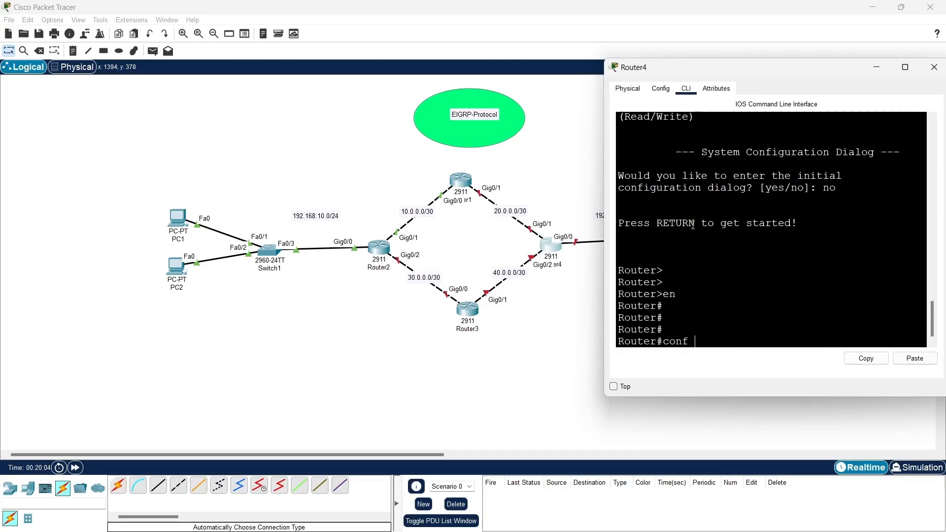
key("Return")
key("Return")
key("Return")
key("Return")
Set Router4's hostname to R4.
type("ho")
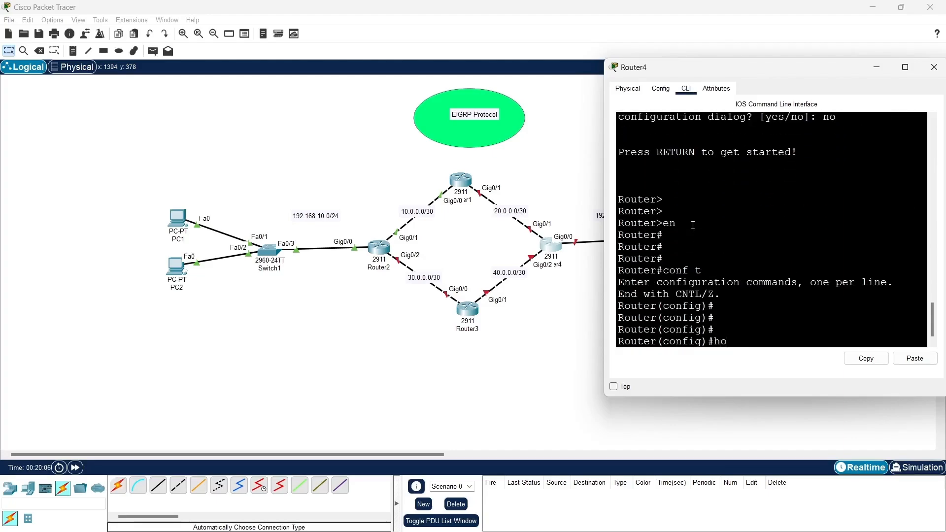
key("Tab")
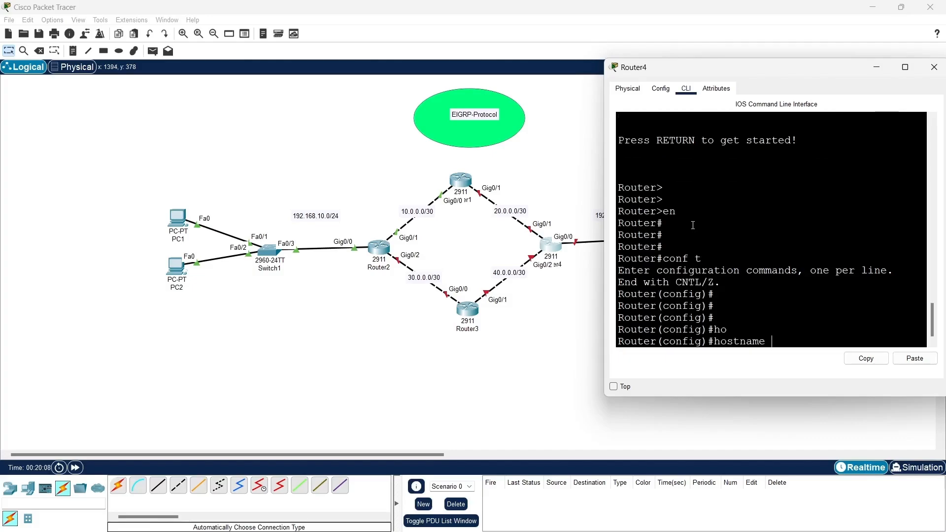
type("R4")
key("Return")
key("Return")
key("Return")
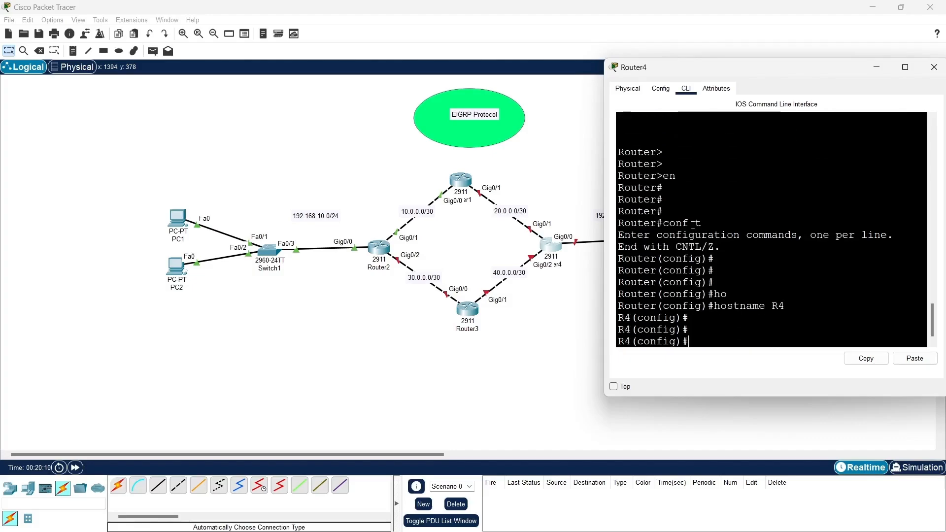
Assign IP address 20.0.0.1 with mask 255.255.255.252 to R4's g0/1 interface.
type("int g0/1")
key("Return")
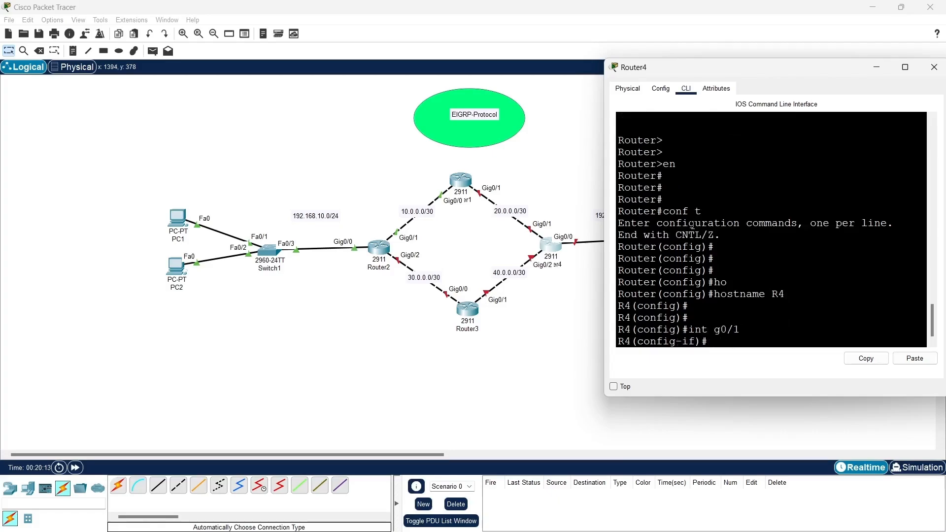
type("ip add 20.0.0.1 255")
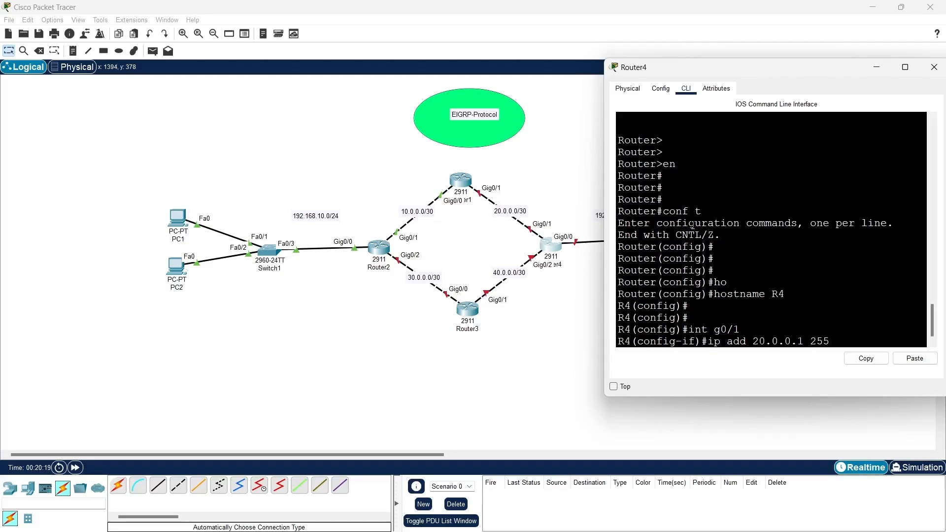
type(".255.255.252")
key("Return")
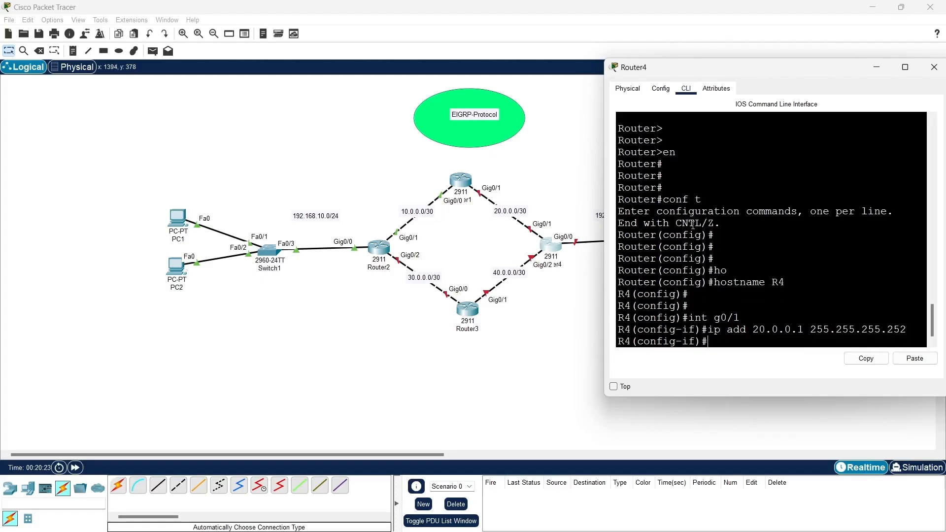
Enable R4's g0/1 interface with no shutdown and return to global configuration mode.
type("no sh")
key("Tab")
key("Return")
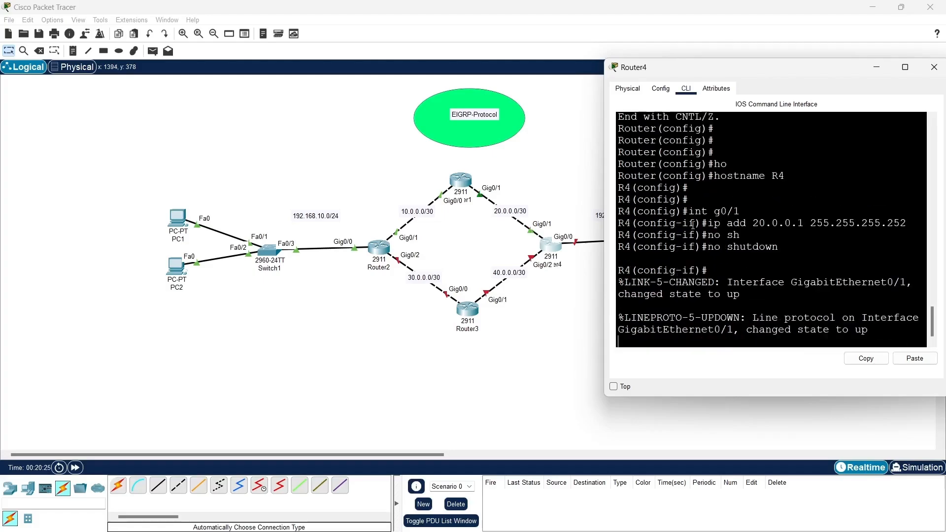
key("Return")
key("Return")
key("Return")
key("Return")
type("ex")
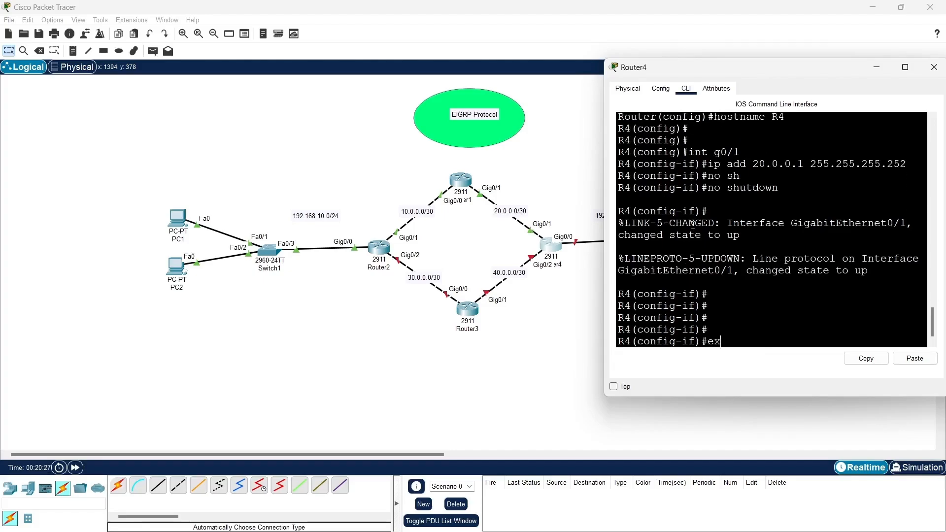
key("Return")
key("Return")
key("Return")
Assign IP address 192.168.20.1 with mask 255.255.255.0 to R4's g0/0 interface.
type("ig)#i")
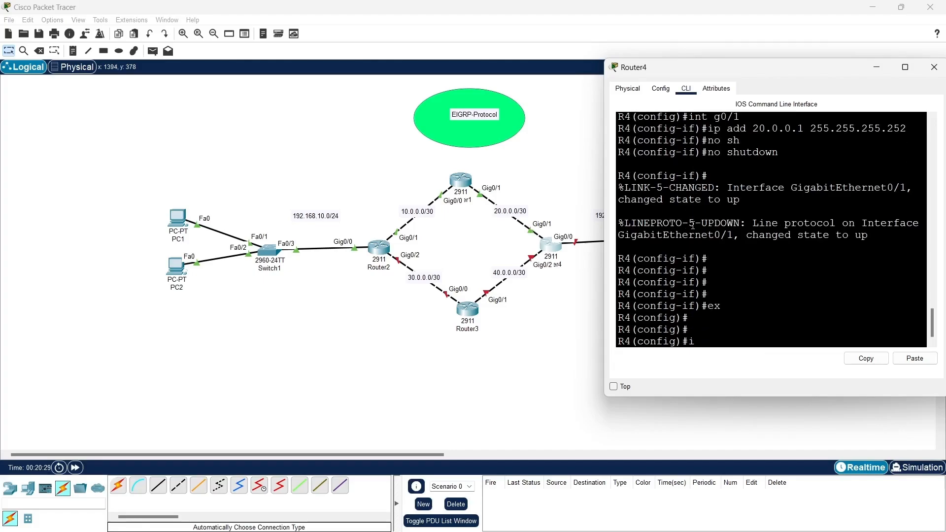
type("nt g0/0")
key("Return")
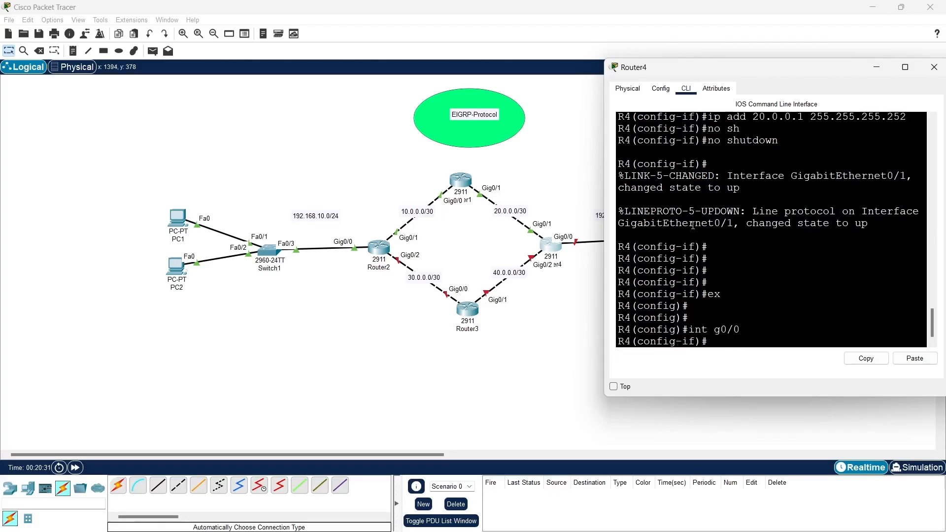
type("ip add 192.168.20.1 ")
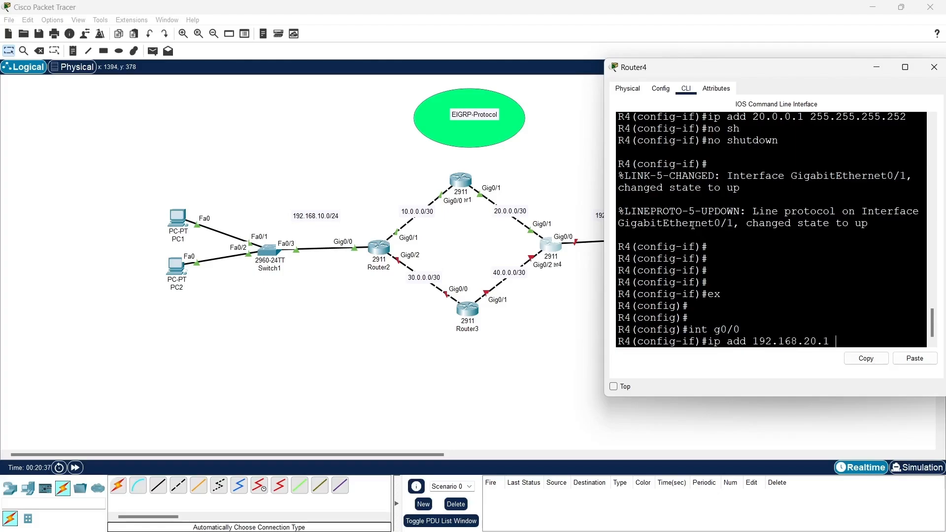
type("255.255.255.0")
key("Return")
Enable R4's g0/0 interface with no shutdown.
type("no sh")
key("Tab")
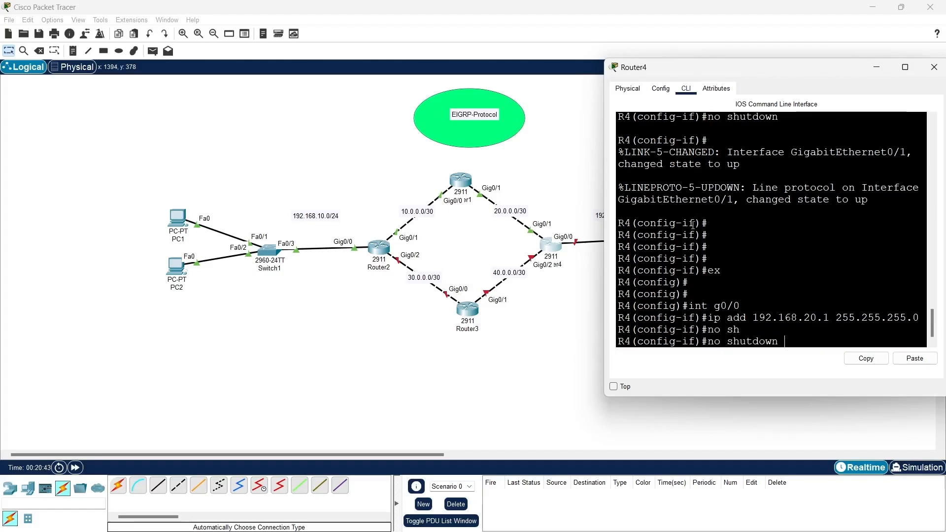
key("Return")
key("Return")
key("Return")
key("Return")
key("Return")
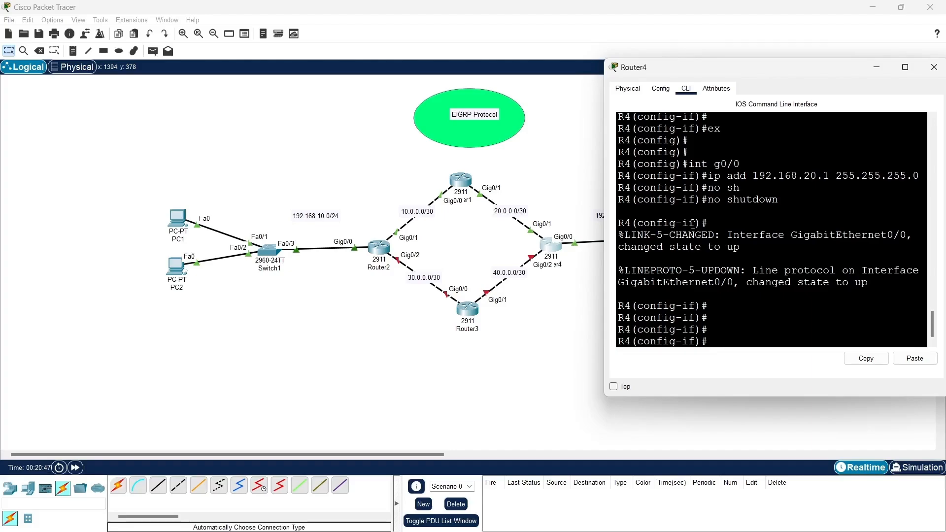
Assign IP address 40.0.0.1 with mask 255.255.255.252 to R4's g0/2 interface.
type("int g0/2")
key("Return")
type("ip add")
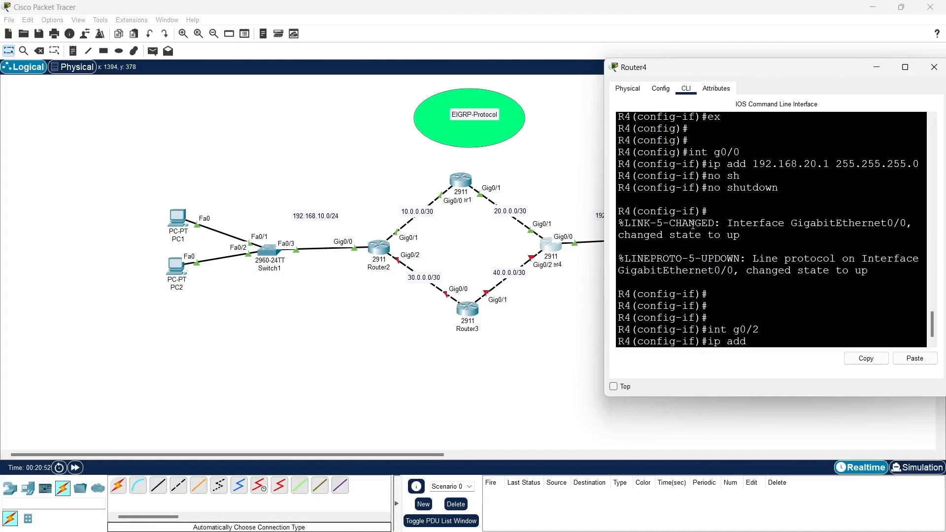
type(" 40.0.0.01")
key("BackSpace")
type("255.255.255.252")
key("Return")
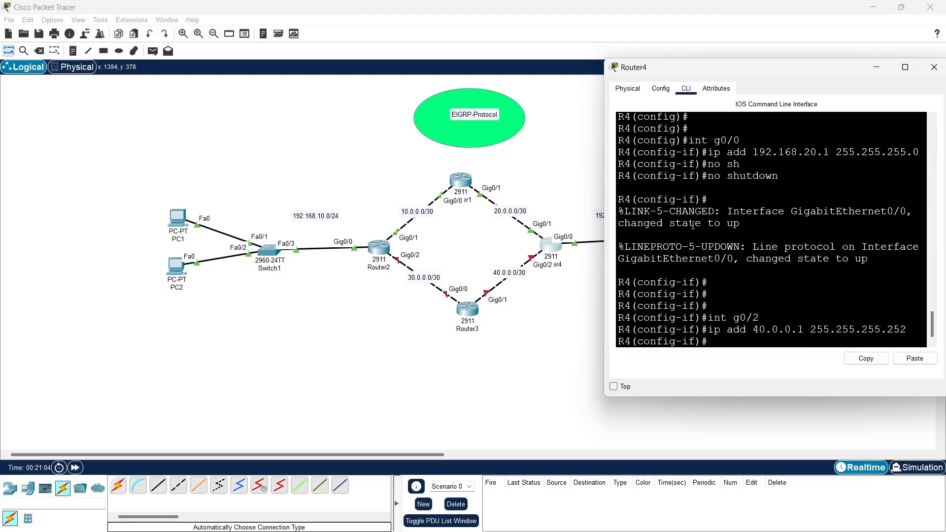
Enable R4's g0/2 interface with no shutdown and return to global configuration mode.
type("no sh")
key("Tab")
key("Return")
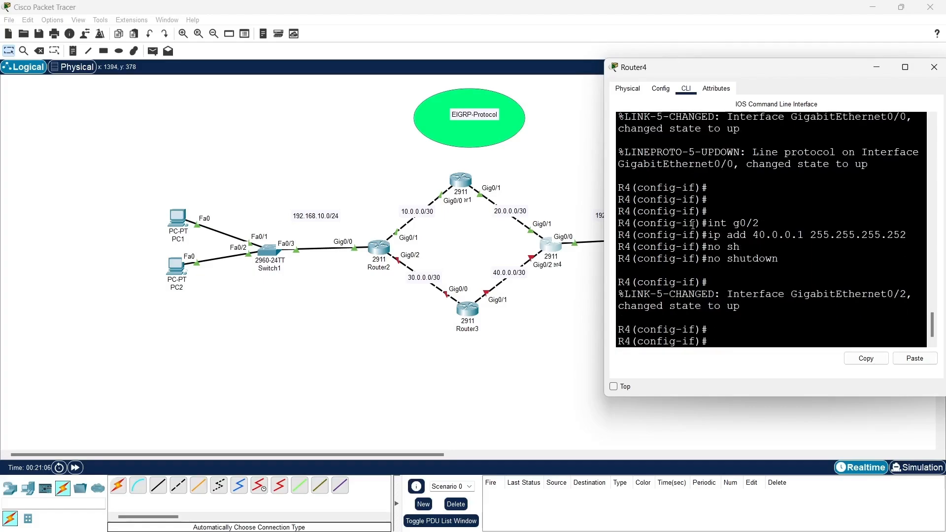
key("Return")
type("ex")
key("Return")
key("Return")
key("Return")
key("Return")
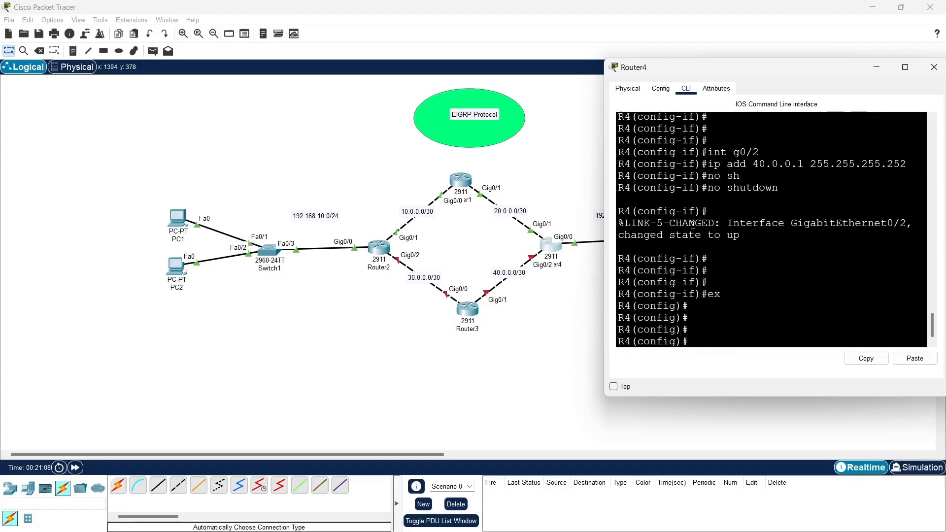
Save R4's running configuration from global configuration mode.
type("do wr")
key("Return")
key("Return")
key("Return")
key("Return")
key("Return")
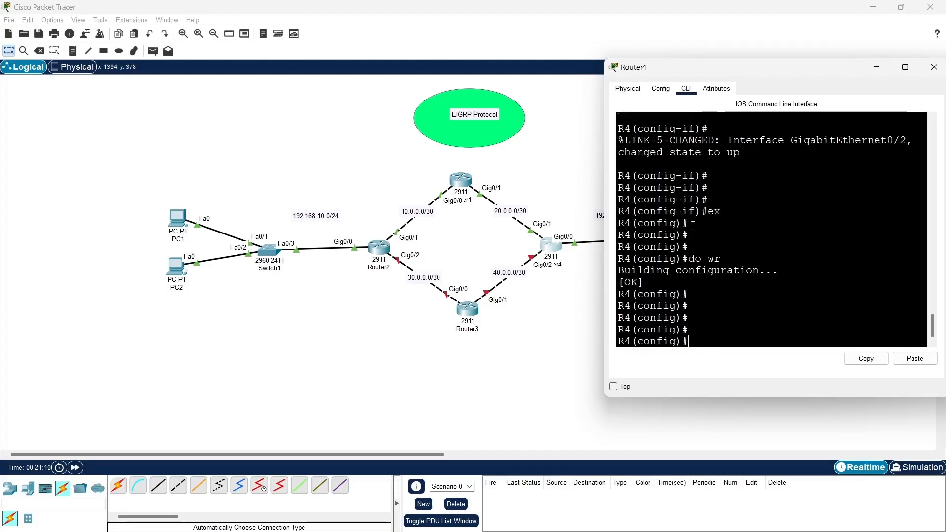
Display R4's brief IP interface summary, widen the router window to read it, and minimize the window.
type("do sh ip int bri")
key("Return")
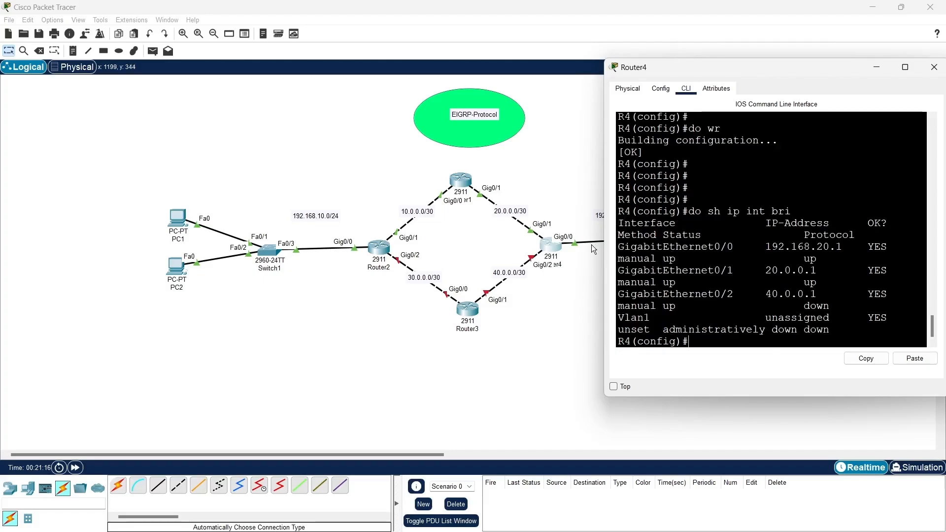
left_click_drag(603, 244, 496, 238)
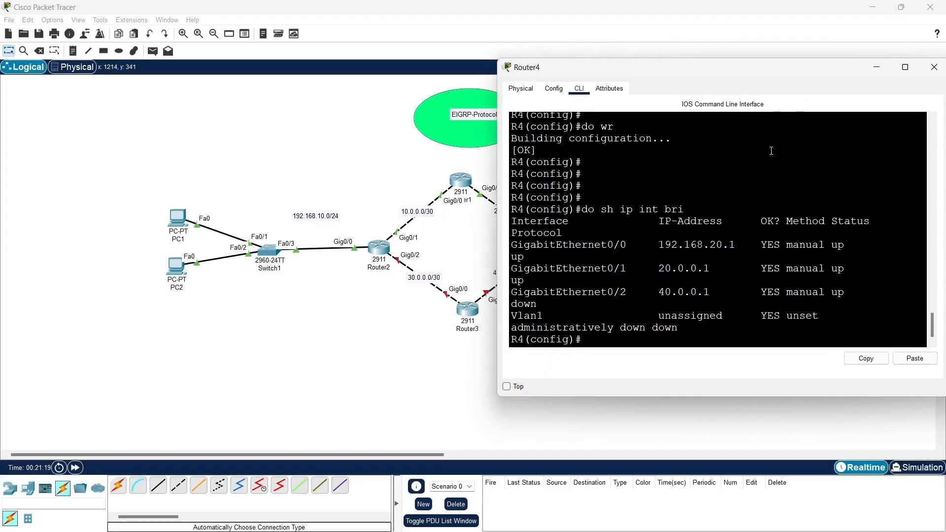
left_click(877, 67)
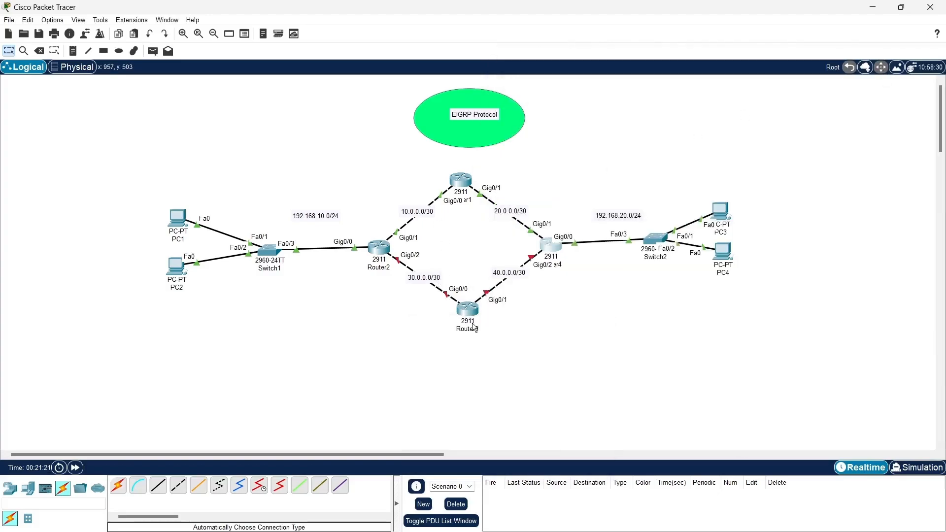
Check Router2's interface addresses, then open Router3's command line and decline the initial configuration dialog.
mouse_move(382, 250)
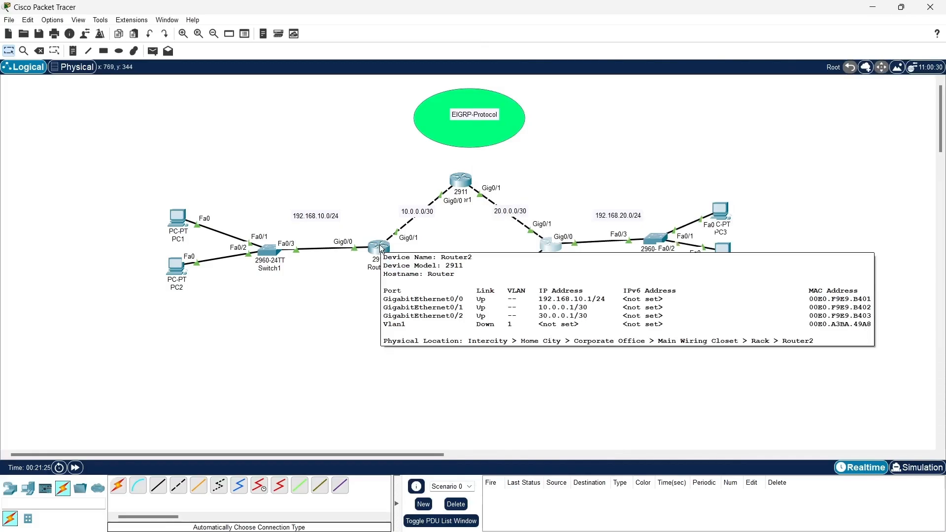
left_click(473, 315)
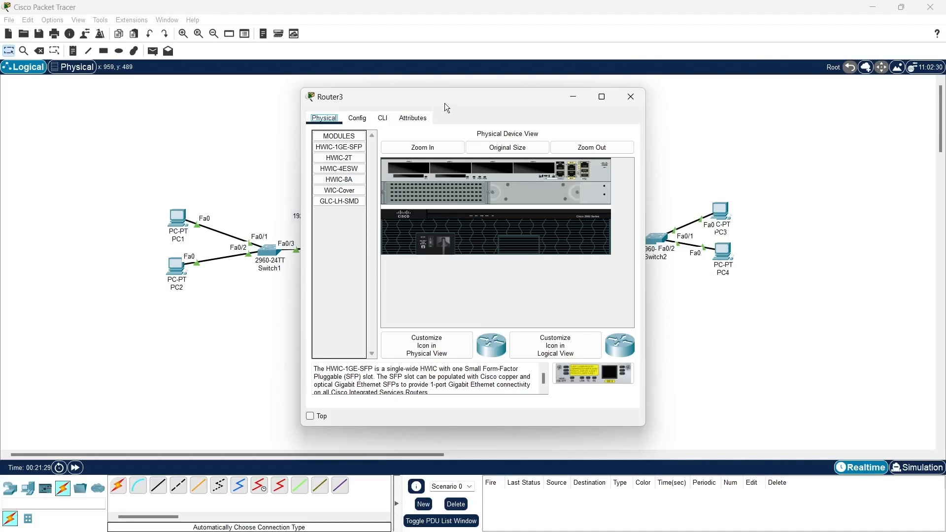
left_click_drag(445, 102, 698, 90)
left_click(638, 105)
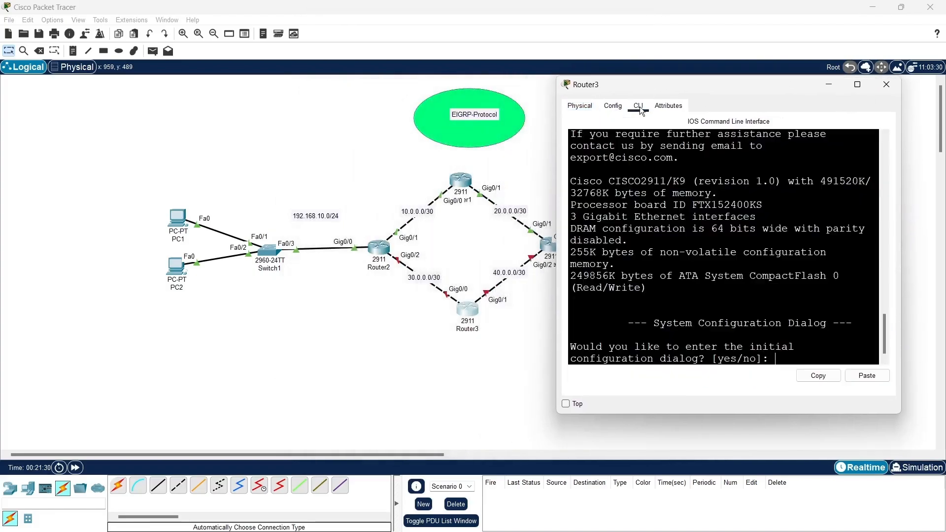
type("no")
key("Return")
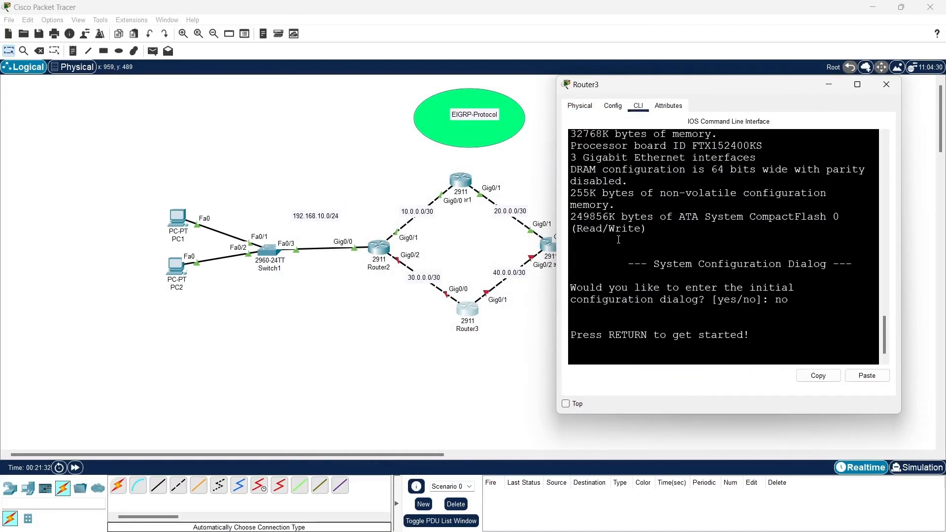
Enter privileged mode and global configuration mode on Router3.
key("Return")
key("Return")
key("Return")
type("en")
key("Return")
type("c")
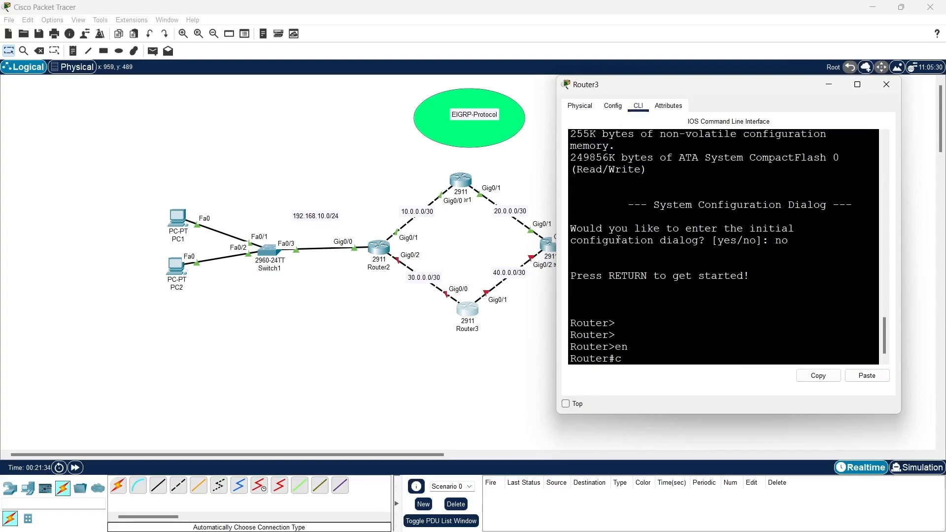
type("onf t")
key("Return")
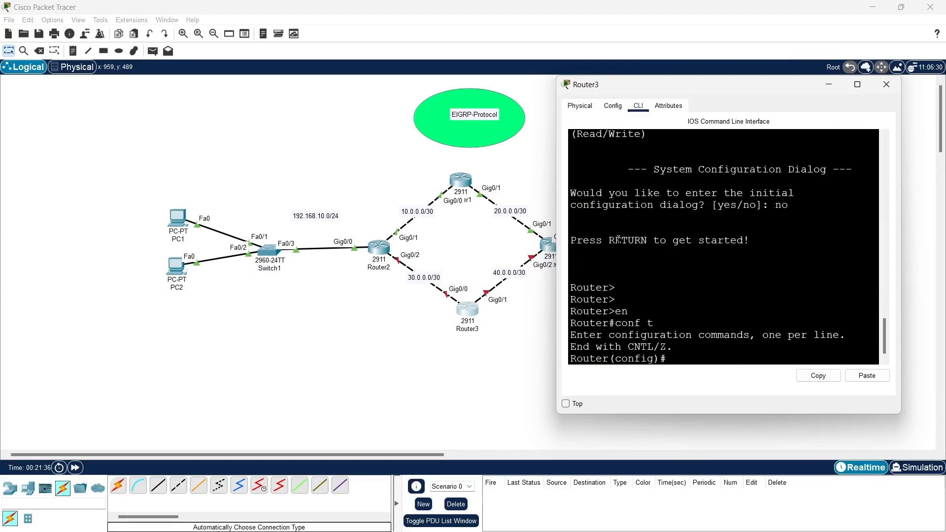
Set Router3's hostname to R3.
type("ho")
key("Tab")
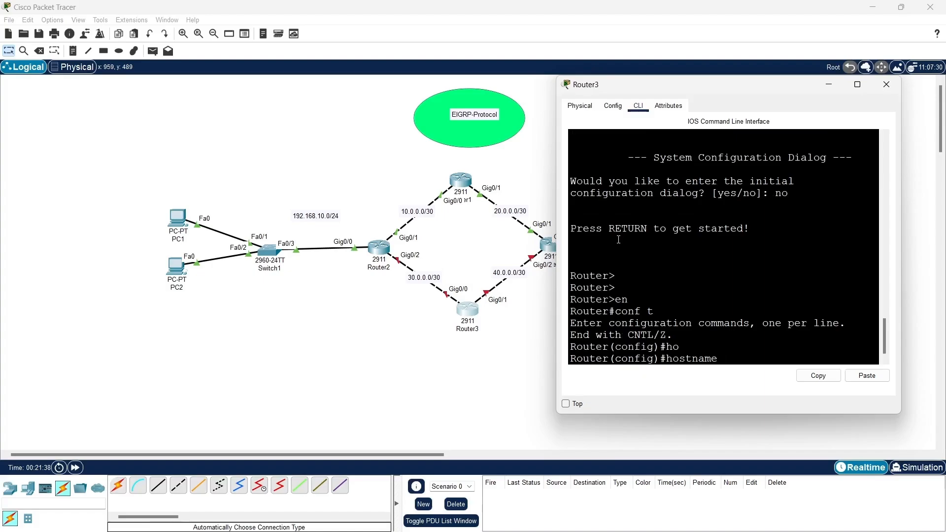
type("R")
type("3")
key("Return")
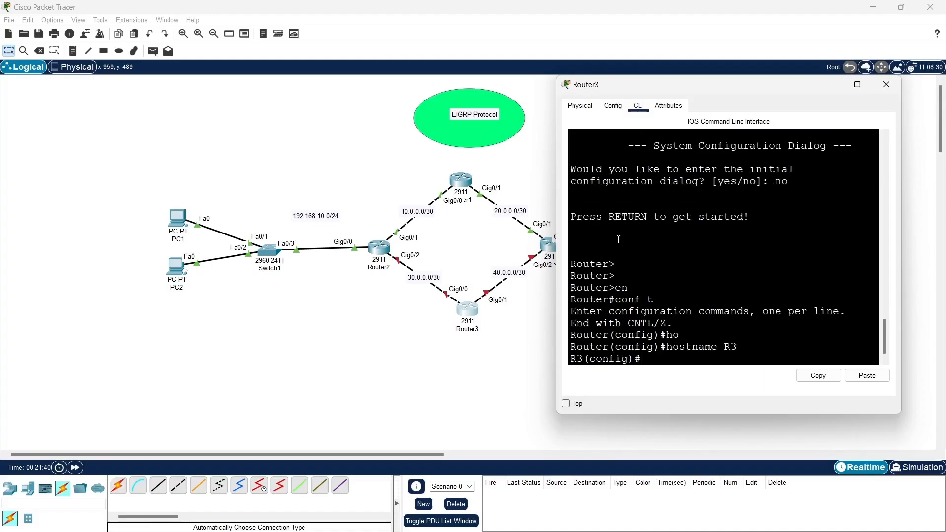
Disable DNS lookup on R3 with no ip domain-lookup.
type("no ip domain-lo")
key("Tab")
key("Return")
key("Return")
key("Return")
Assign IP address 30.0.0.1 with mask 255.255.255.252 to R3's g0/0 interface.
type("ig)#i")
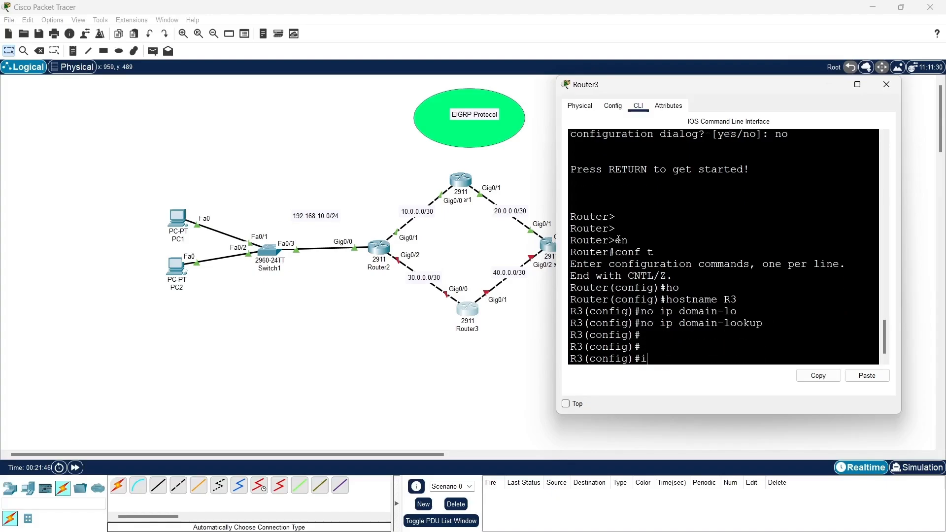
type("nt g")
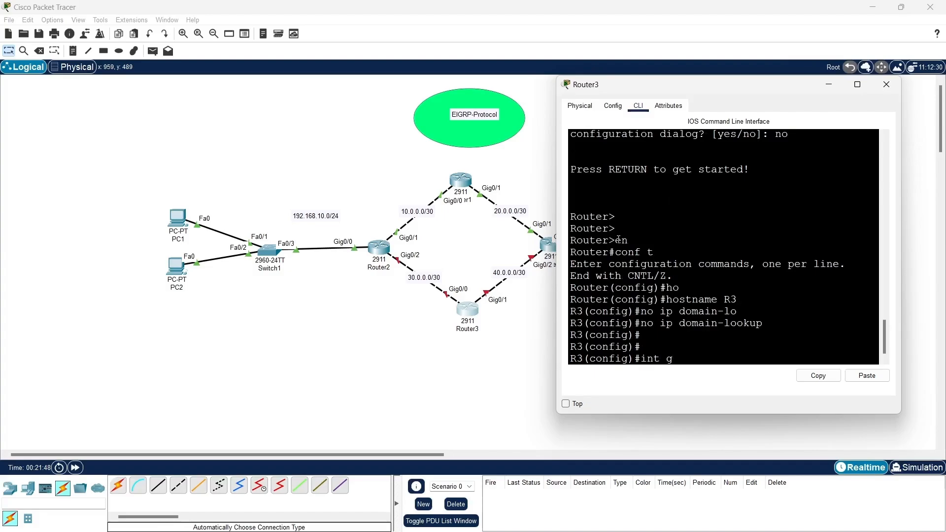
type("0/0")
key("Return")
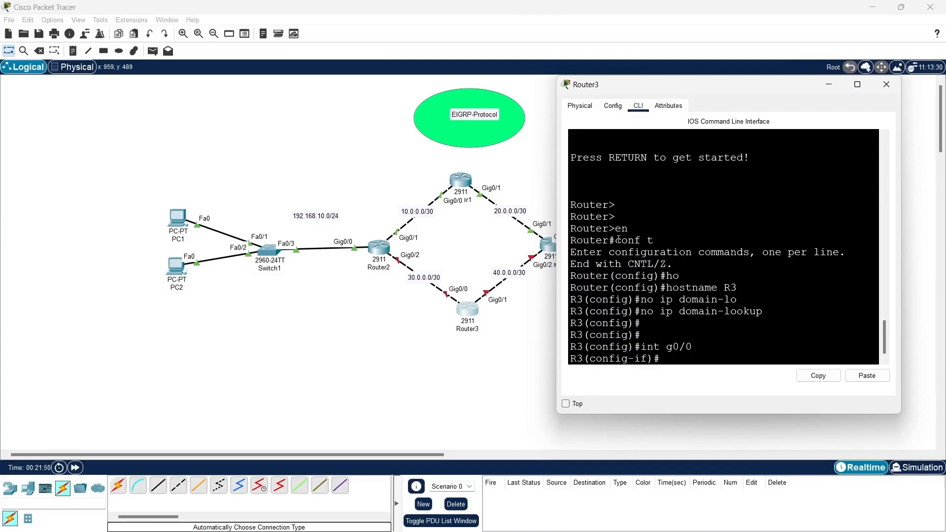
type("ip add ")
type("30.0.0")
type(".1v")
key("BackSpace")
key("BackSpace")
type("255")
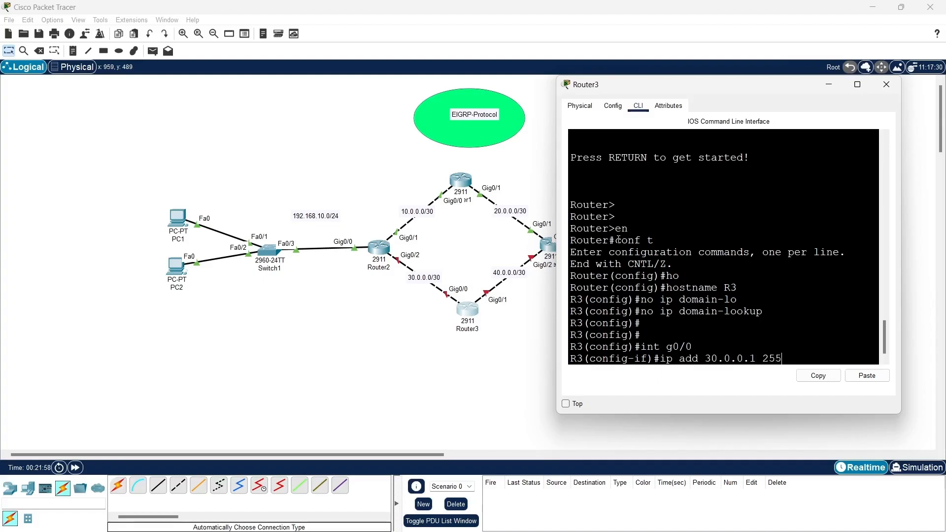
type(".255.255.252")
key("Return")
Enable R3's g0/0 interface with no shutdown.
type("no sh")
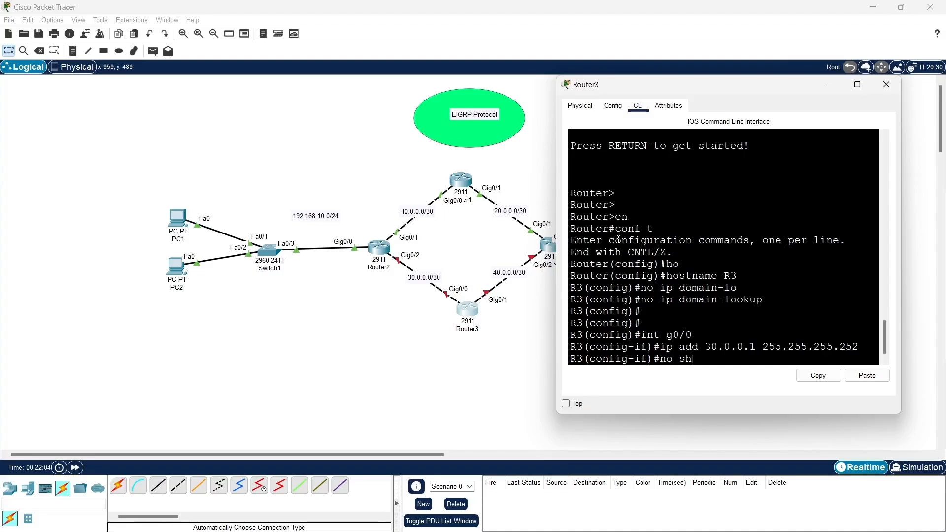
key("Tab")
key("Return")
key("Return")
Change R3's g0/0 address to 30.0.0.2 with mask 255.255.255.252 and return to global configuration mode.
key("Up")
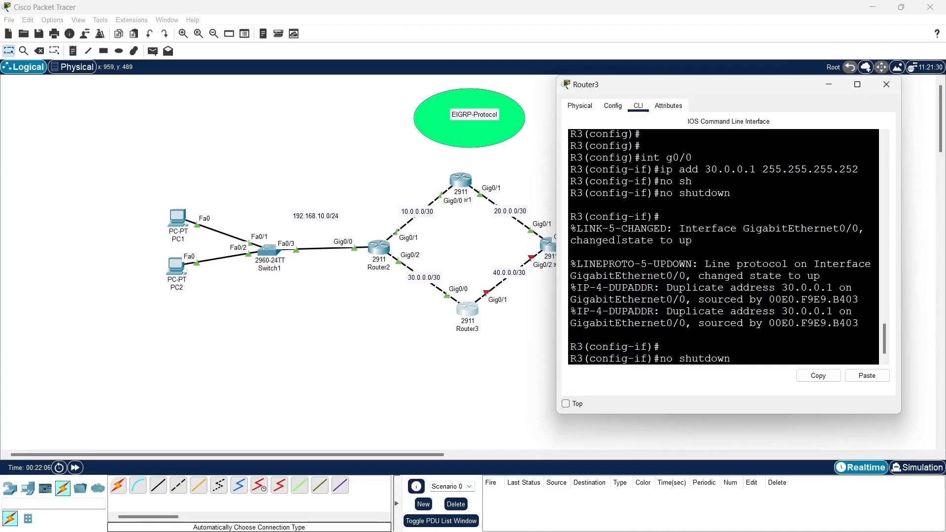
key("Up")
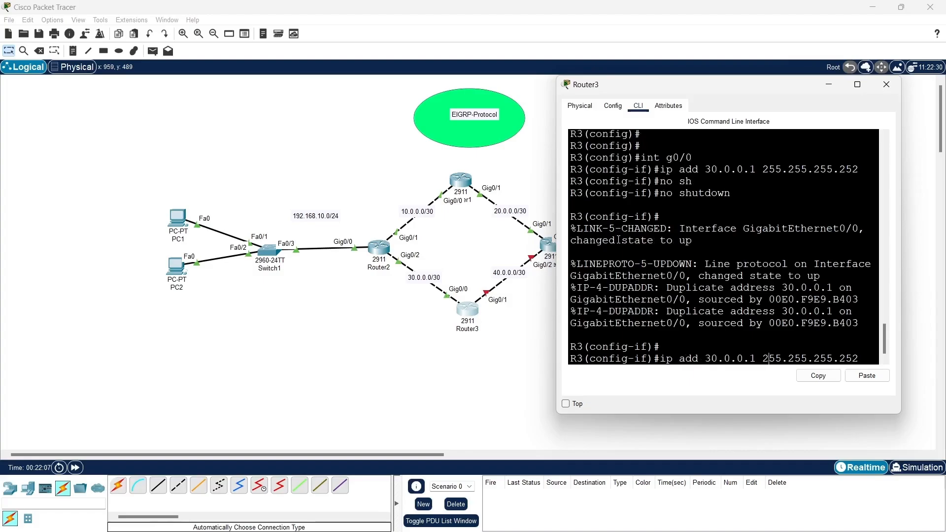
key("Left")
key("Left")
key("Left")
key("Left")
key("Left")
key("Left")
key("Left")
key("Left")
key("Left")
key("Left")
key("Left")
key("Left")
key("Left")
key("Left")
key("Left")
key("Left")
key("BackSpace")
type("2")
key("Return")
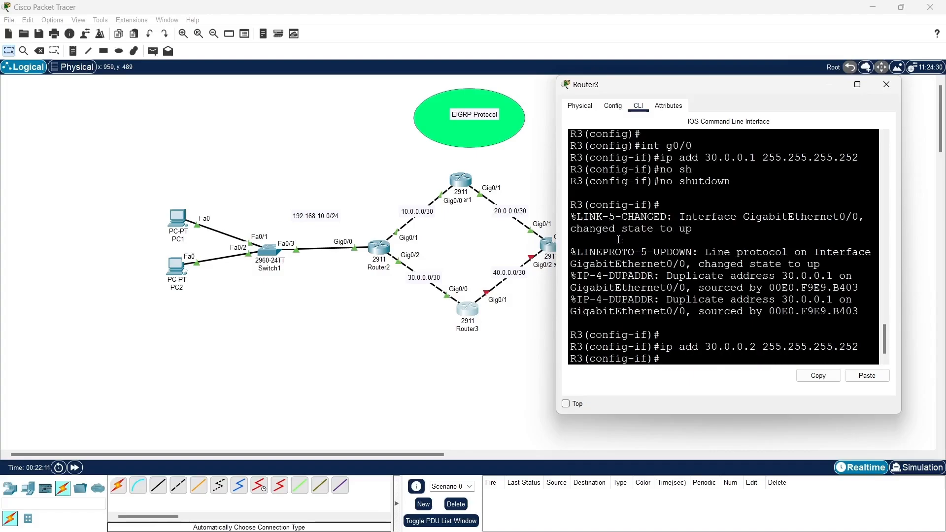
key("Return")
key("Return")
type("ex")
key("Return")
key("Return")
key("Return")
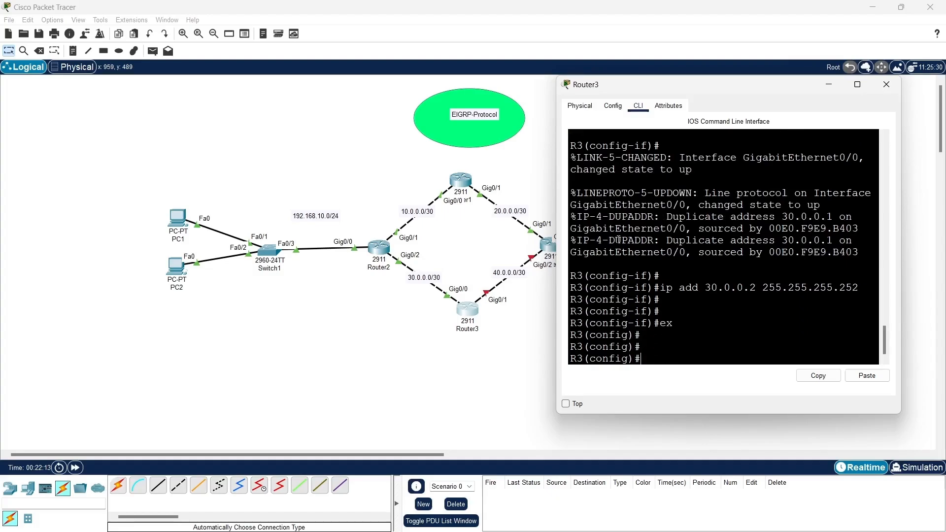
key("Return")
Assign IP address 40.0.0.2 with mask 255.255.255.252 to R3's g0/1 interface.
type("int g")
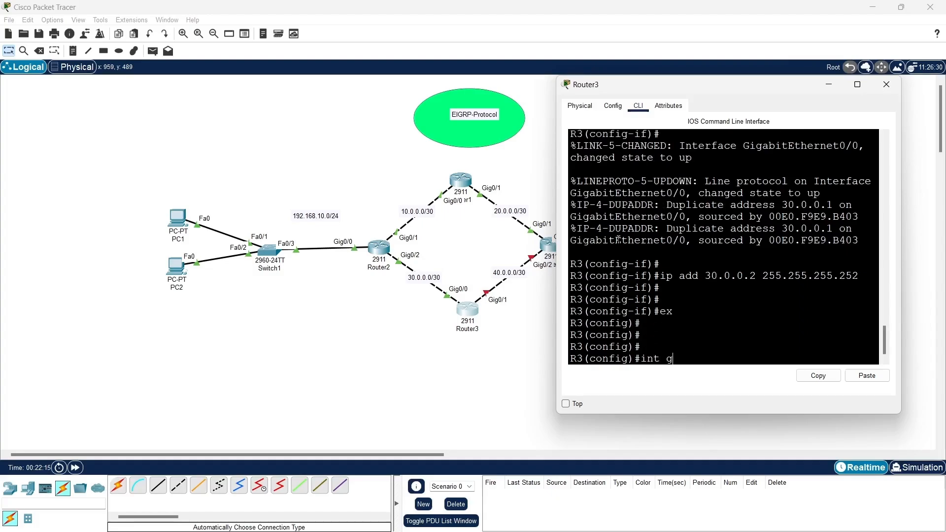
type("0/")
type("1")
key("Return")
type("ip add")
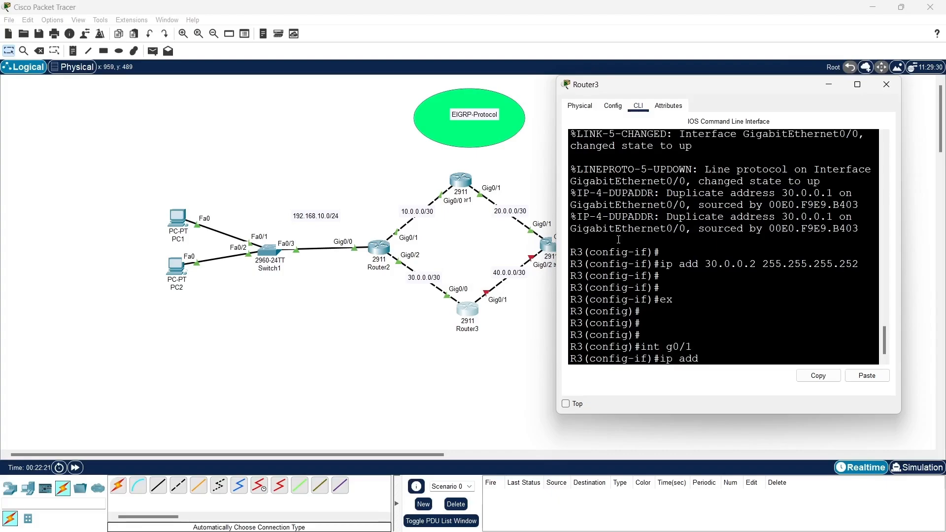
type(" 40.0.0.2 255.255.255.252")
key("Return")
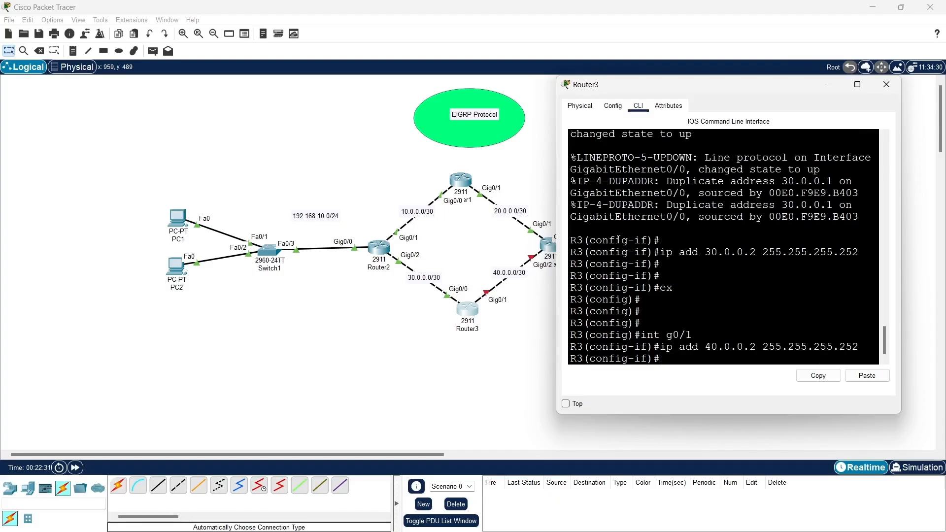
Enable R3's g0/1 interface with no shutdown, return to global configuration mode, and minimize the router window.
type("no sh")
key("Tab")
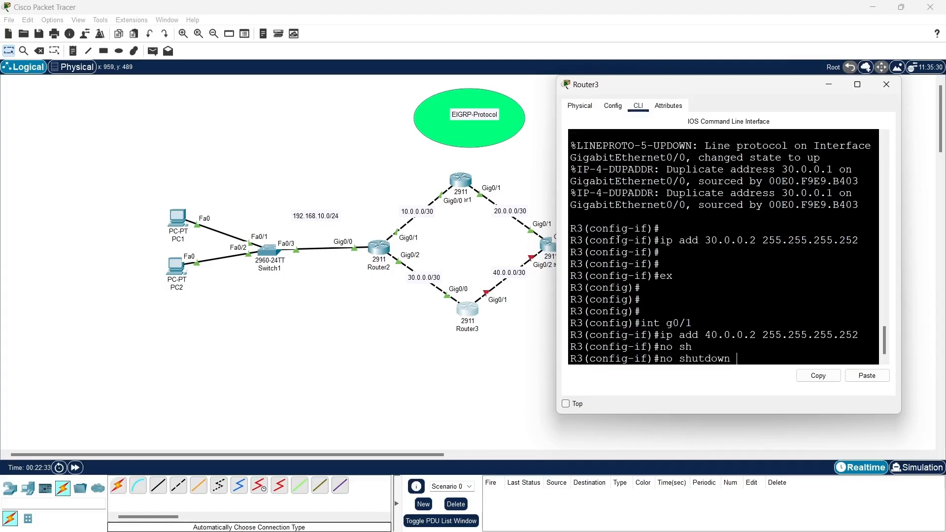
key("Return")
key("Return")
key("Return")
key("Return")
key("Return")
type("ex")
key("Return")
key("Return")
key("Return")
key("Return")
key("Return")
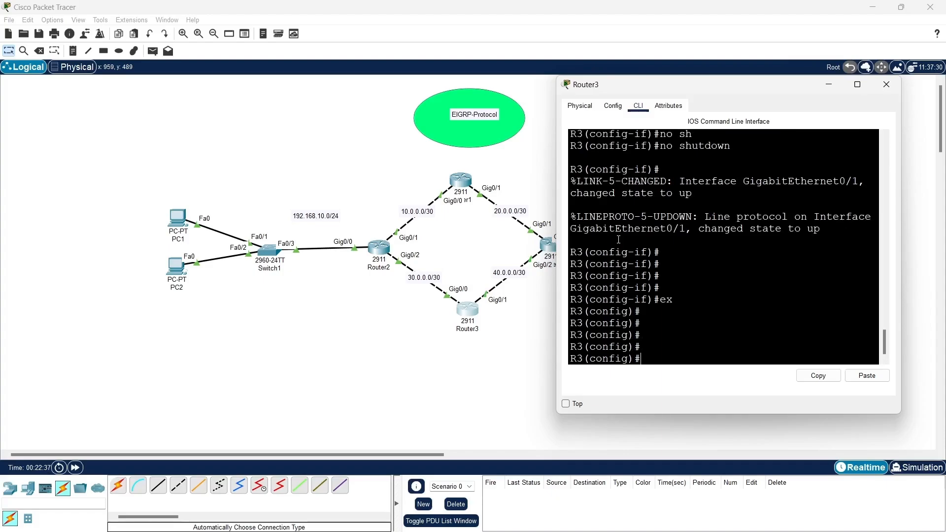
left_click(830, 84)
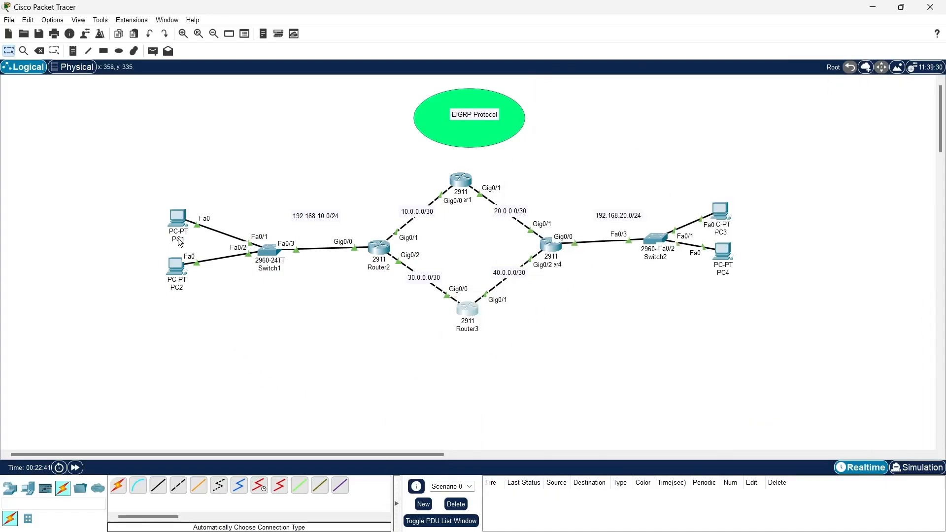
Ping the gateway 192.168.10.1 from PC1's command prompt and close the PC window.
left_click(177, 216)
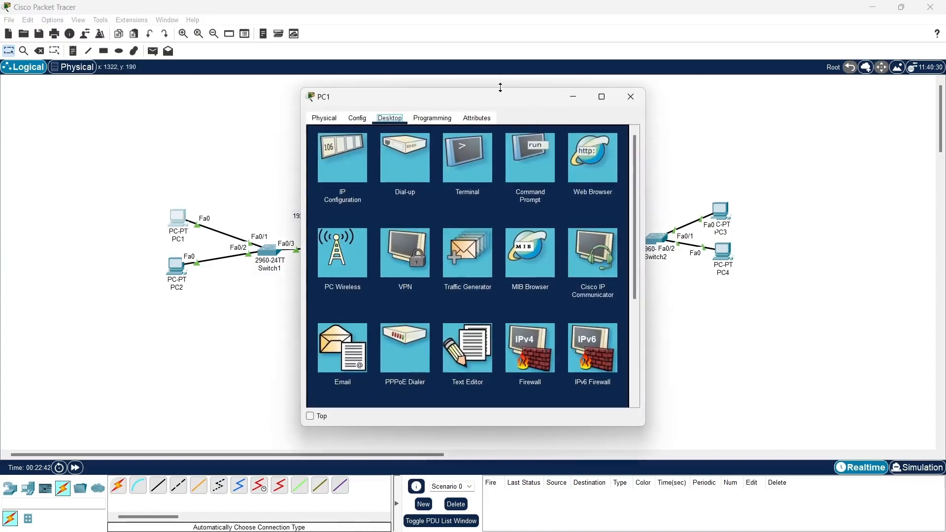
left_click_drag(511, 99, 710, 90)
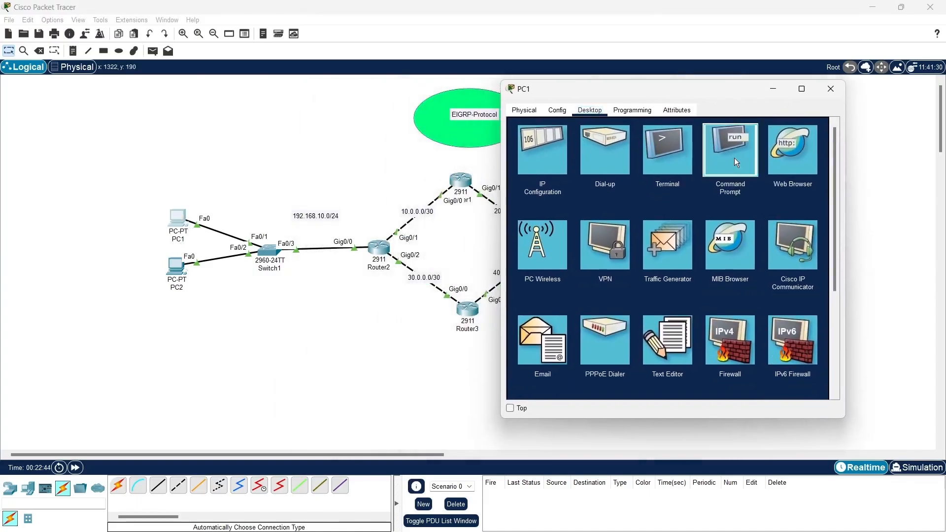
left_click(735, 158)
type("pin")
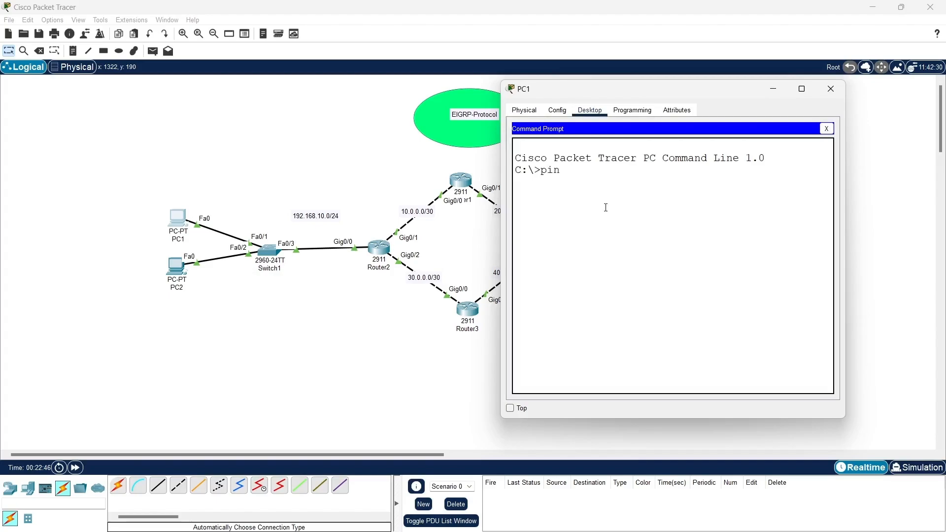
type("g 192.168.10.1")
key("Return")
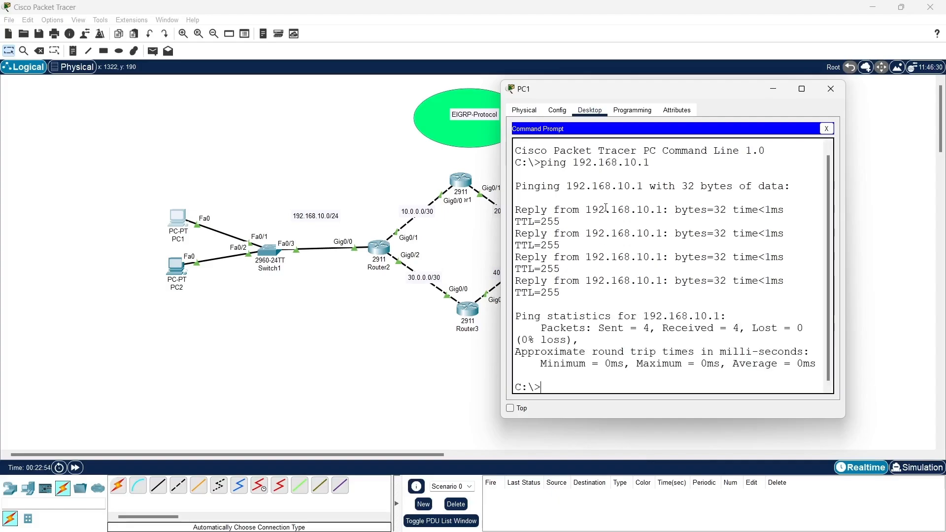
left_click(832, 95)
Ping the gateway 192.168.20.1 from PC3's command prompt.
left_click(723, 209)
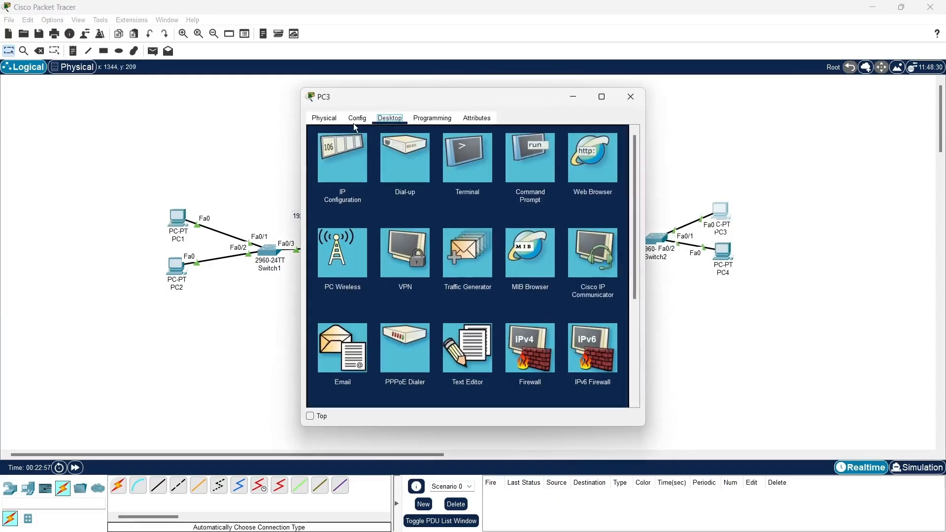
left_click_drag(420, 92, 643, 88)
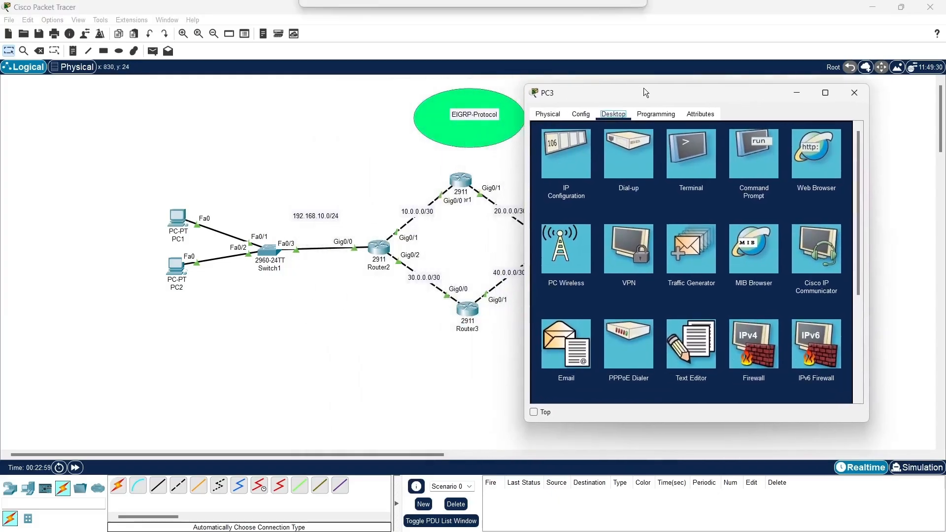
left_click(752, 163)
type("p")
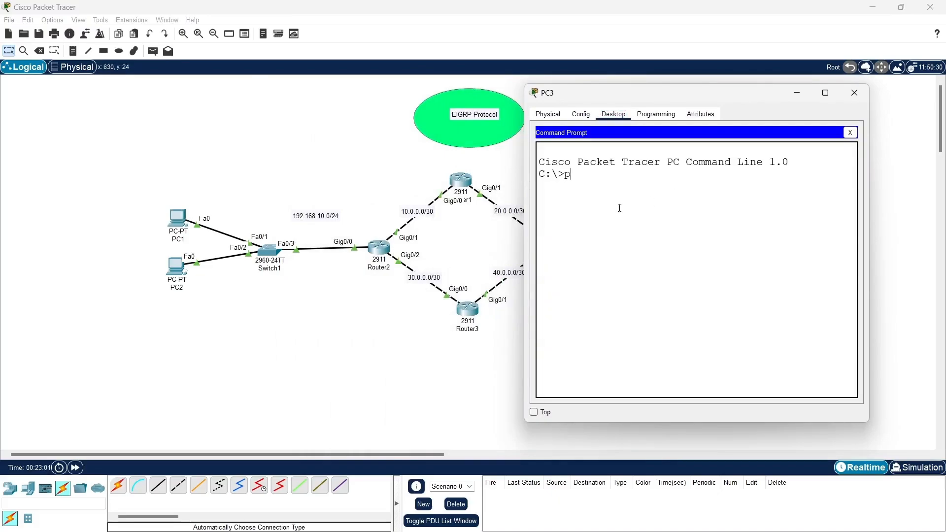
type("ing 192.168.20")
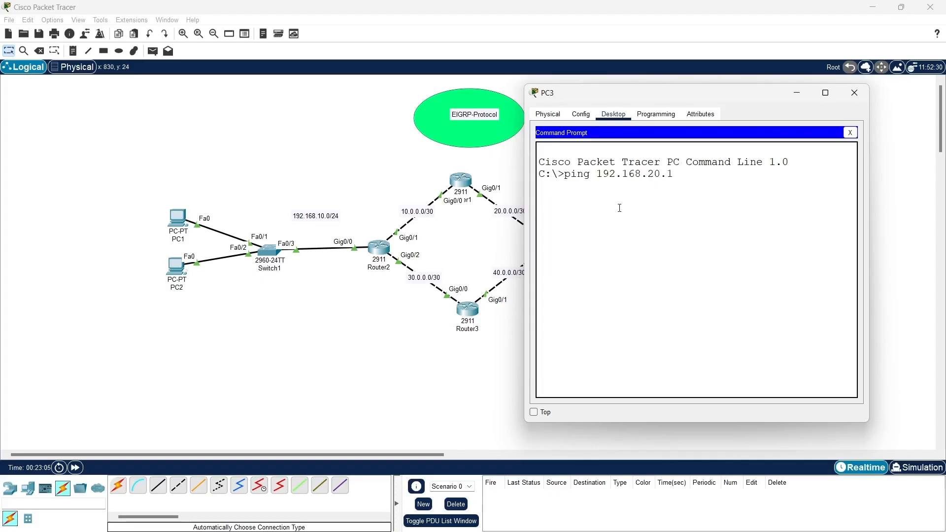
type(".1")
key("Return")
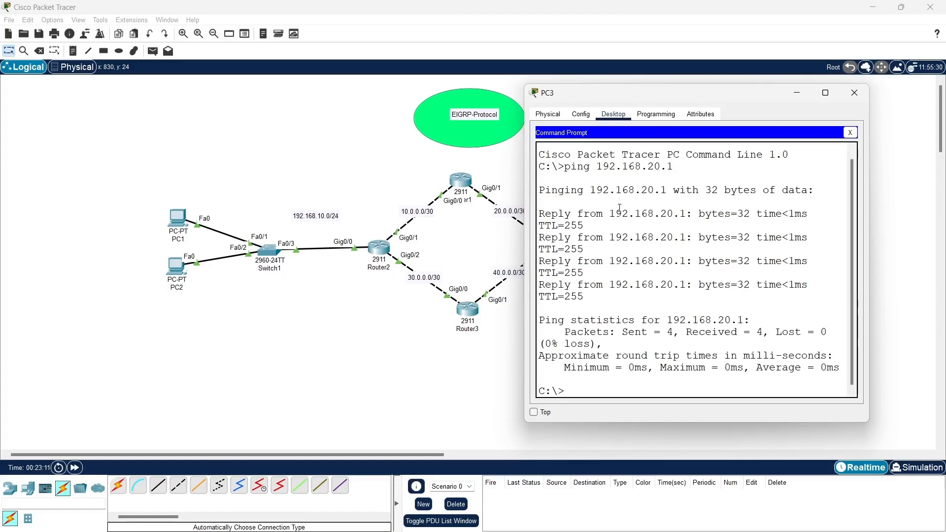
Ping 192.168.10.10 on the remote LAN from PC3 and minimize the PC window.
type("ping 192")
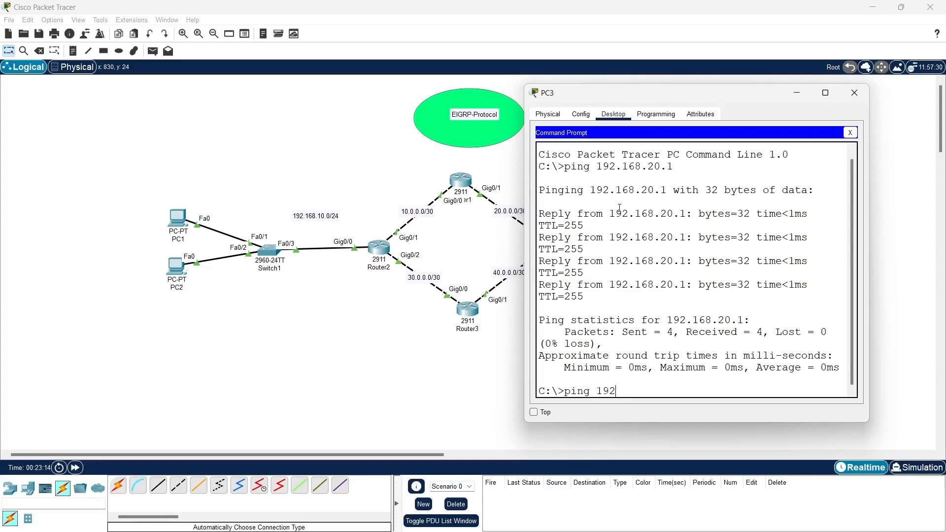
type(".168.10.10")
key("Return")
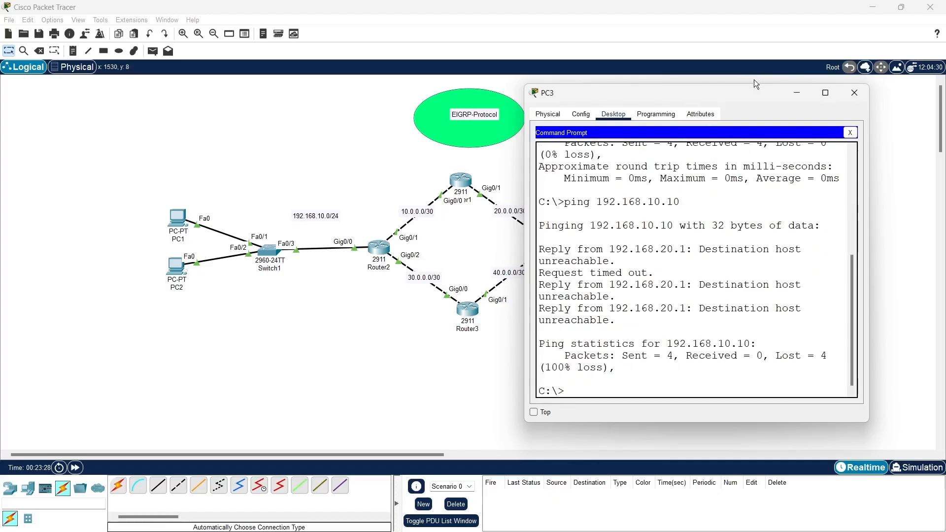
left_click(795, 94)
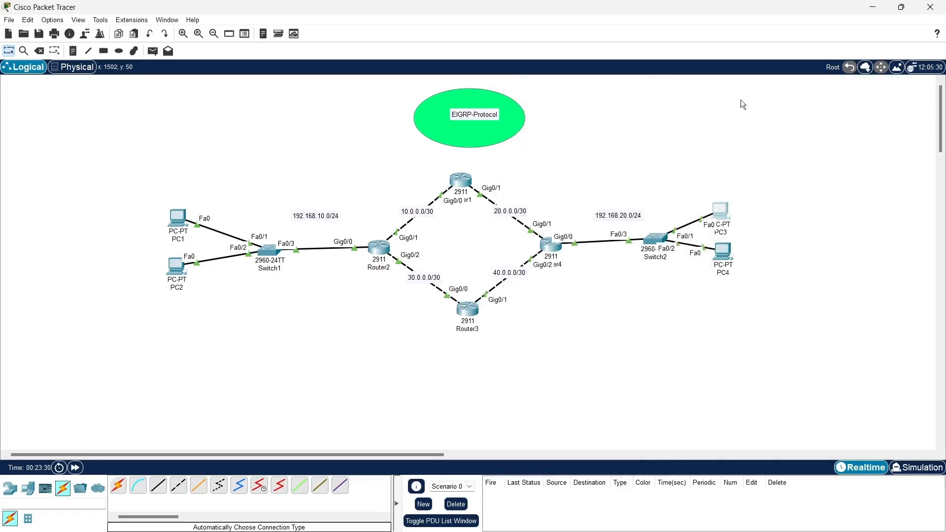
Start the EIGRP routing process with autonomous system number 50 on Router2.
left_click(378, 249)
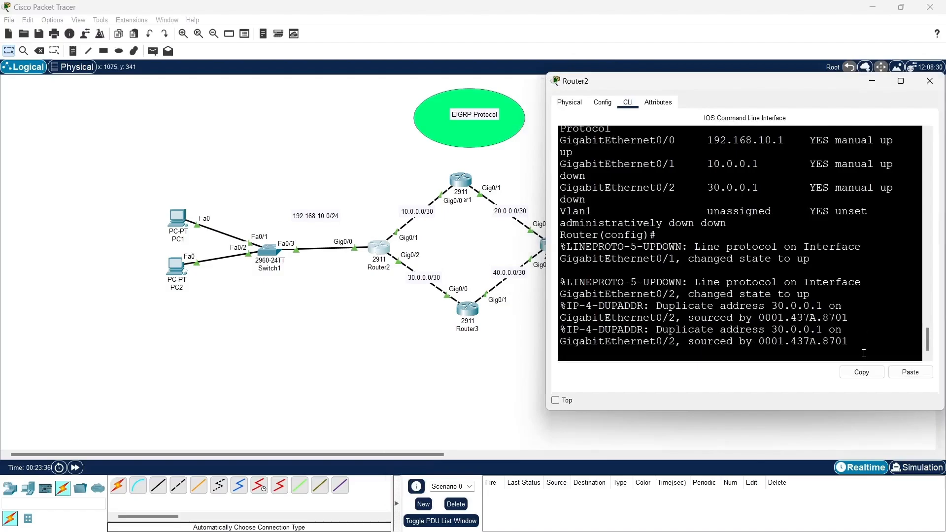
key("Return")
key("Return")
key("Return")
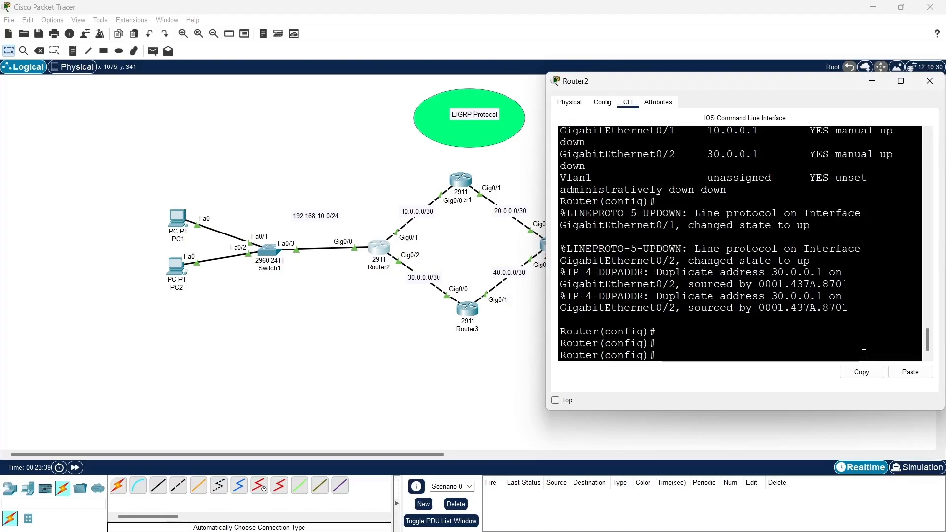
type("ro")
key("Tab")
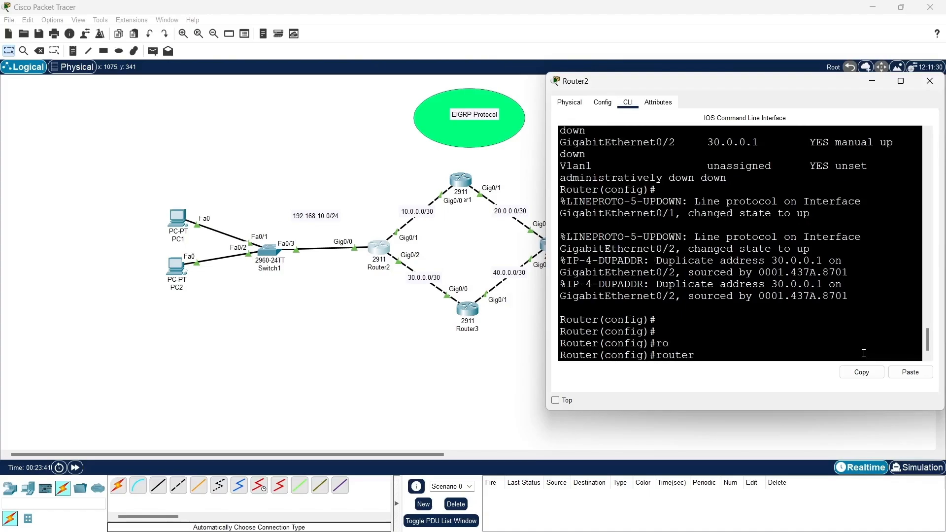
type("e")
key("Tab")
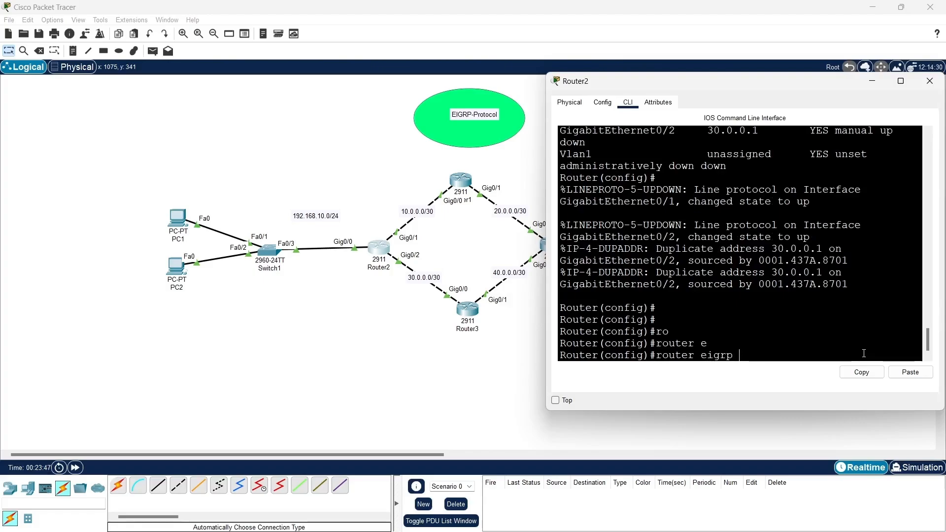
type("50")
key("Return")
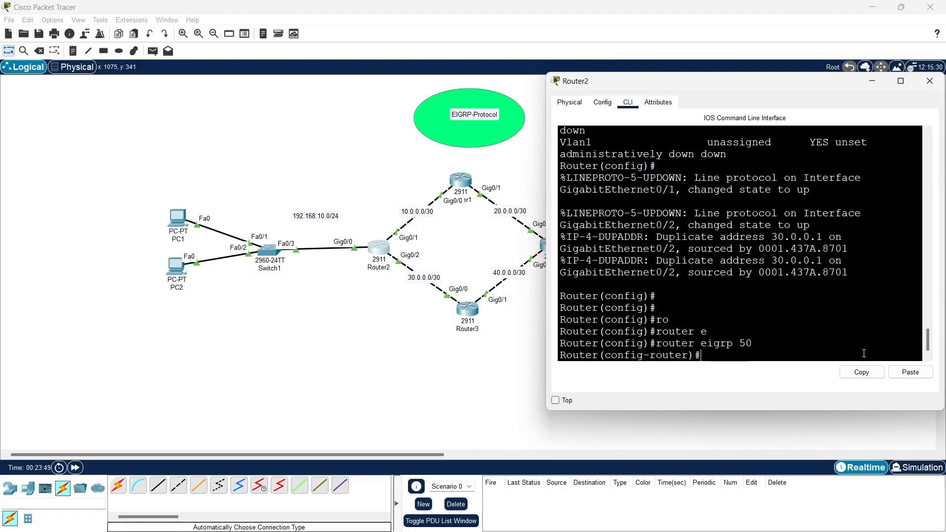
Advertise network 192.168.10.0 with wildcard mask 0.0.0.255 in Router2's EIGRP process.
type("net")
key("Tab")
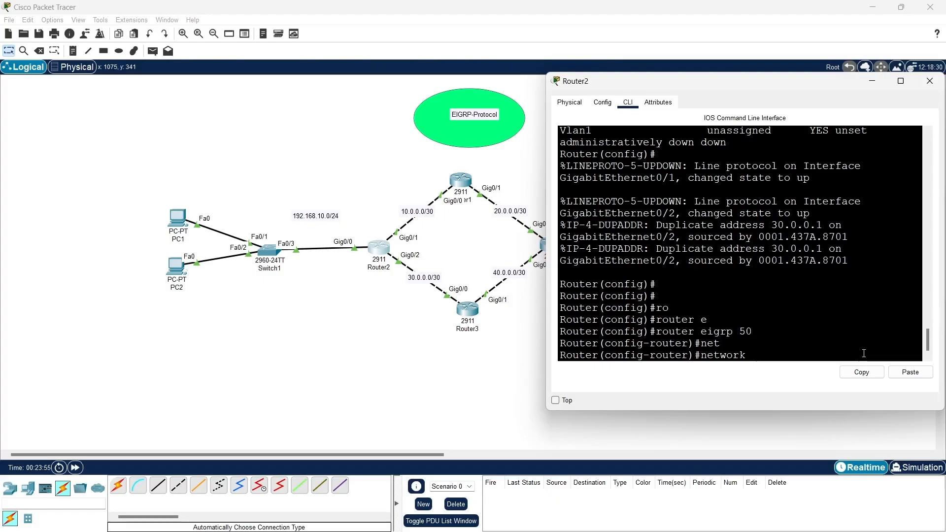
type("192.168.10.0")
type("0.0.0.255")
key("Return")
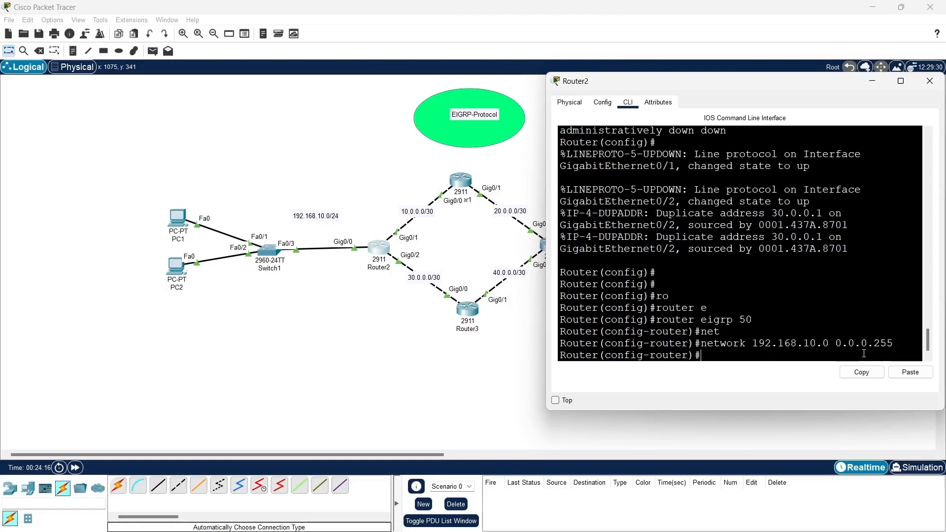
Advertise network 10.0.0.0 with wildcard mask 0.0.0.3 in Router2's EIGRP process.
type("net")
key("Tab")
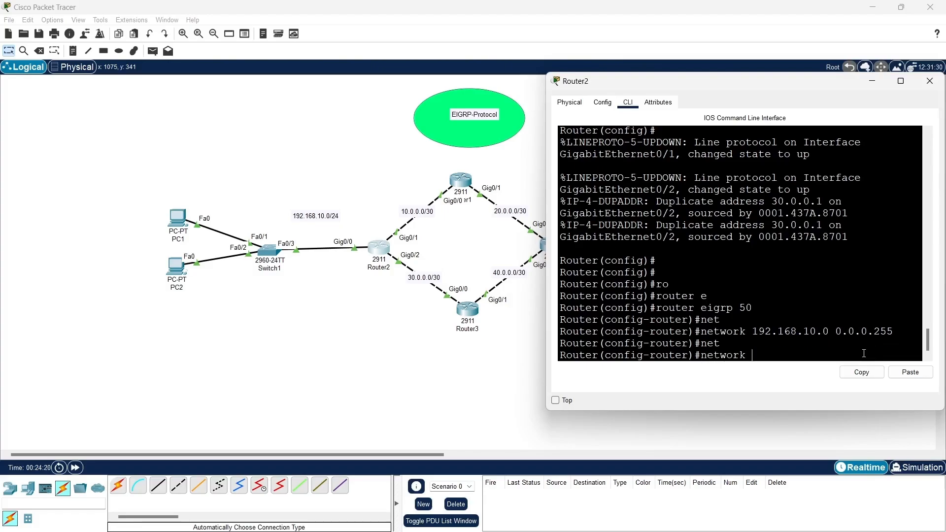
type("10.0.0.0 0.0.0.3")
key("Return")
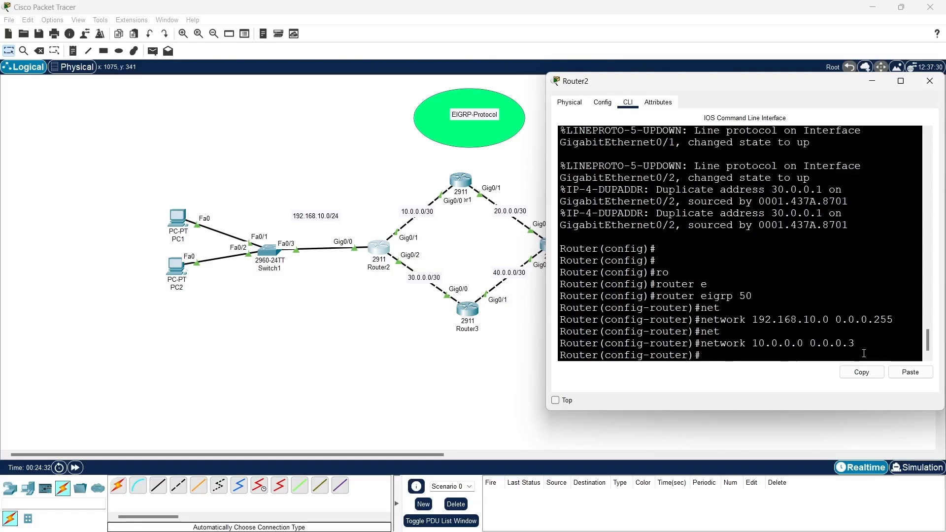
Reuse the last network command to advertise 30.0.0.0 with wildcard mask 0.0.0.3 in Router2's EIGRP process.
key("Up")
key("Left")
key("Left")
key("Left")
key("Left")
key("Left")
key("Left")
key("Left")
key("Left")
key("Left")
key("Left")
key("Left")
key("Left")
key("Left")
key("Left")
key("Left")
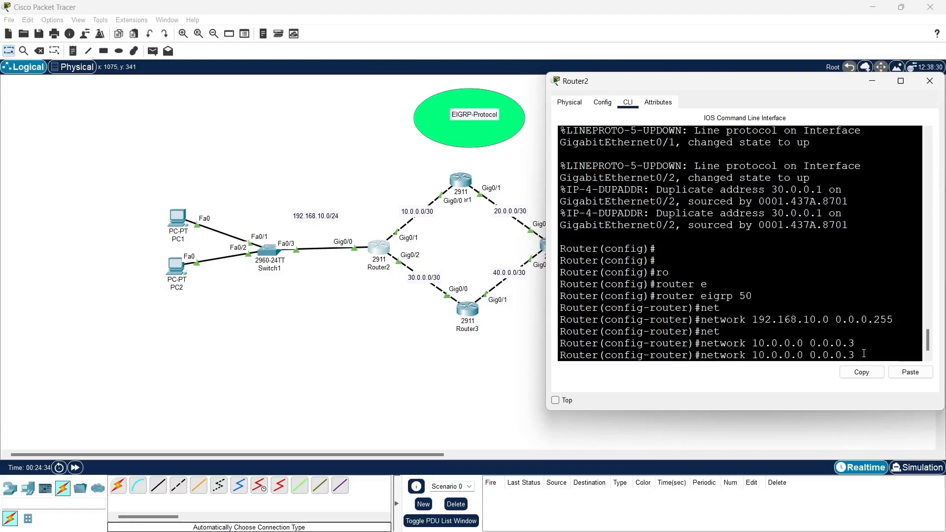
key("BackSpace")
type("3")
key("Return")
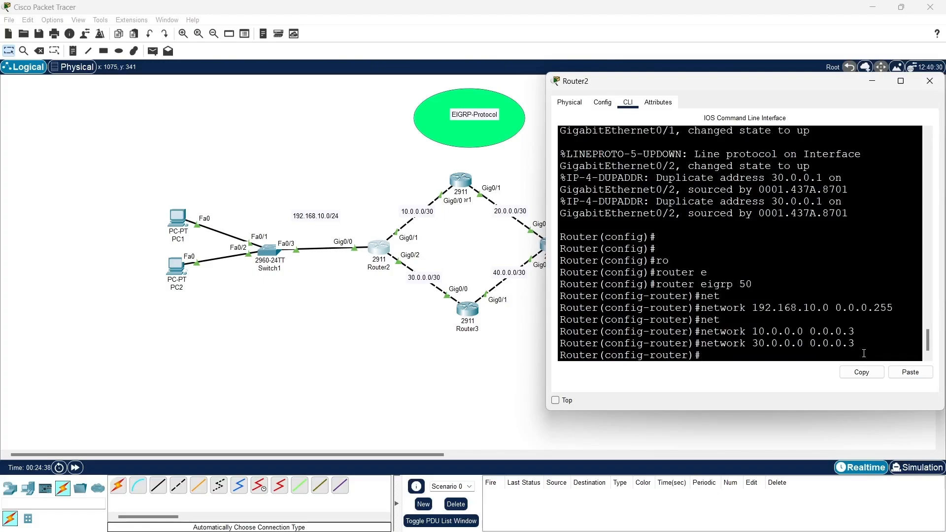
Save Router2's configuration with do wr, exit to global configuration mode and minimize the router window.
type("do wr")
key("Return")
key("Return")
key("Return")
type("ex")
key("Return")
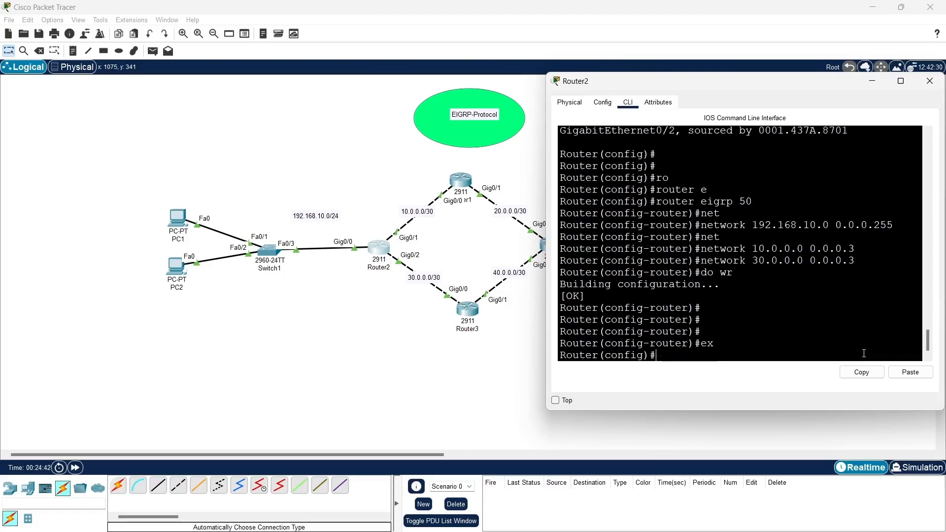
key("Return")
key("Return")
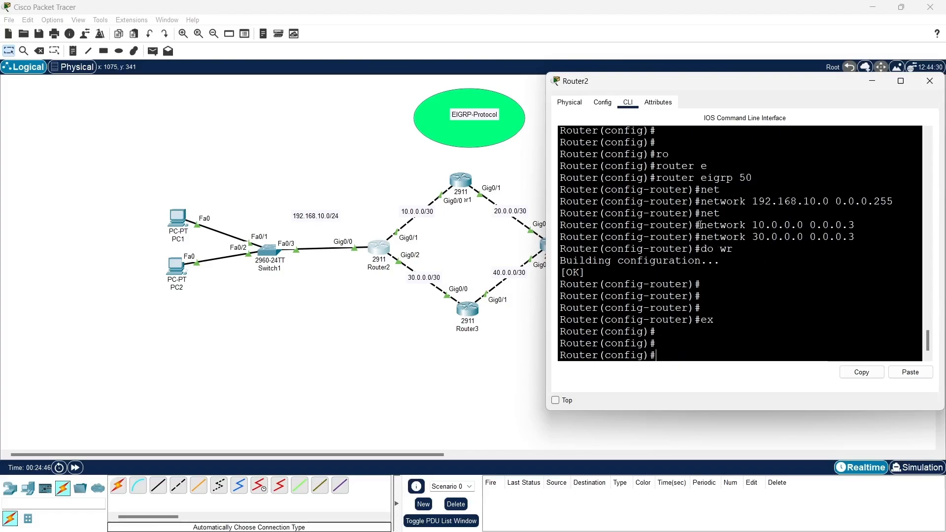
left_click(873, 81)
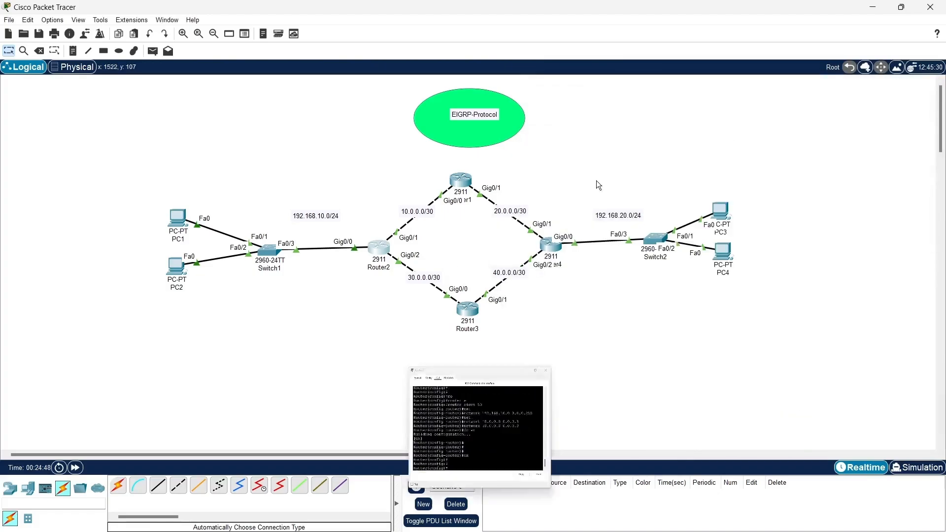
Start the EIGRP routing process with autonomous system number 50 on Router1.
left_click(461, 179)
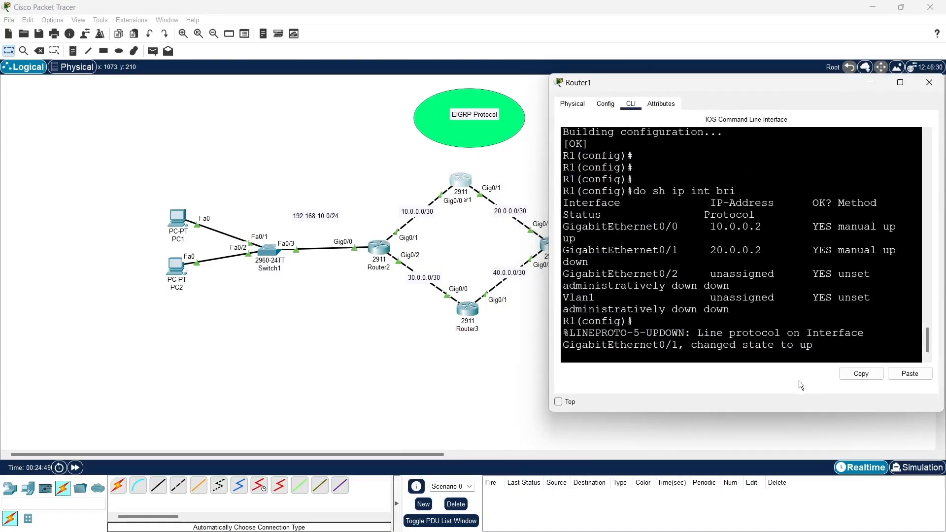
key("Return")
key("Return")
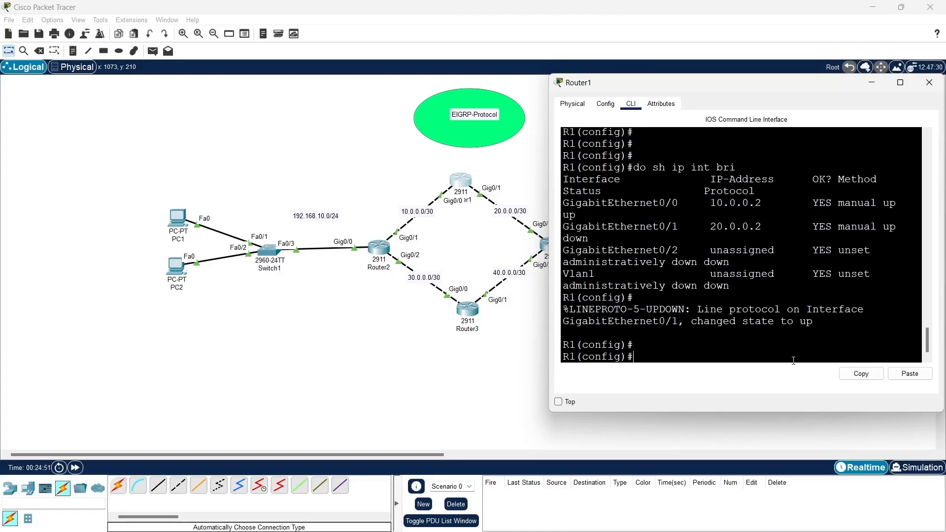
type("ro")
key("Tab")
type("ei")
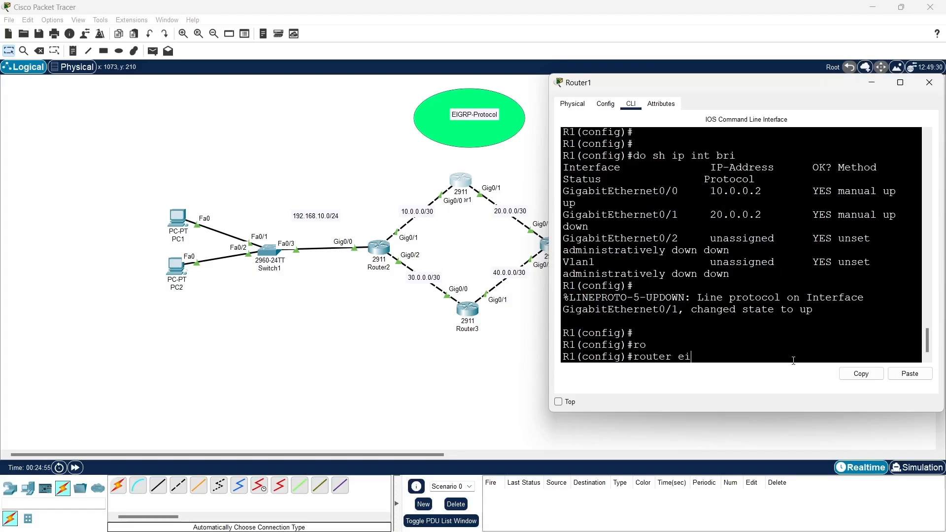
key("Tab")
type("50")
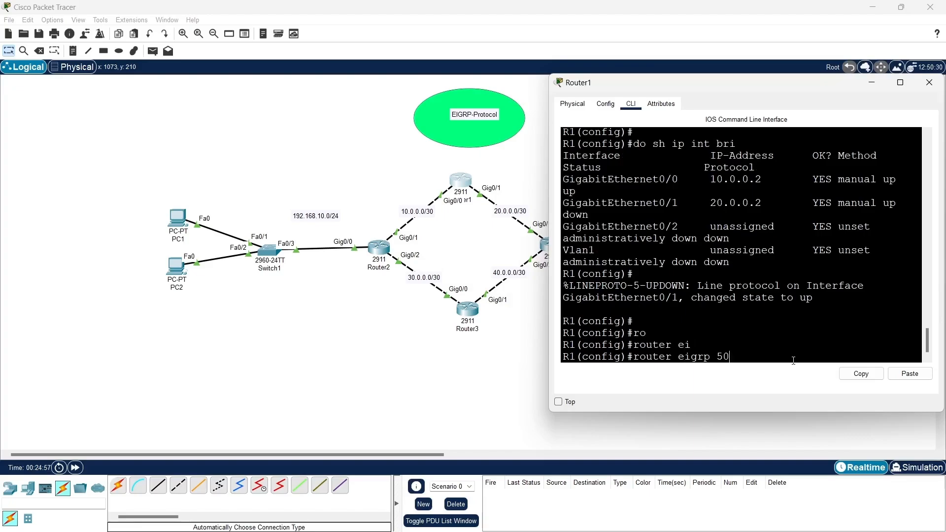
key("Return")
Advertise network 10.0.0.0 with wildcard mask 0.0.0.3 in R1's EIGRP process.
type("net")
key("Tab")
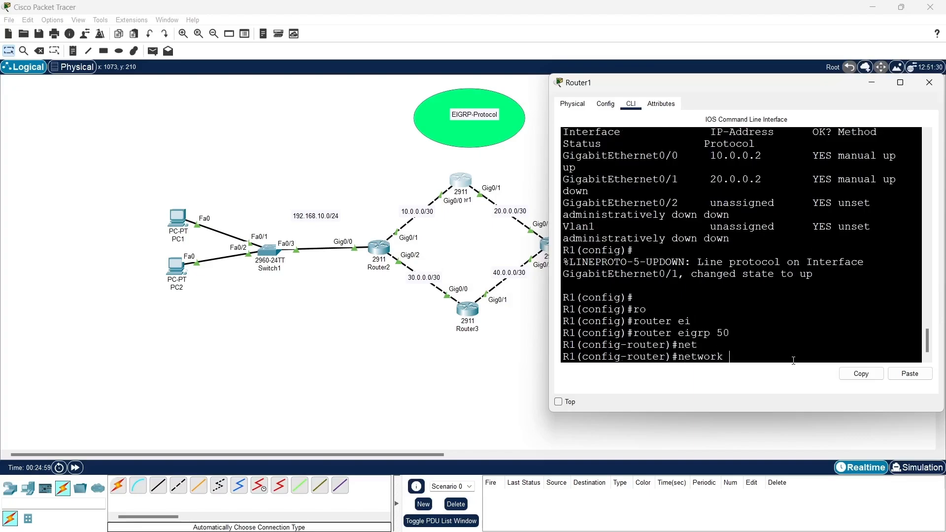
type("10.0.0.0 0.0.0.3")
key("Return")
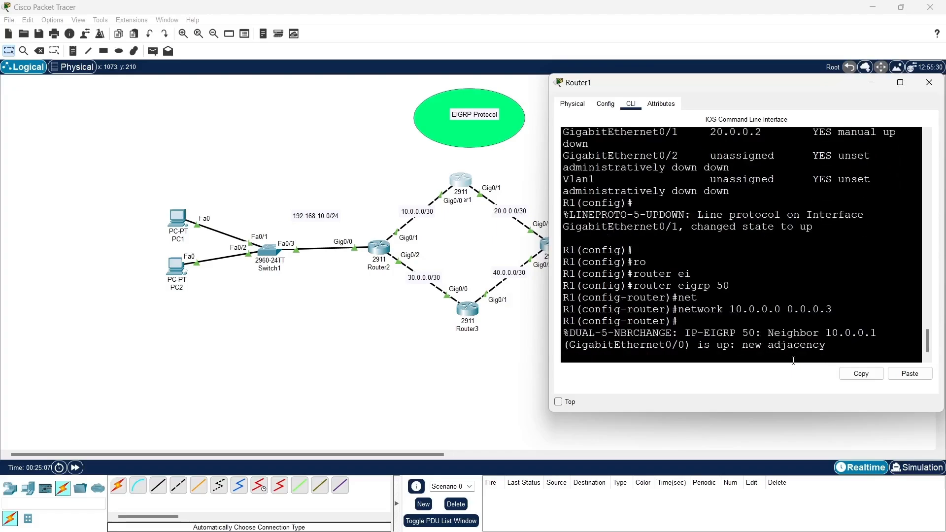
key("Return")
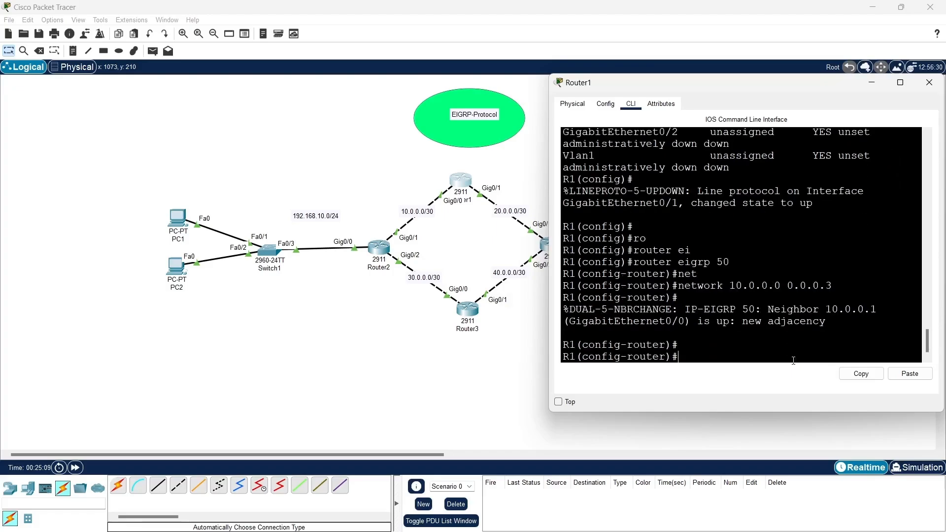
Reuse the last network command to advertise 20.0.0.0 with wildcard mask 0.0.0.3 in R1's EIGRP process.
key("Up")
key("Left")
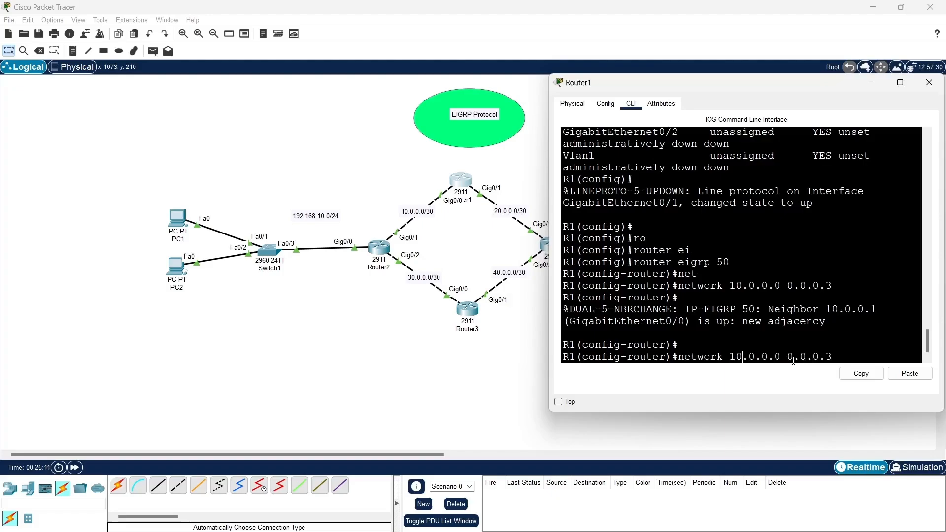
key("BackSpace")
type("2")
key("Return")
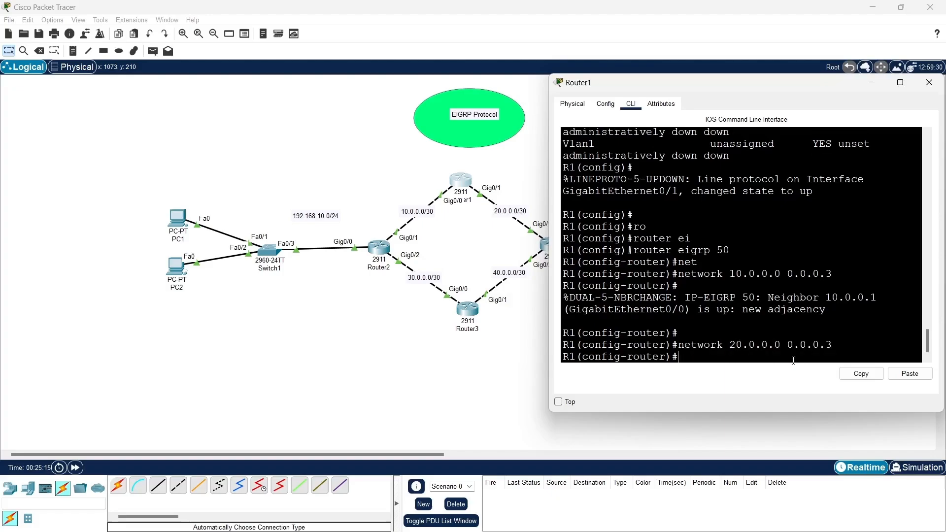
Exit to global configuration mode on R1, save the configuration with do wr and minimize the router window.
type("ex")
key("Return")
key("Return")
key("Return")
type("do")
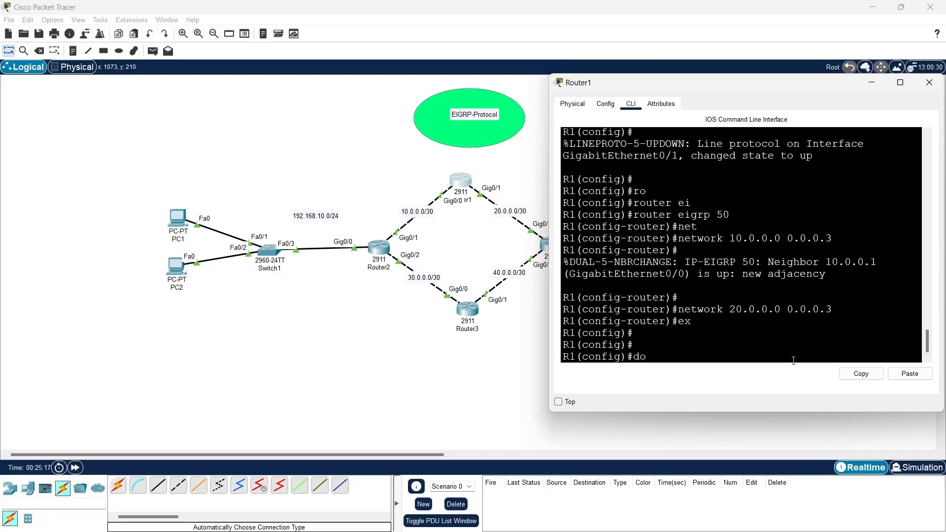
type(" wr")
key("Return")
key("Return")
key("Return")
key("Return")
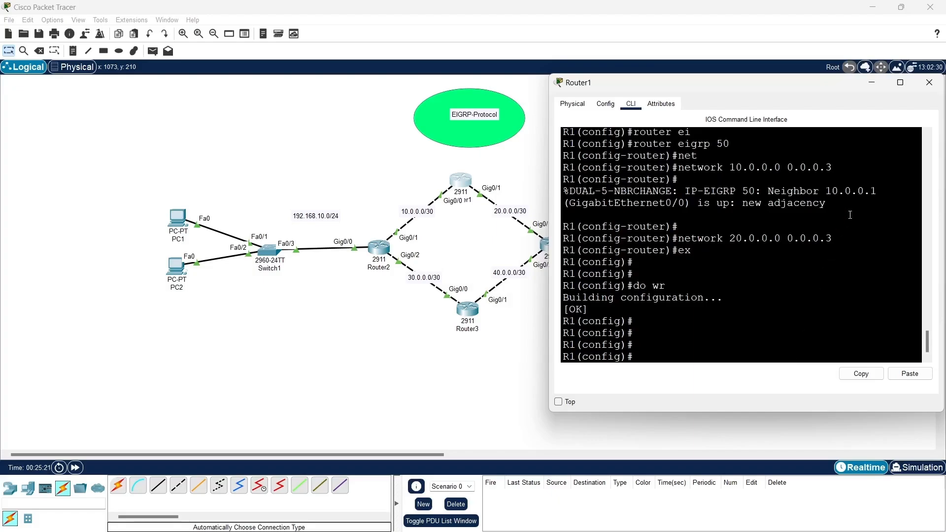
left_click(872, 81)
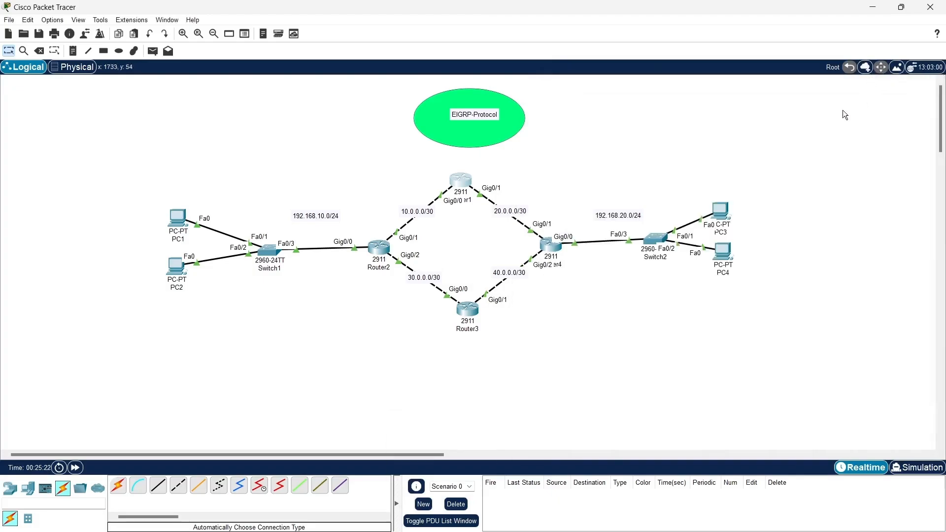
Start the EIGRP routing process with autonomous system number 50 on Router4.
left_click(552, 247)
left_click(732, 327)
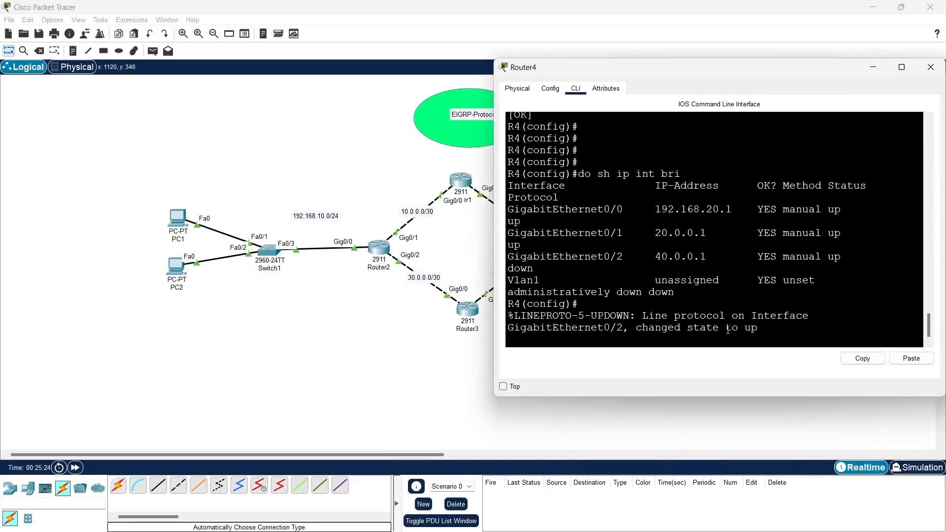
key("Return")
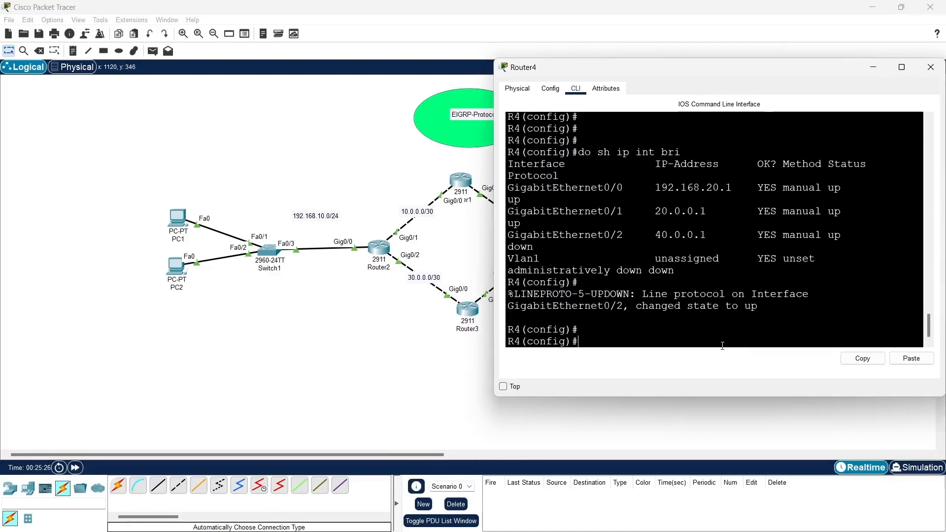
type("ro")
key("Tab")
type("e")
key("Tab")
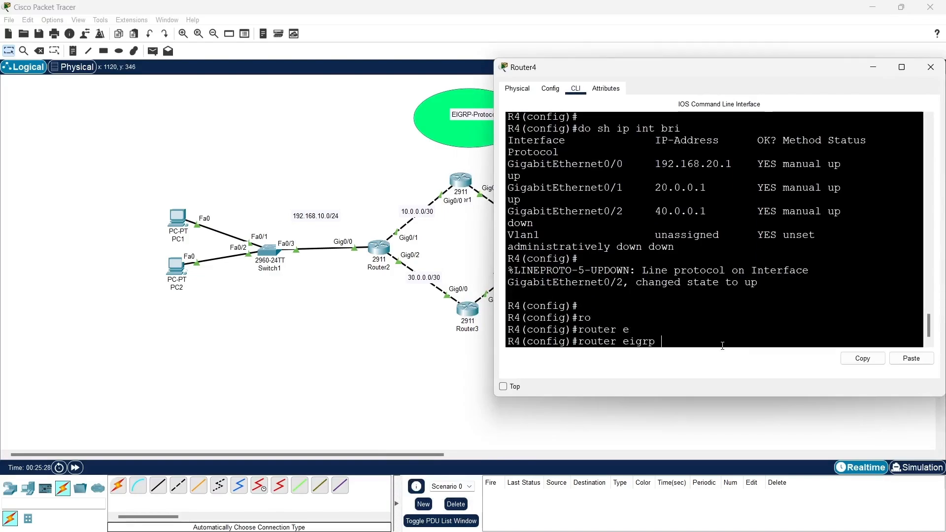
type("50")
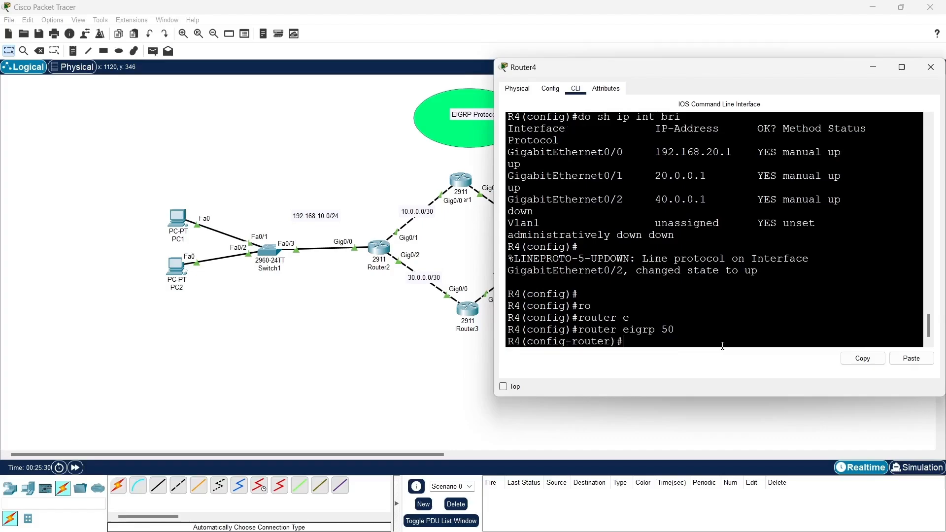
Try to advertise network 192.168.20.0 with wildcard mask 0.0.0.3 in R4's EIGRP process.
type("ne")
key("Tab")
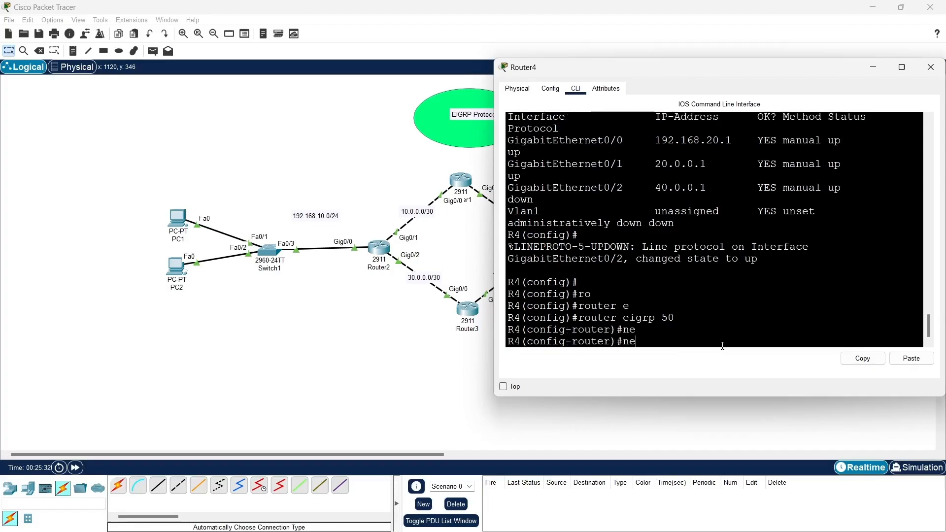
type("t")
key("Tab")
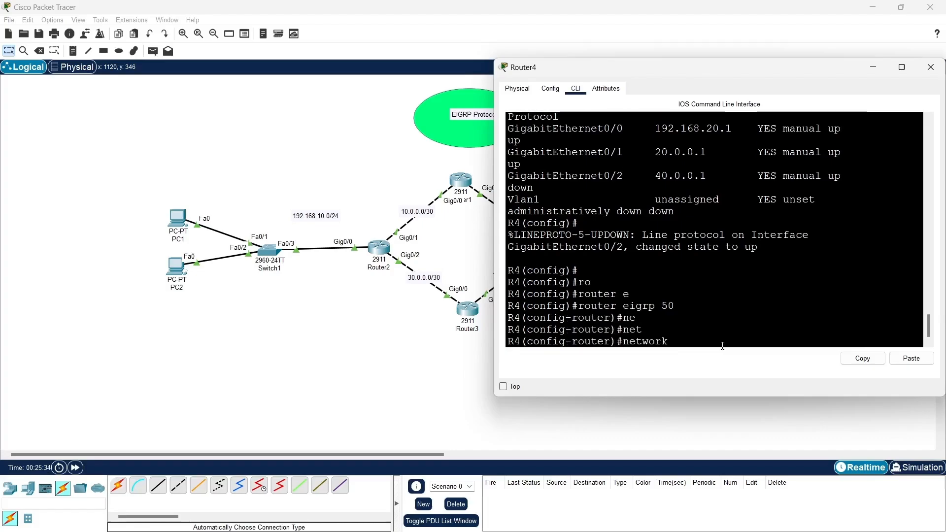
type("192.168")
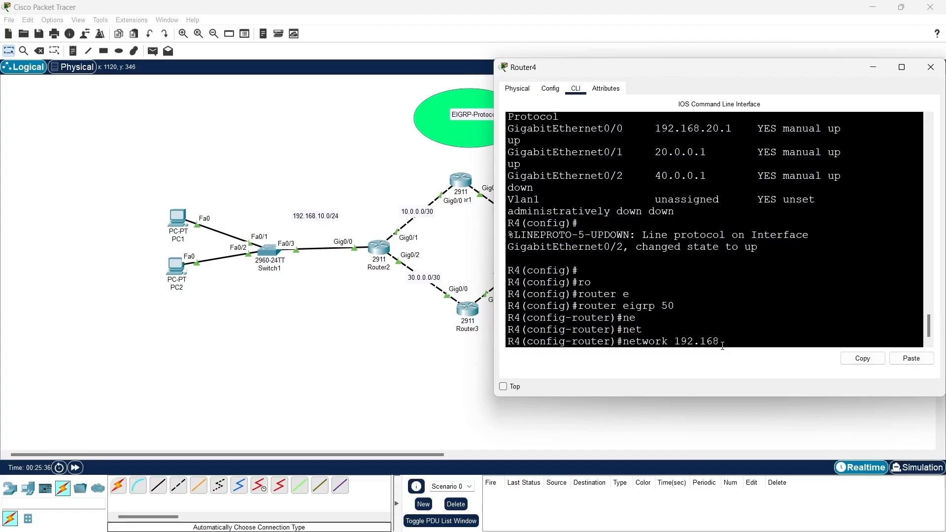
type(".20.0 0.0.0.3")
key("Return")
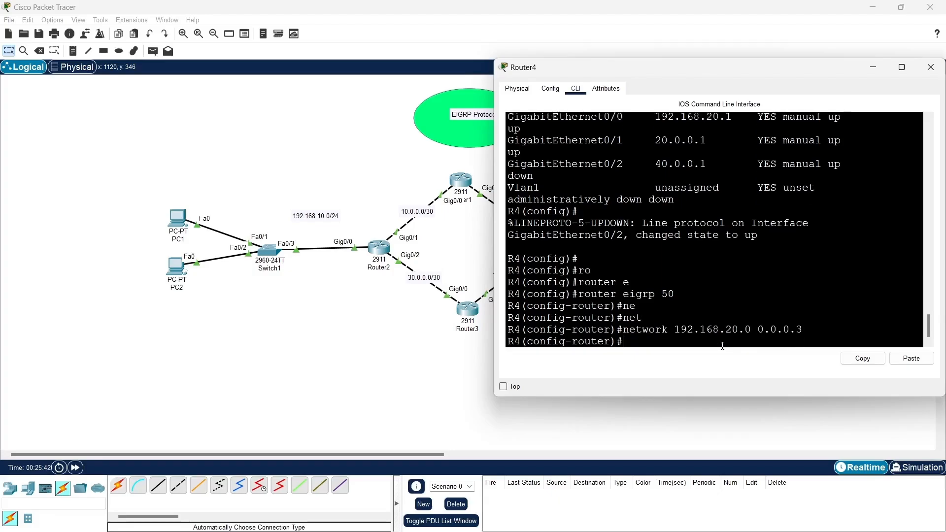
Remove the 192.168.20.0 network statement with wildcard mask 0.0.0.3 from R4's EIGRP process.
key("Up")
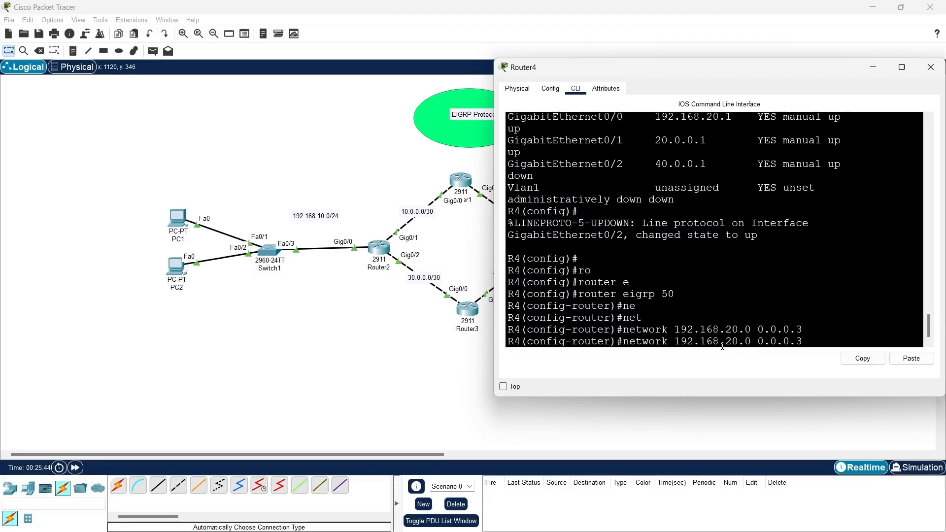
type("no")
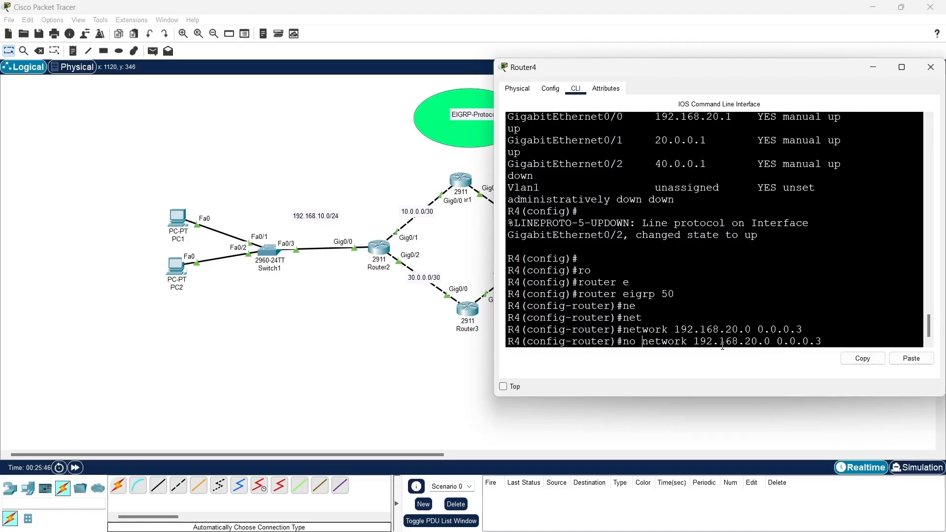
key("Return")
Reuse the last command to advertise network 192.168.20.0 with wildcard mask 0.0.0.255 in R4's EIGRP process.
key("Up")
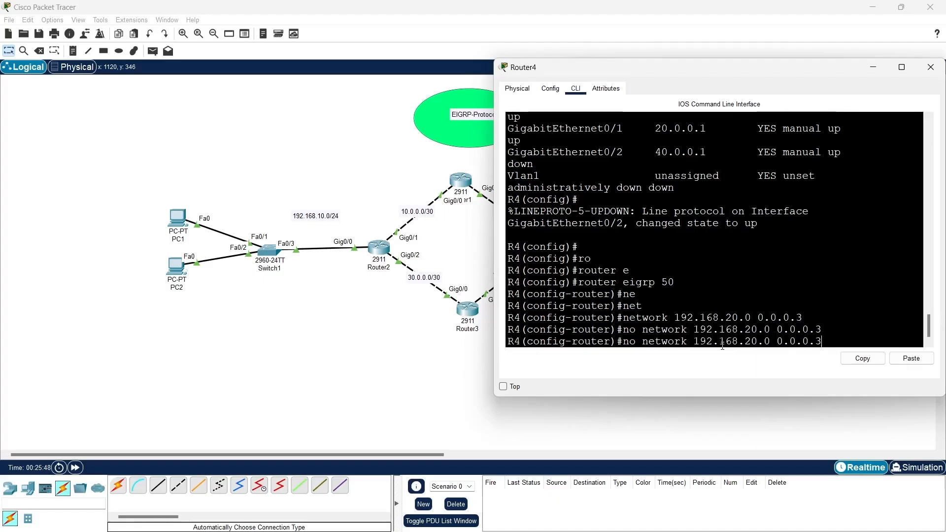
key("BackSpace")
type("255")
key("Home")
key("Delete")
key("Delete")
key("Delete")
key("Return")
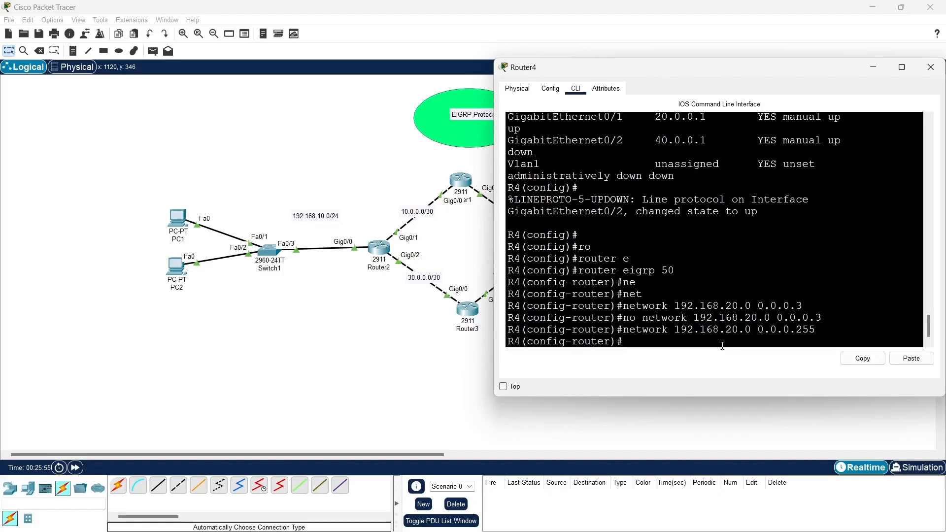
Advertise network 20.0.0.0 with wildcard mask 0.0.0.3 in R4's EIGRP process.
key("Up")
key("BackSpace")
key("BackSpace")
key("BackSpace")
key("BackSpace")
key("BackSpace")
key("BackSpace")
key("BackSpace")
key("BackSpace")
key("BackSpace")
key("BackSpace")
key("BackSpace")
key("BackSpace")
key("BackSpace")
key("BackSpace")
key("BackSpace")
key("BackSpace")
key("BackSpace")
key("BackSpace")
key("BackSpace")
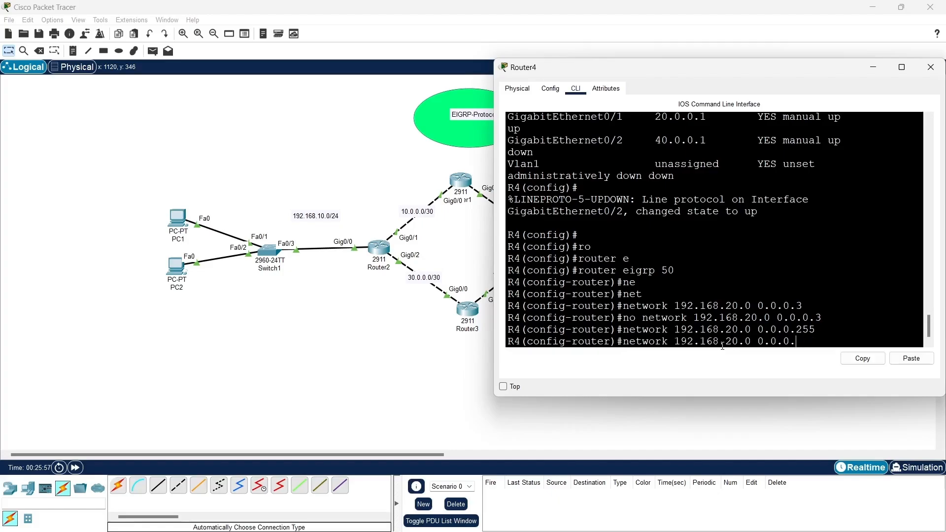
key("BackSpace")
key("BackSpace")
key("BackSpace")
type("20.0.0.0 0.0.0.3")
key("Return")
key("Return")
key("Return")
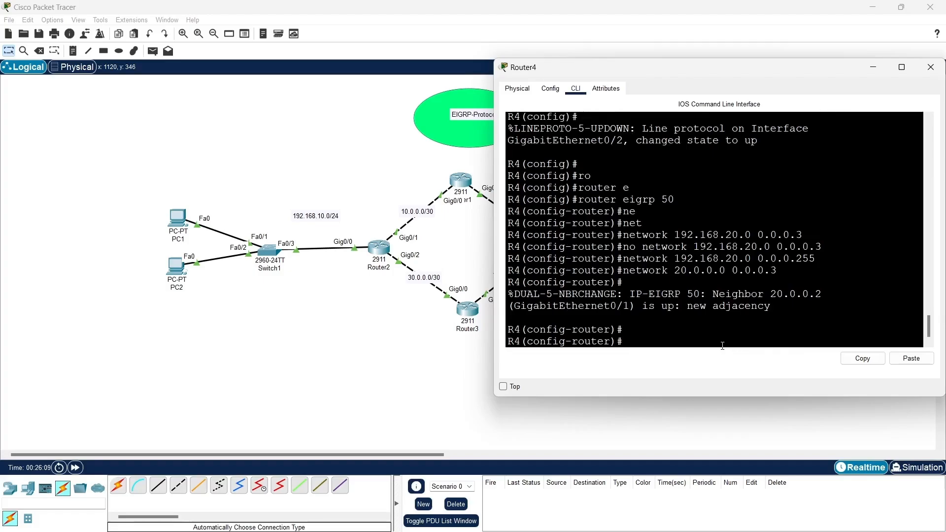
Reuse the last network command to advertise 40.0.0.0 with wildcard mask 0.0.0.3 in R4's EIGRP process.
key("Up")
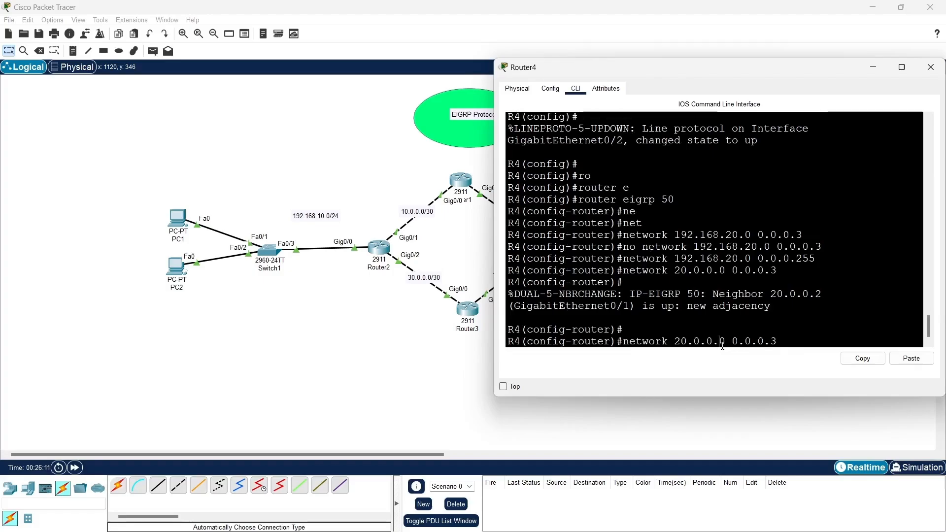
key("Left")
key("Left")
key("Left")
key("Left")
key("Left")
key("Left")
key("Left")
key("Left")
key("Left")
key("Left")
key("Left")
key("Left")
key("Left")
key("Left")
key("Left")
key("BackSpace")
type("4")
scroll(753, 270, "up", 4)
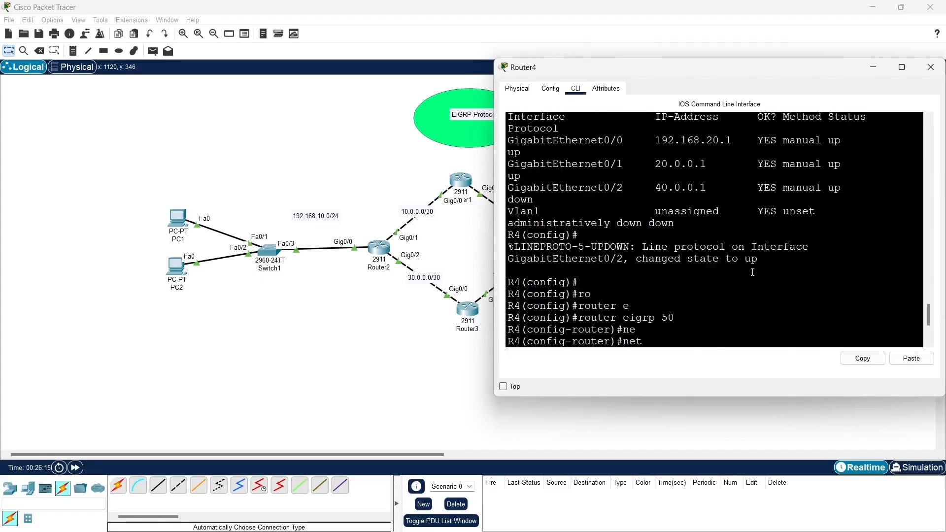
scroll(753, 270, "down", 4)
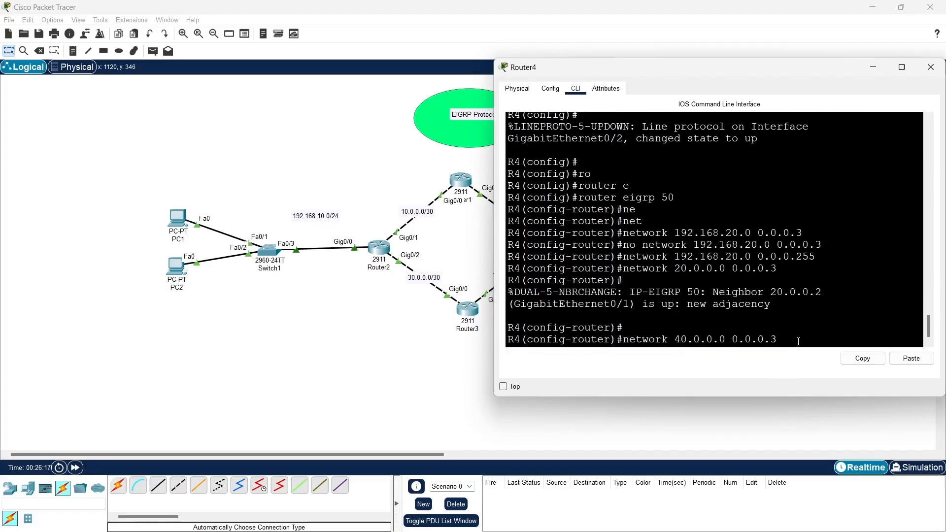
key("Return")
Exit to global configuration mode on R4, save the configuration with do wr and minimize the router window.
type("ex")
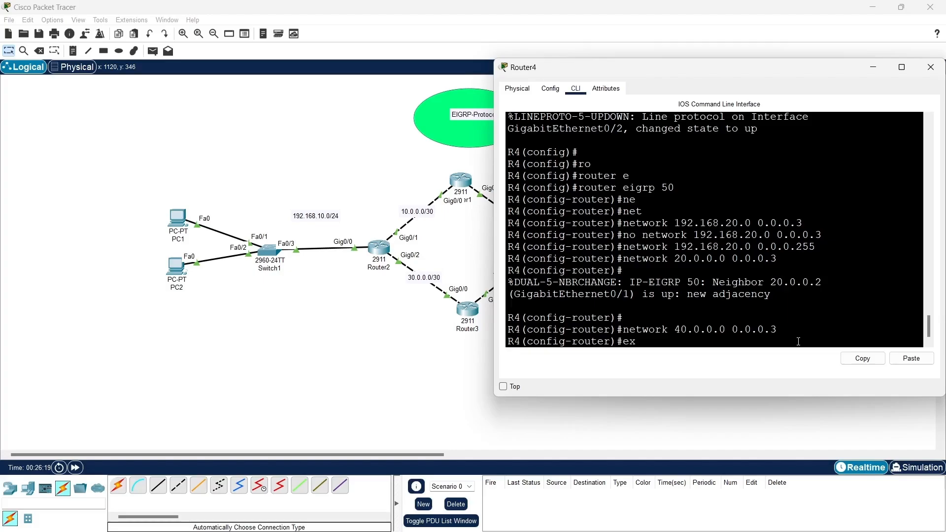
key("Return")
key("Return")
type("do wr")
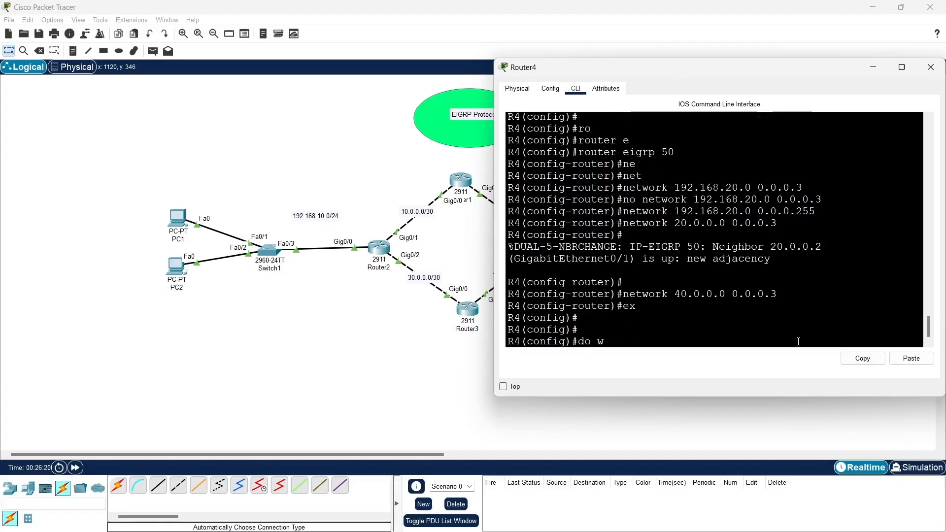
key("Return")
key("Return")
key("Return")
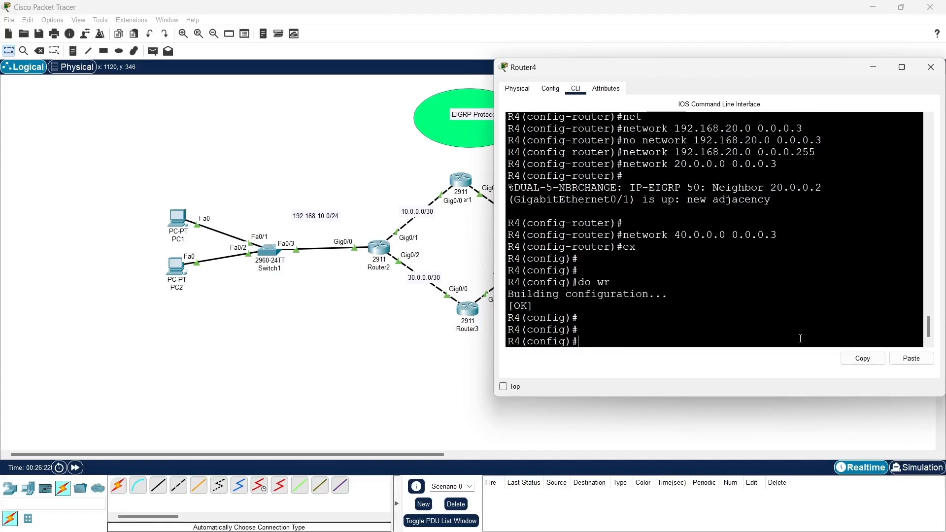
left_click(884, 68)
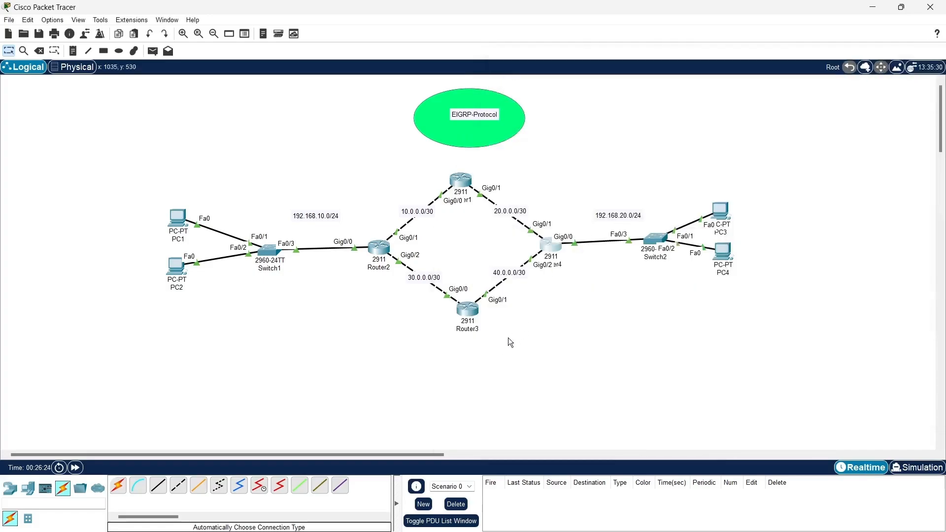
Start the EIGRP routing process with autonomous system number 50 on Router3.
left_click(466, 309)
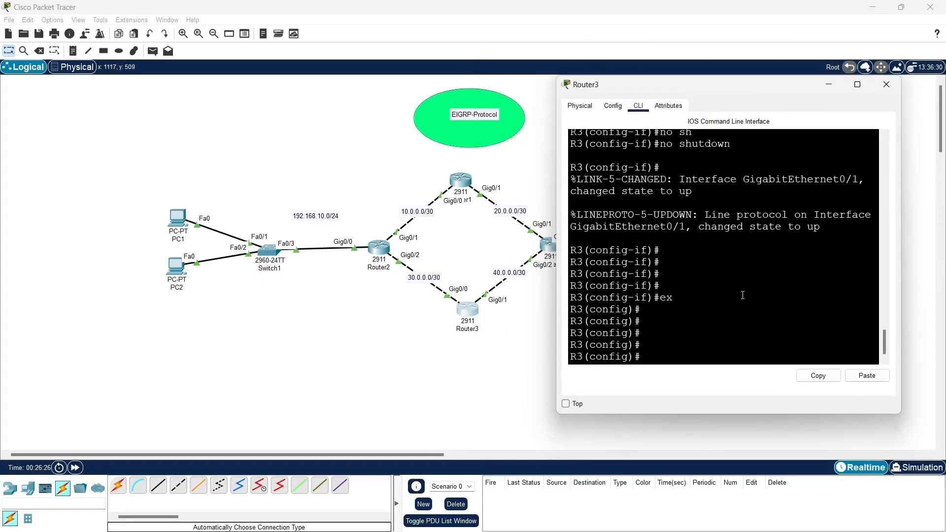
type("ro")
key("Tab")
type("ei")
key("Tab")
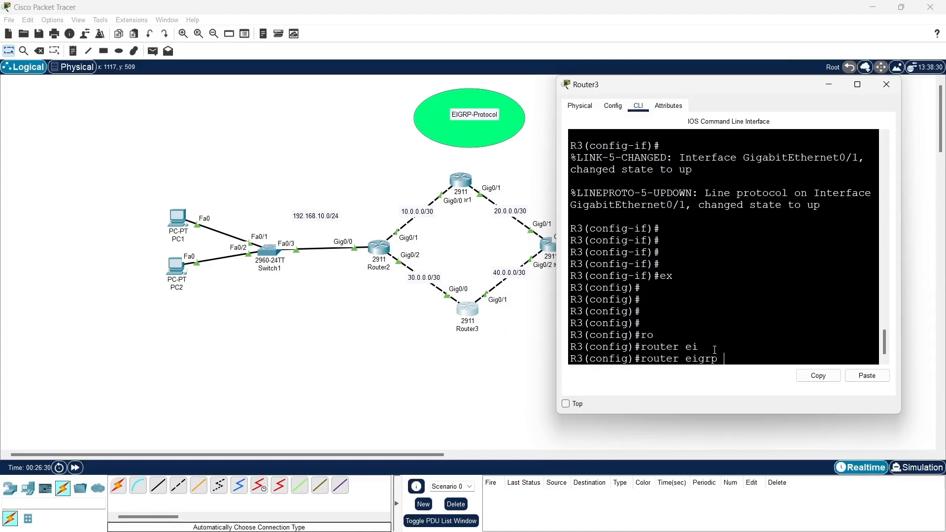
type("50")
key("Return")
Advertise network 40.0.0.0 with wildcard mask 0.0.0.3 in R3's EIGRP process.
type("net")
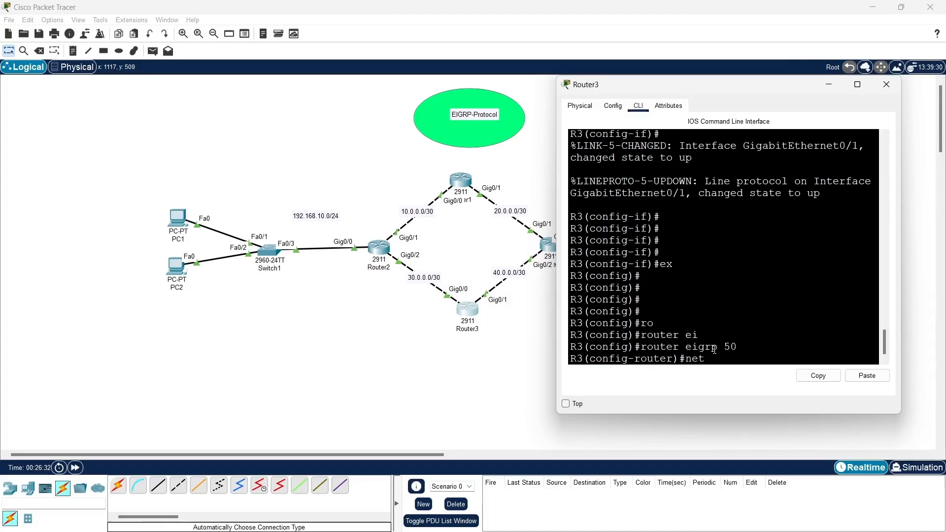
key("Tab")
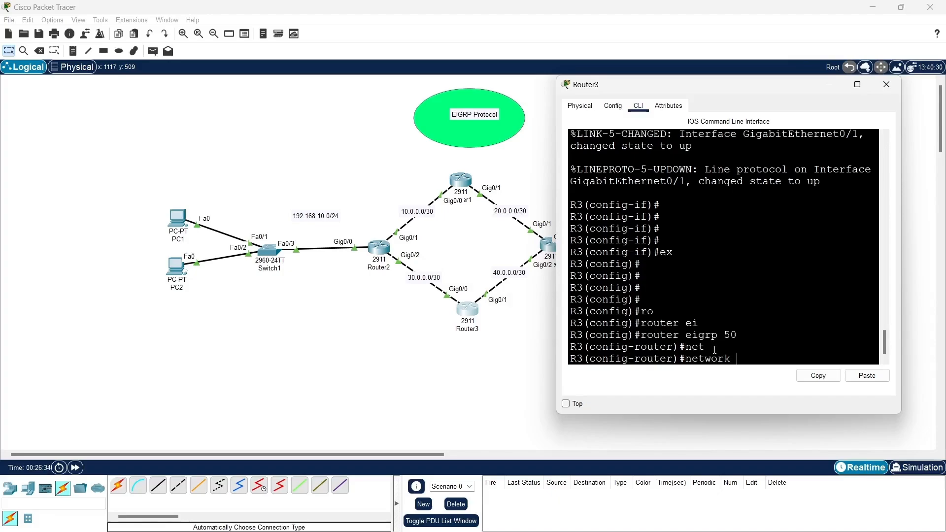
scroll(838, 256, "up", 5)
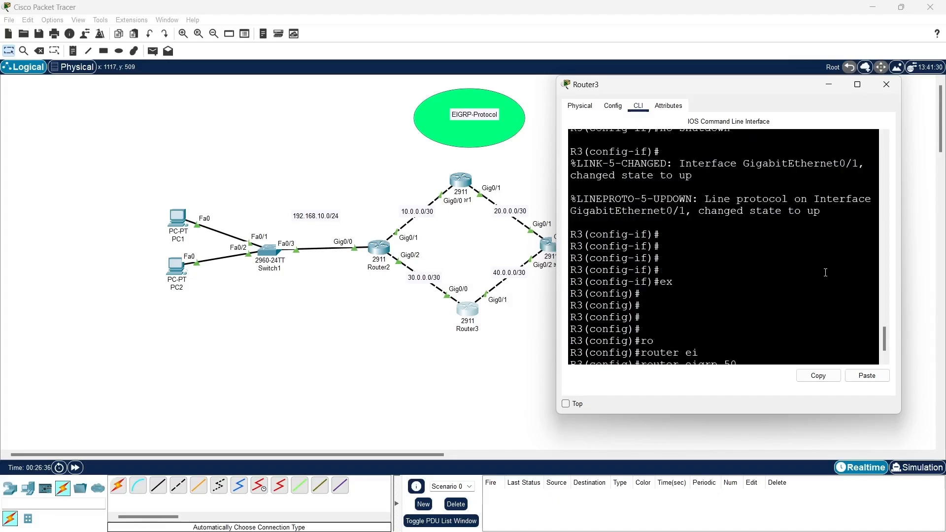
scroll(826, 272, "down", 5)
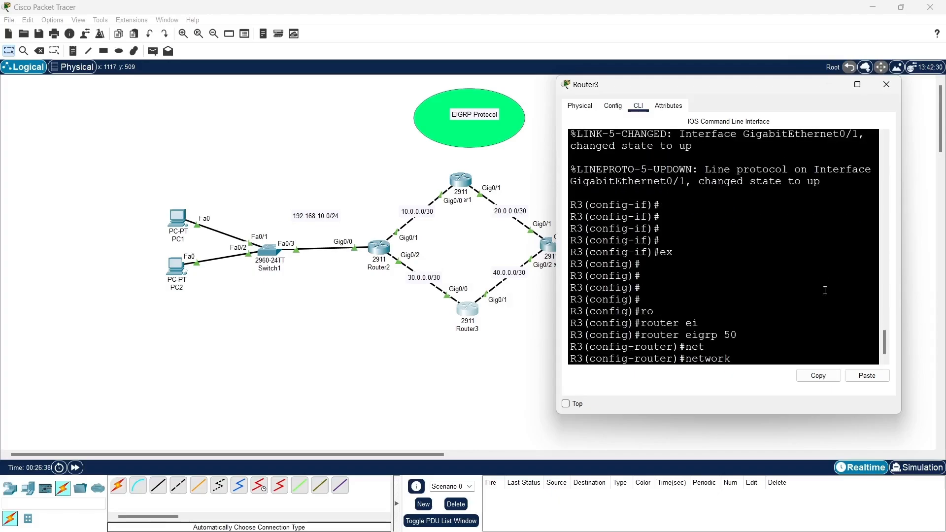
type("40.0")
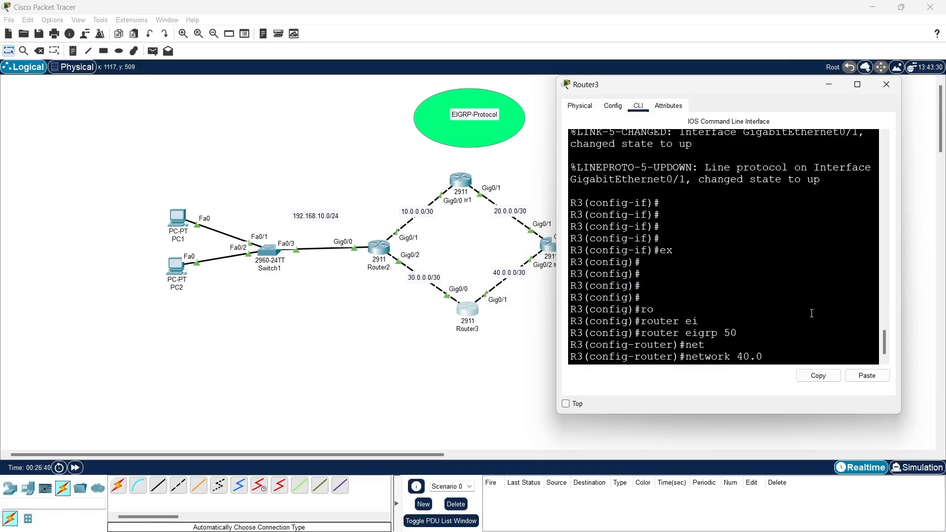
type(".0.0 0.0.0.3")
key("Return")
key("Return")
key("Return")
key("Return")
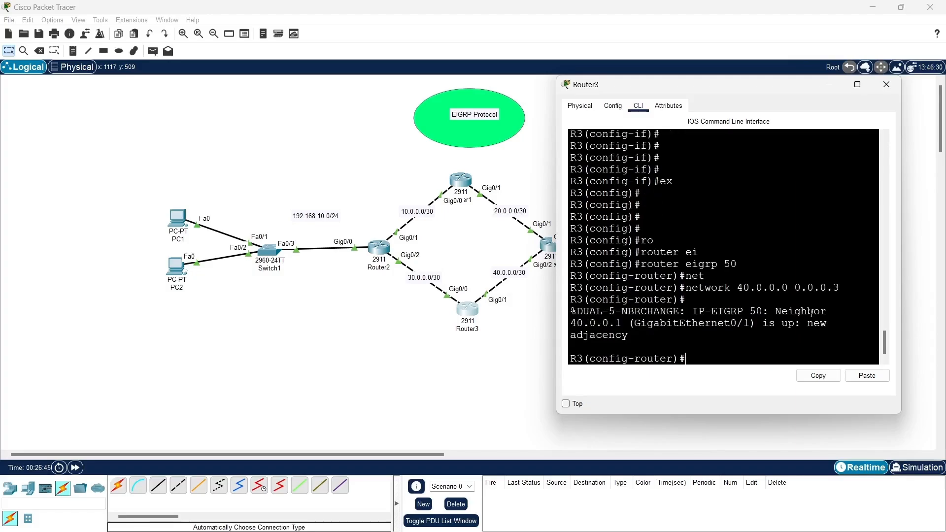
Reuse the last network command to advertise 30.0.0.0 with wildcard mask 0.0.0.3 in R3's EIGRP process.
key("Up")
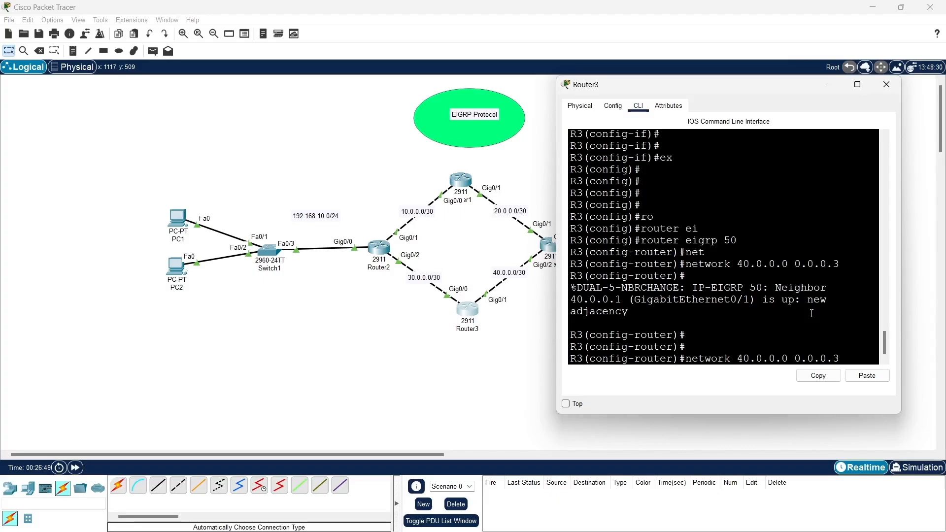
key("BackSpace")
type("3")
key("Return")
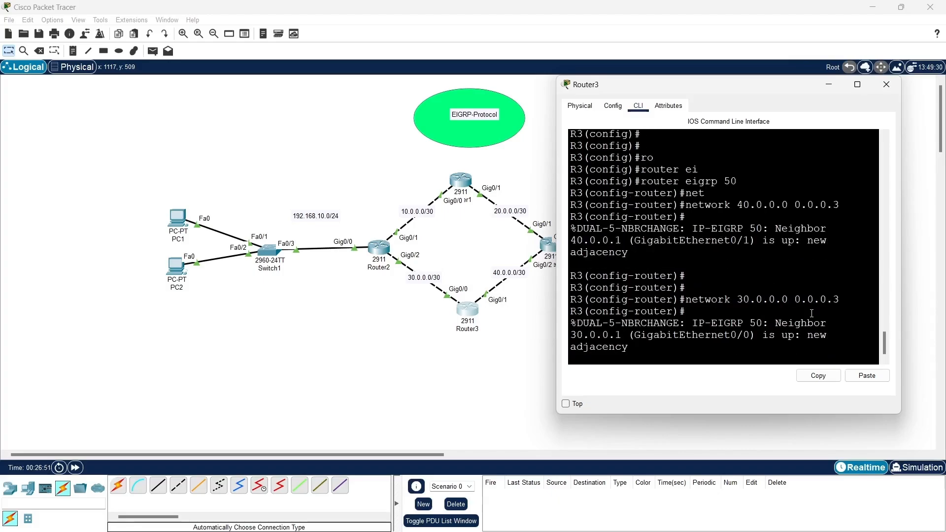
key("Return")
key("Return")
key("Return")
key("Return")
Exit EIGRP router configuration on R3 and end configuration mode to return to privileged EXEC mode.
type("ex")
key("Return")
key("Return")
key("Return")
key("Return")
key("Return")
key("Return")
key("Return")
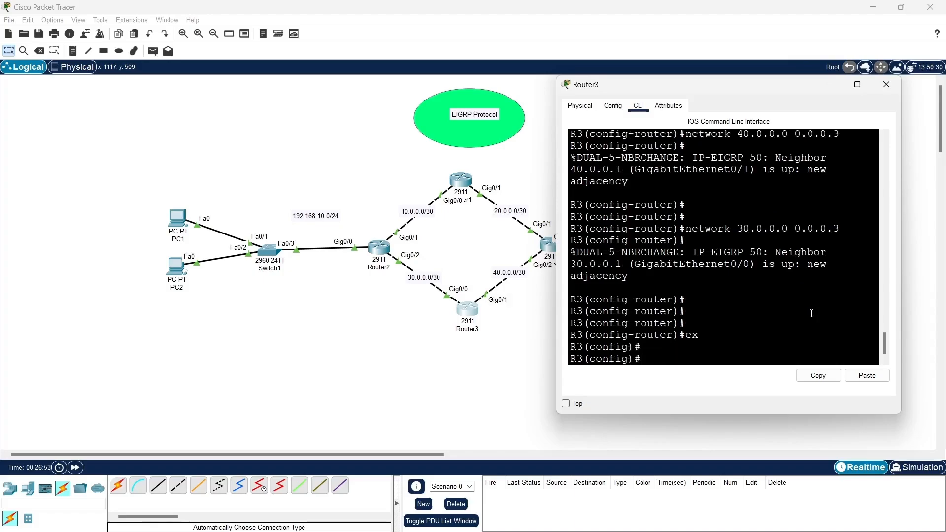
type("end")
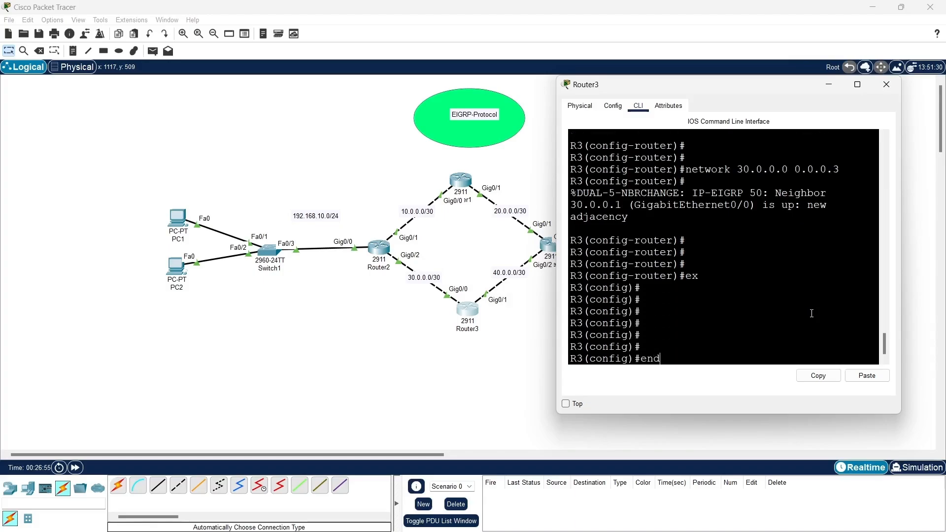
key("Return")
key("Return")
key("Return")
key("Return")
Display the EIGRP neighbor table on R3 and widen its CLI window so each entry fits on one line.
type("sh")
key("Tab")
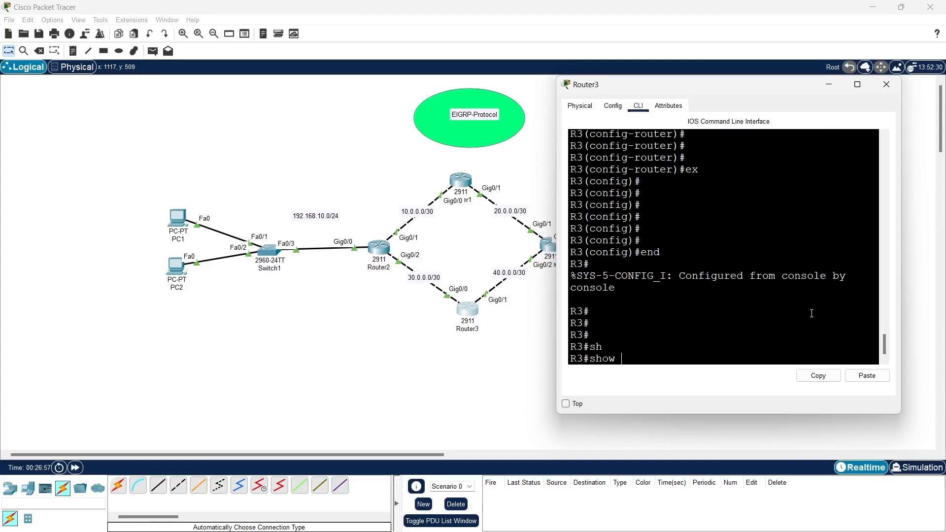
type("ip ei")
key("Tab")
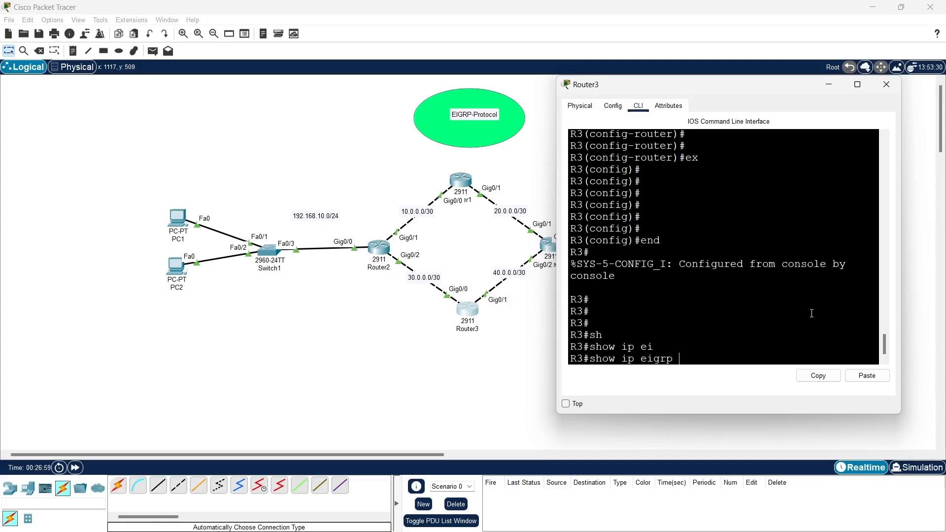
type("ne")
key("Tab")
key("Return")
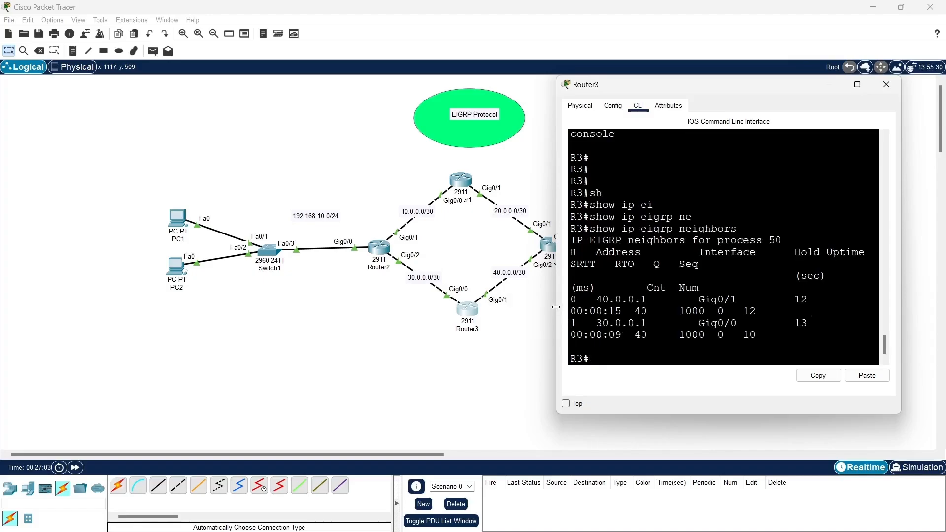
left_click_drag(556, 307, 282, 312)
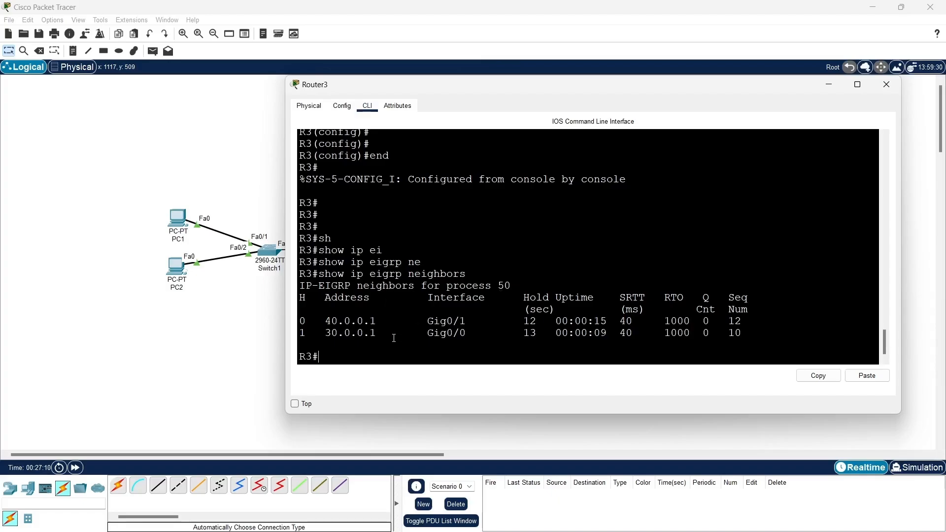
left_click(829, 87)
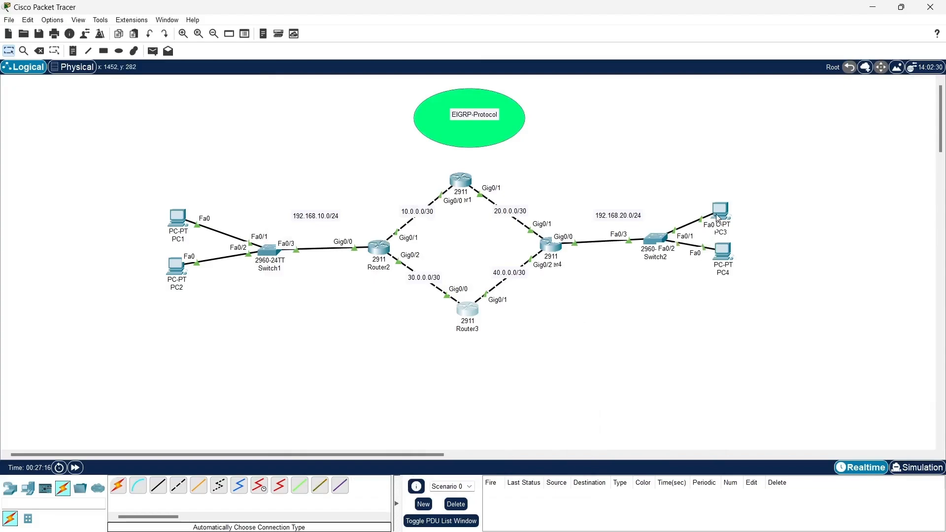
Repeat the ping to 192.168.10.10 from PC3's command prompt.
left_click(719, 219)
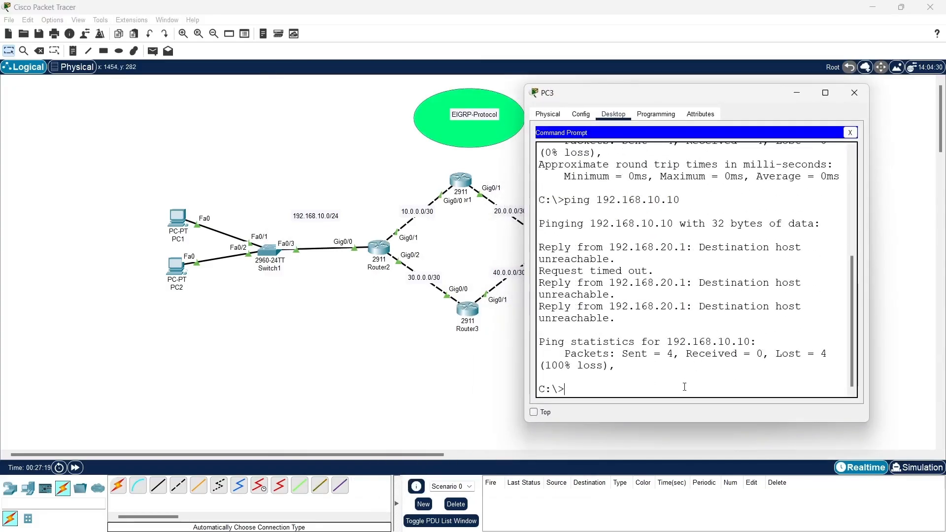
key("Up")
key("Return")
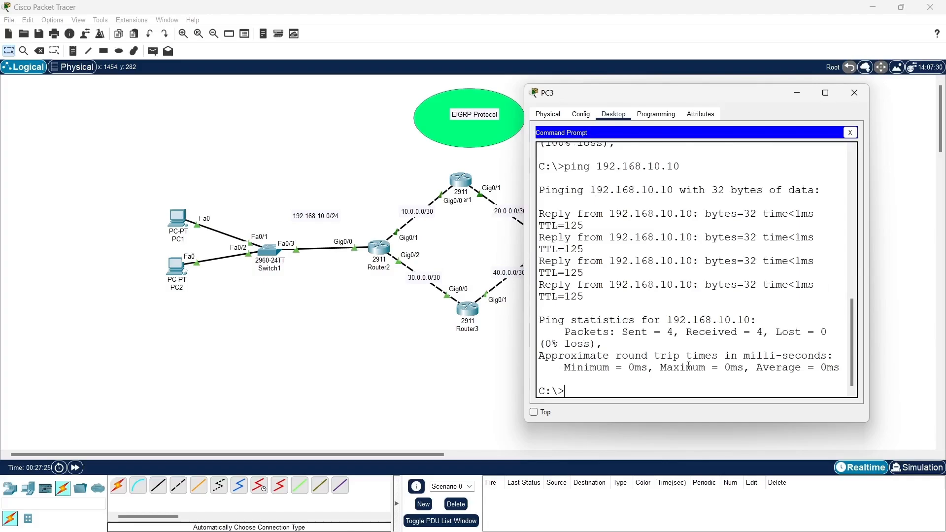
Ping 192.168.20.10 from PC1's command prompt to test connectivity to the 192.168.20.0/24 network.
left_click(175, 215)
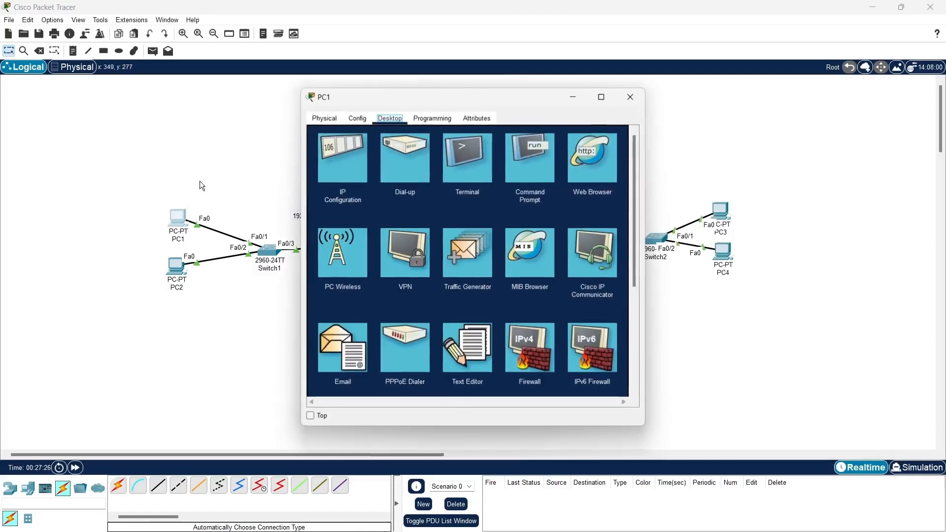
left_click(513, 168)
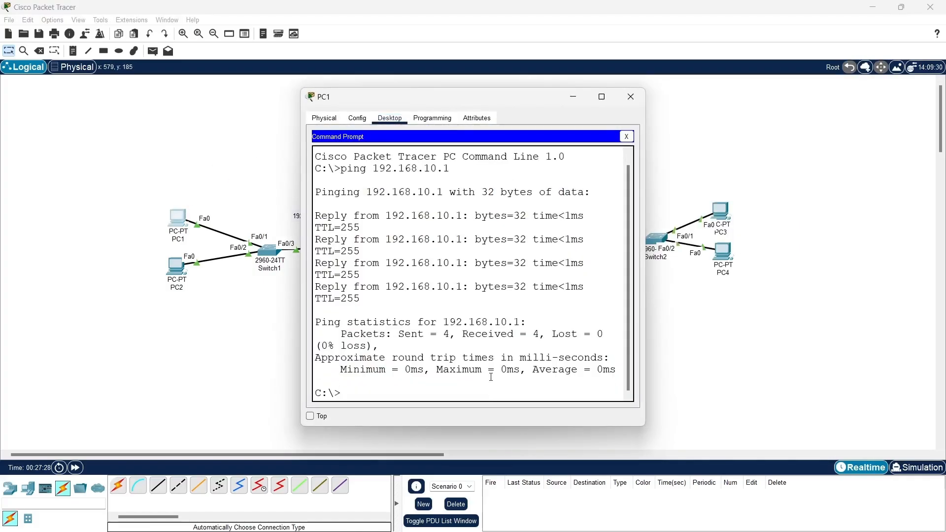
key("Return")
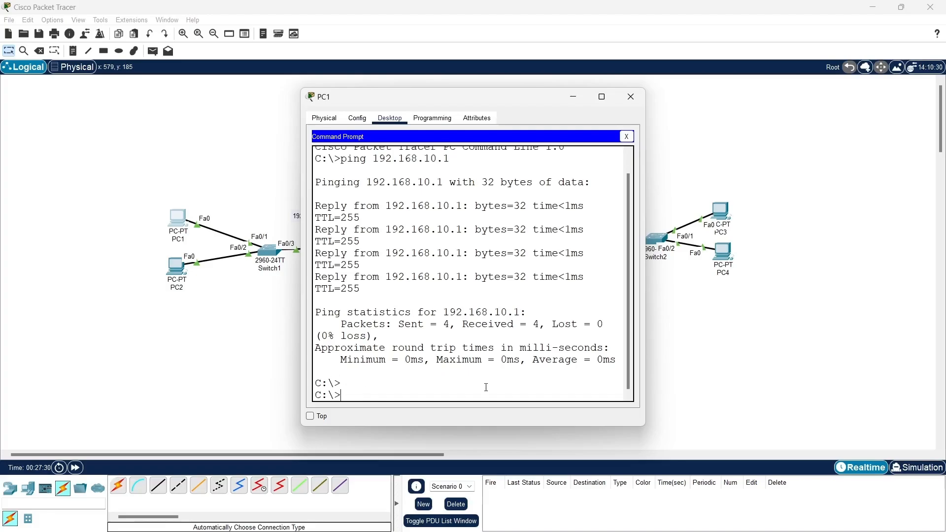
type("ping")
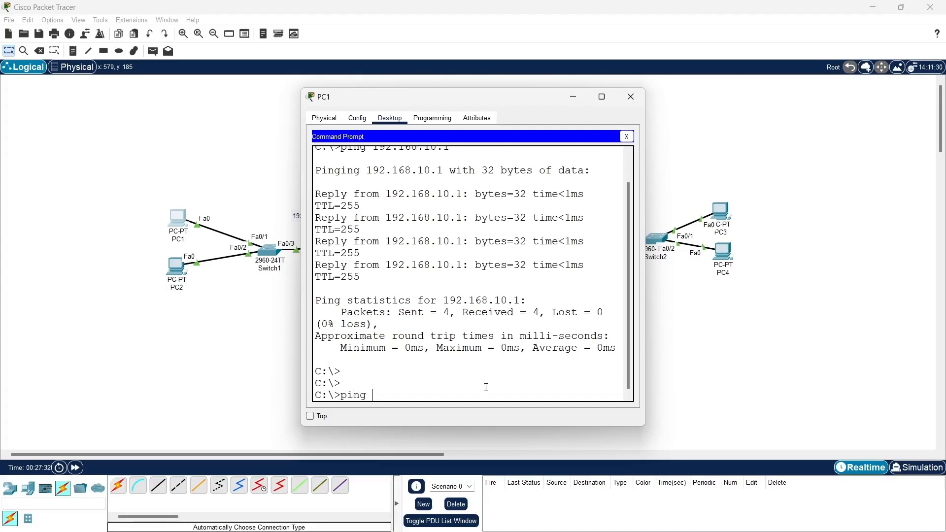
type(" 192.168.")
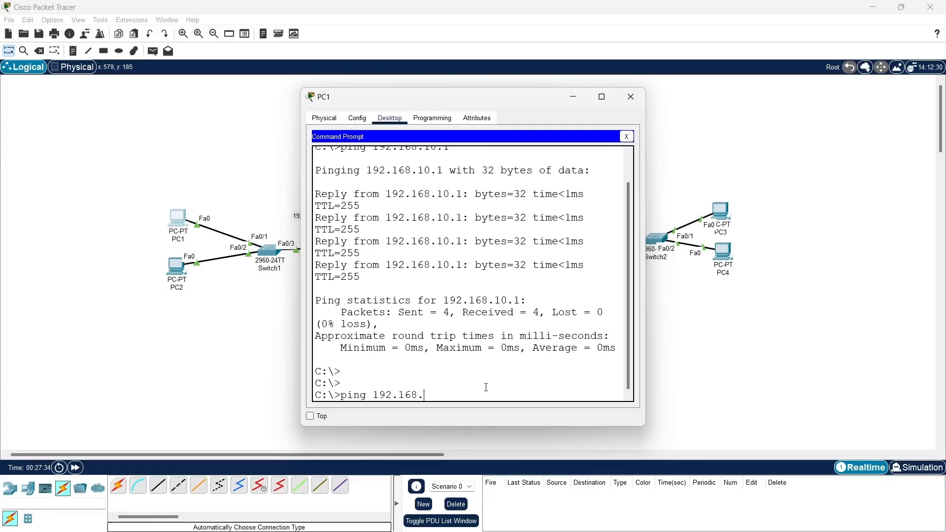
type("20.10")
key("Return")
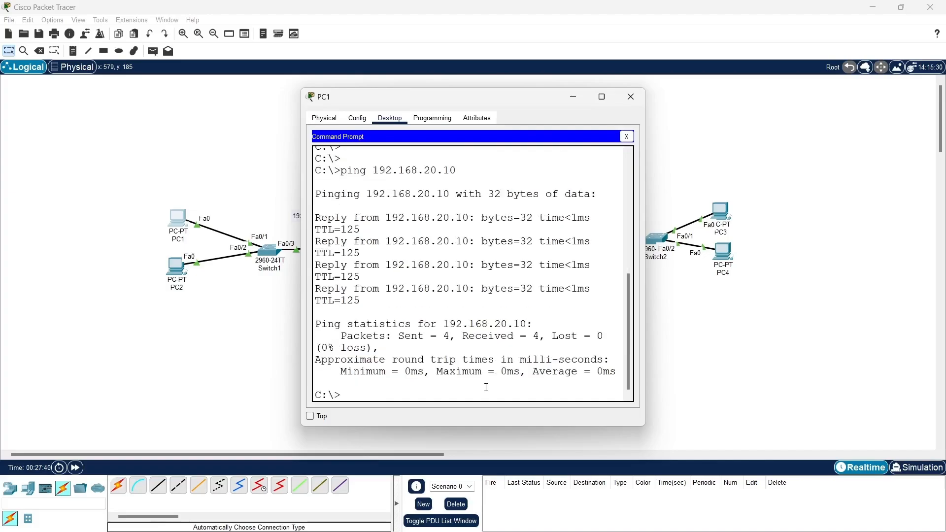
Ping 192.168.20.20 from PC1 twice, reusing the previous ping command, and put the PC1 window away.
key("Up")
key("BackSpace")
key("BackSpace")
type("20")
key("Return")
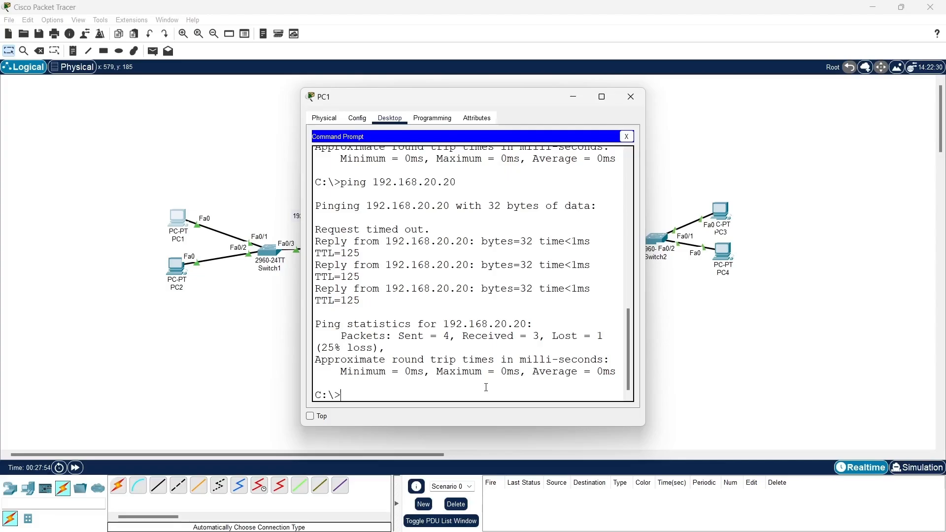
key("Up")
key("Return")
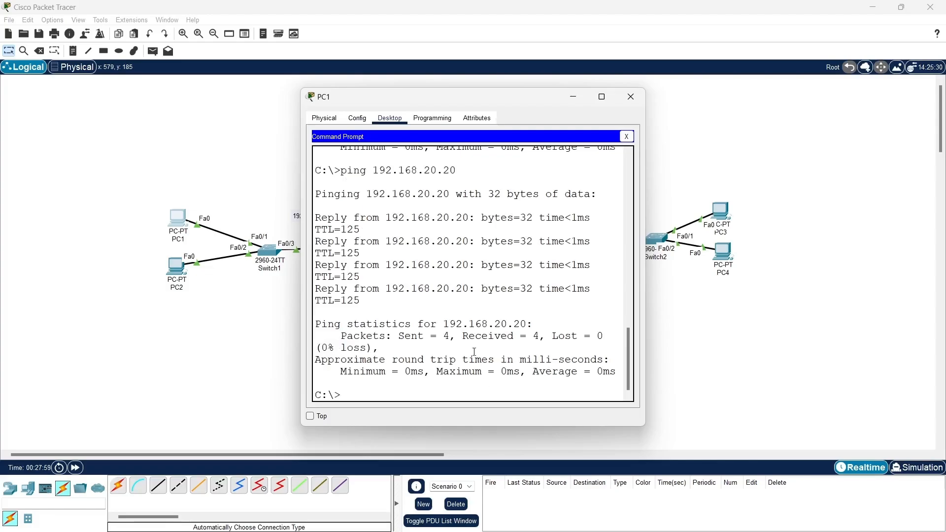
left_click(573, 93)
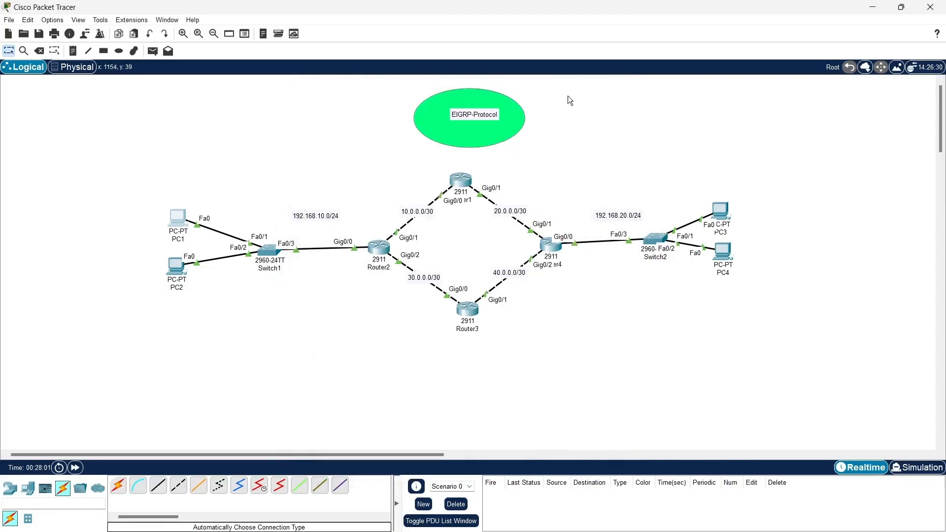
End global configuration mode in Router1's CLI to return to privileged EXEC mode.
left_click(463, 181)
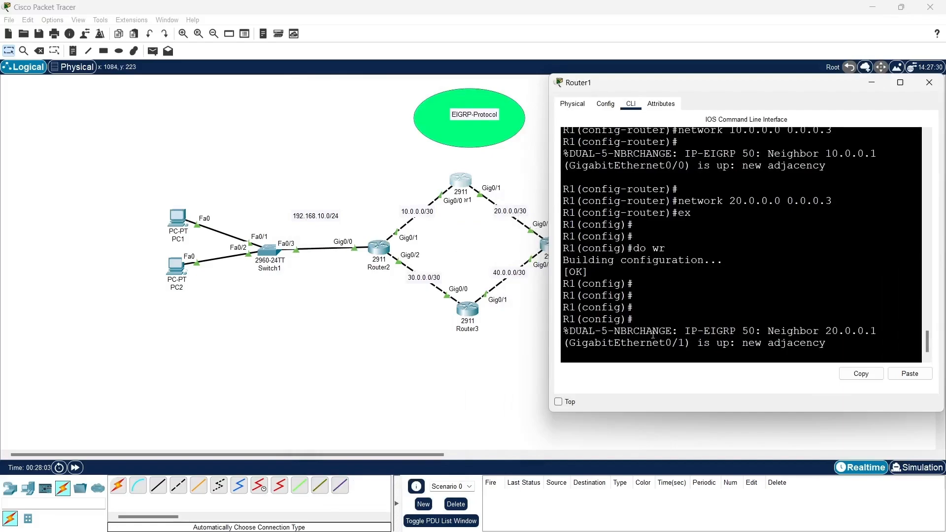
key("Return")
key("Return")
key("Return")
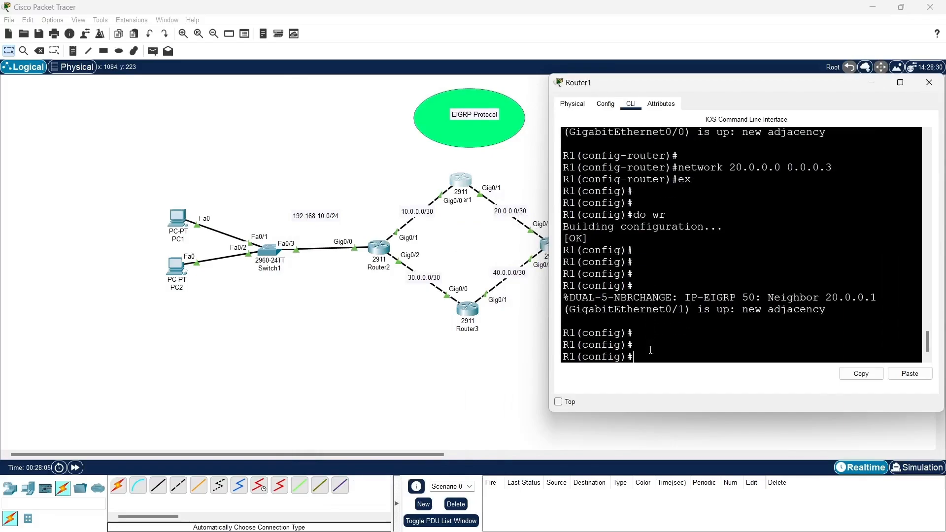
type("end")
key("Return")
key("Return")
key("Return")
Display the EIGRP neighbor table on R1 and widen its CLI window so each entry fits on one line.
type("sh")
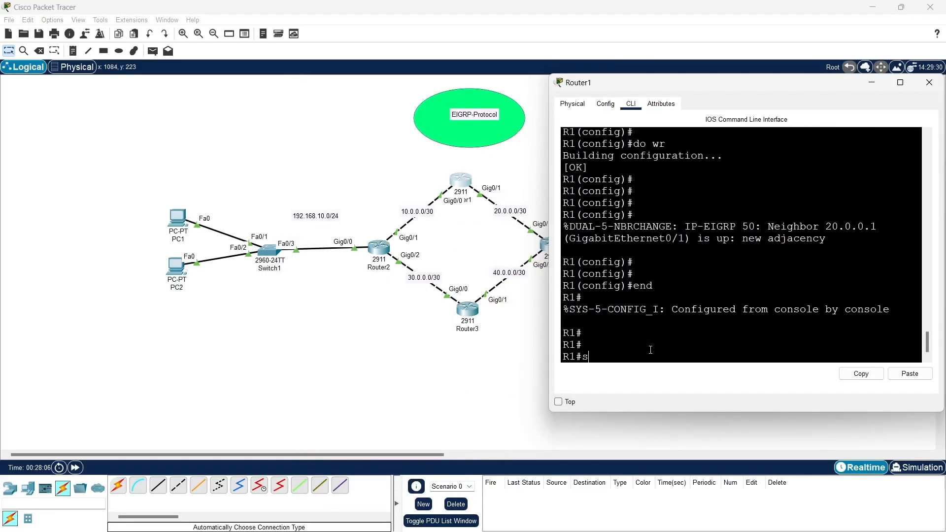
key("Tab")
type("ip ei")
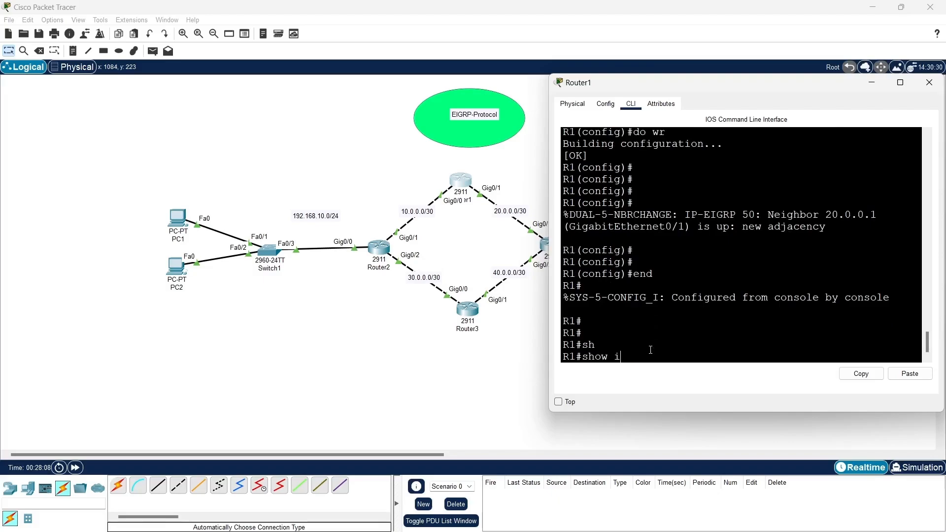
key("Tab")
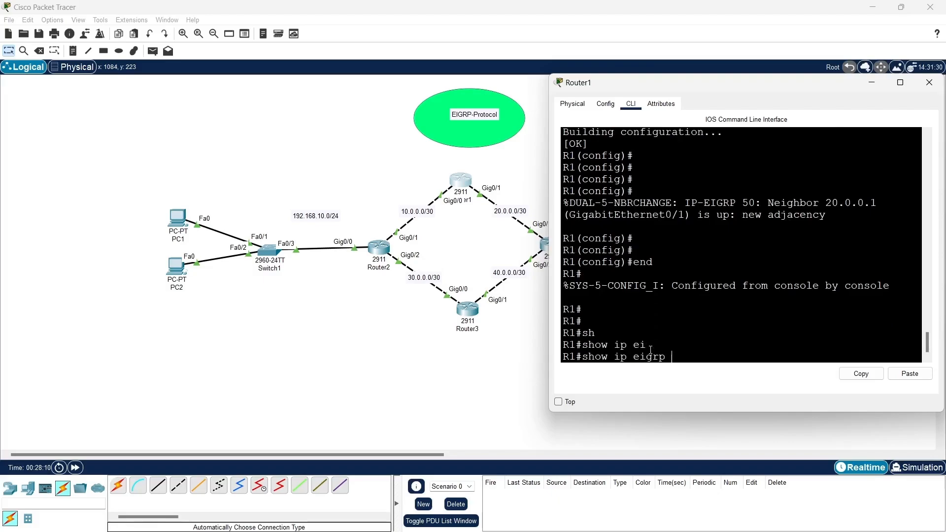
type("ne")
key("Tab")
key("Return")
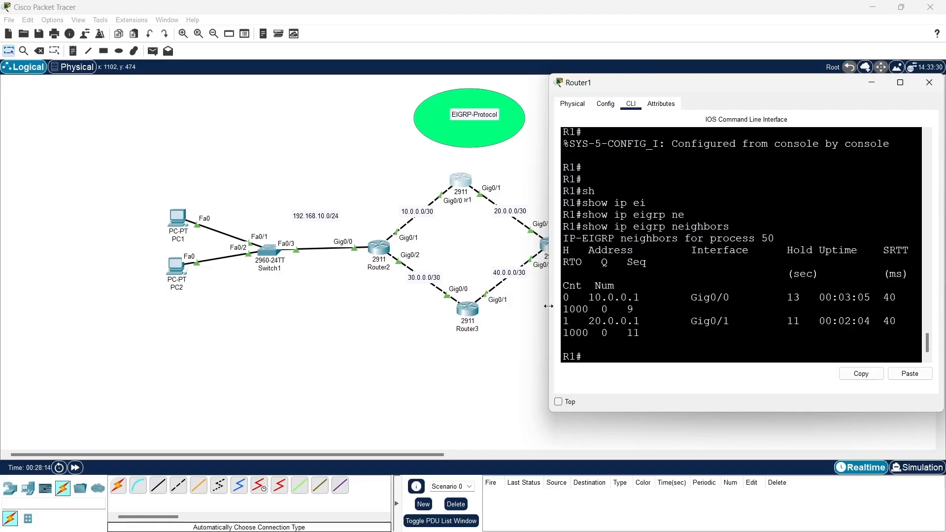
left_click_drag(547, 303, 343, 303)
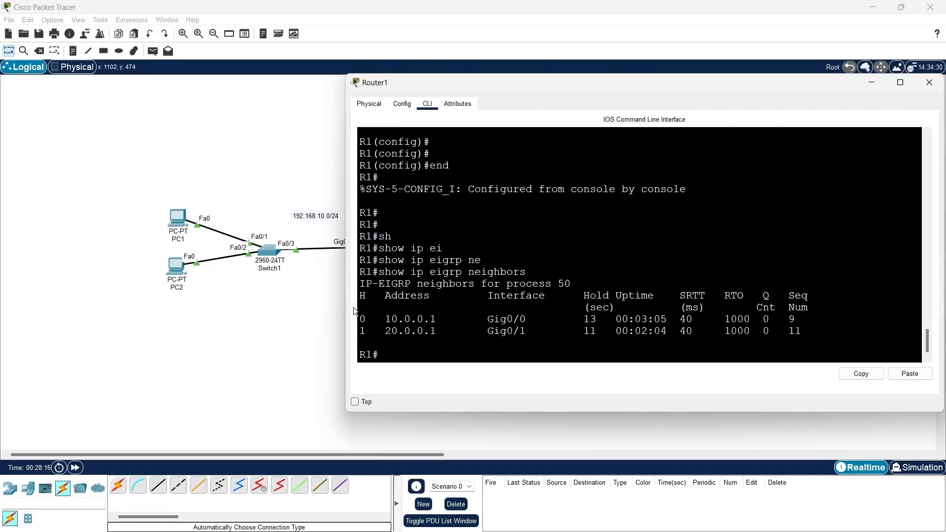